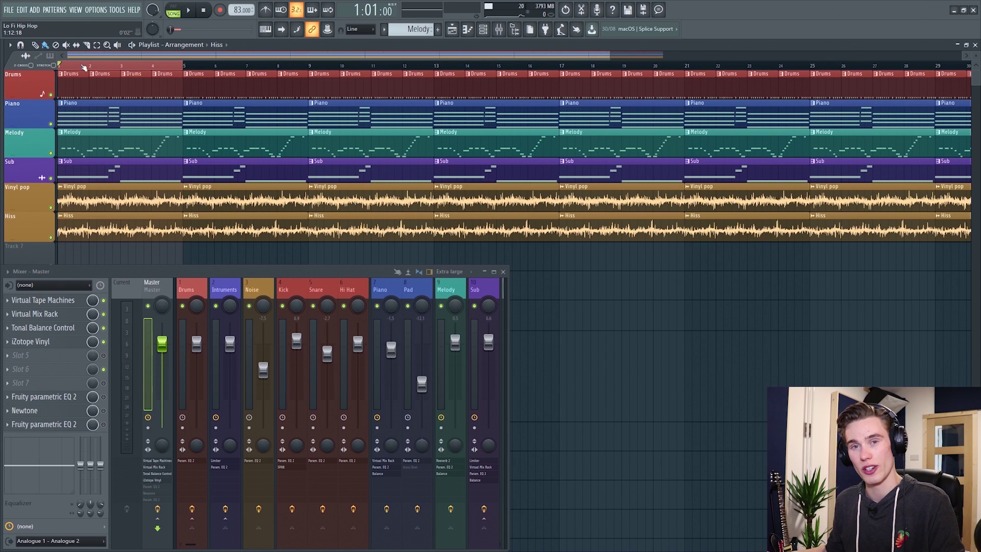
- Play the full loop, and mute the Drums, Piano, Melody and Sub tracks to hear only the vinyl noise
key("space")
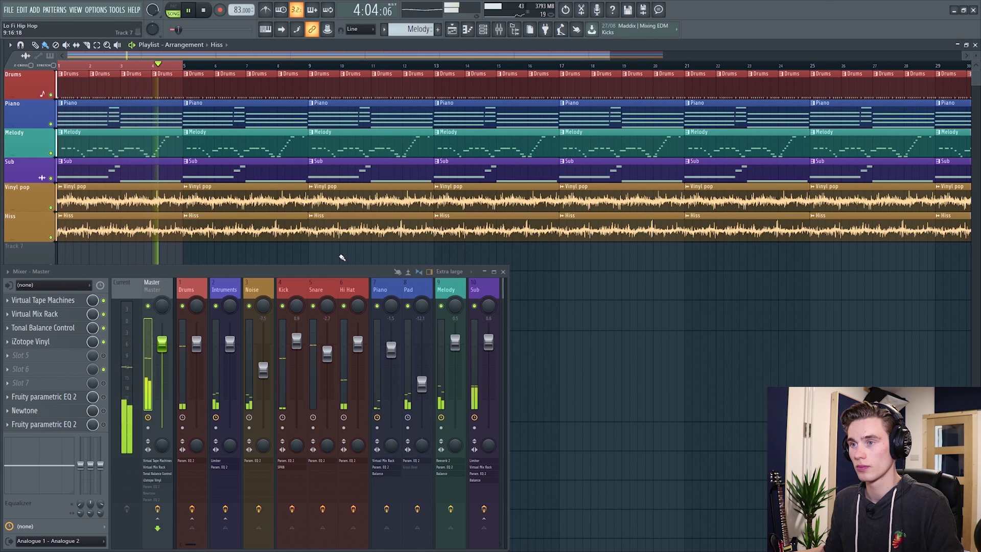
key("space")
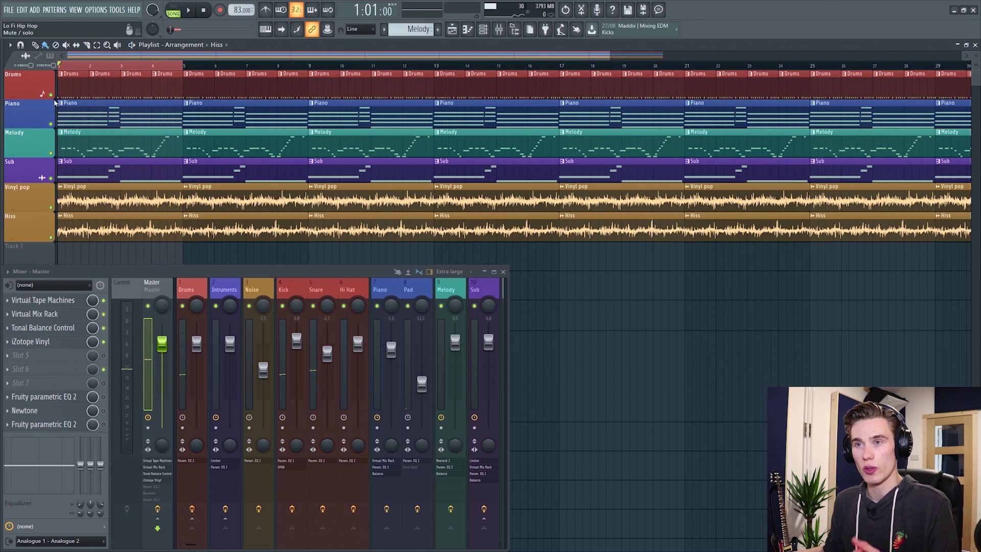
left_click_drag(51, 95, 51, 177)
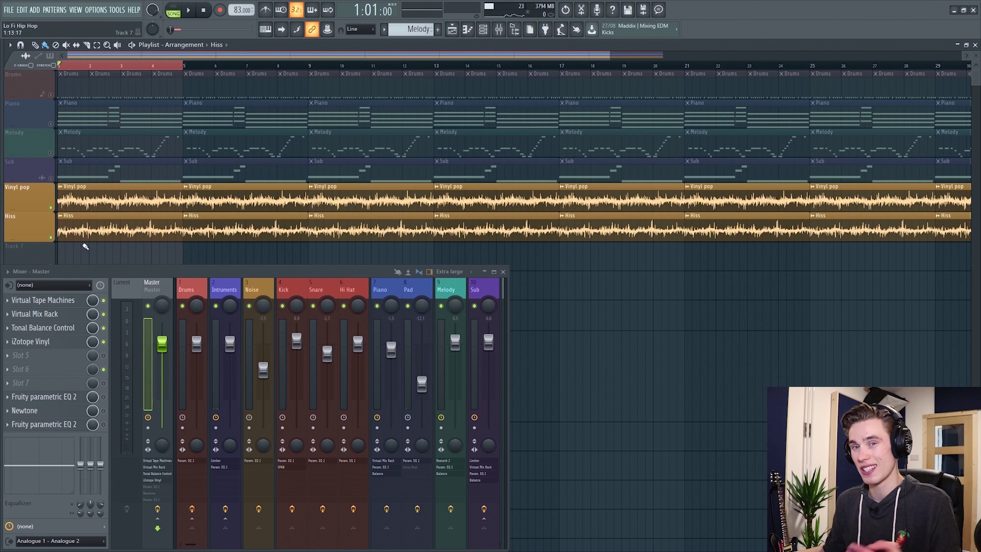
key("space")
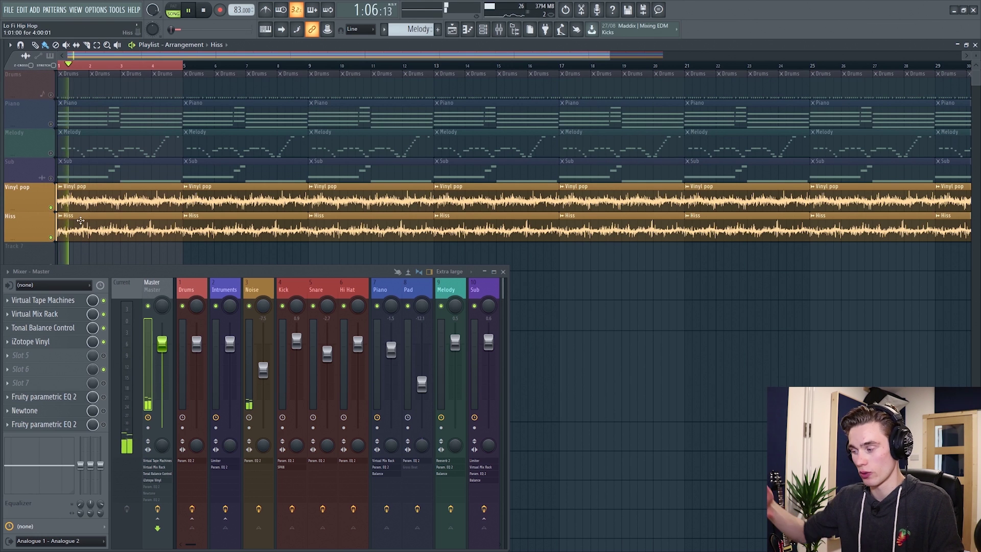
- Unmute the Drums, Piano, Melody and Sub tracks one at a time while playing the loop, and stop playback
left_click(53, 95)
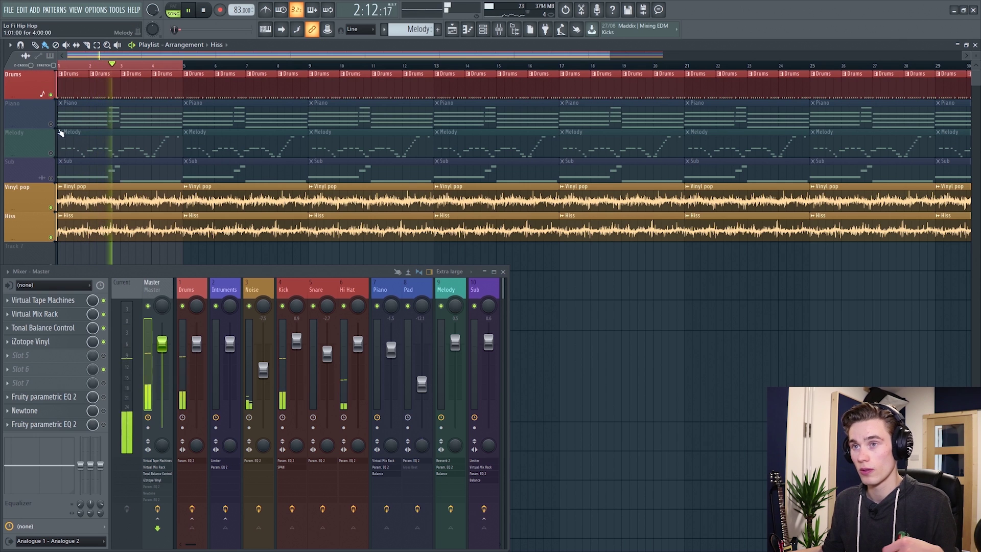
left_click(51, 124)
key("space")
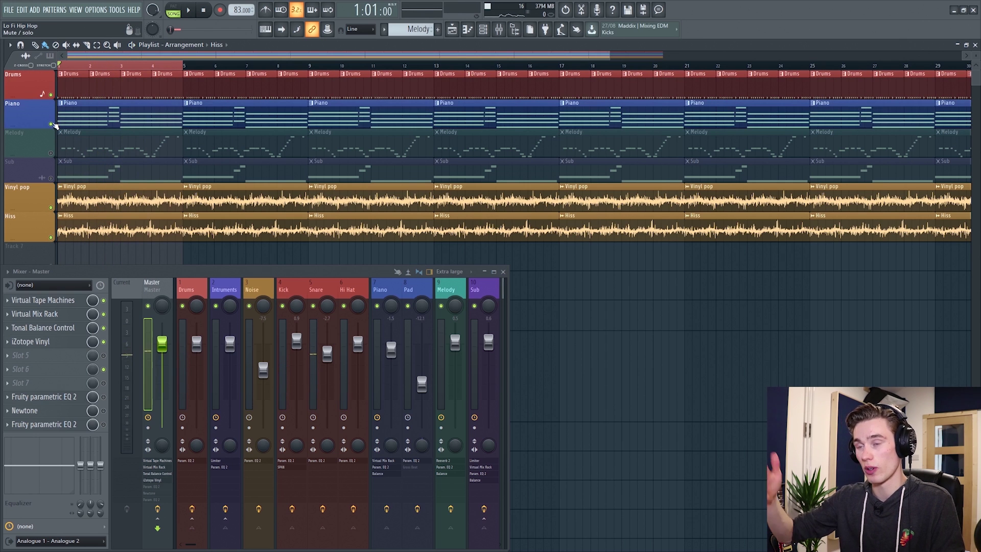
key("space")
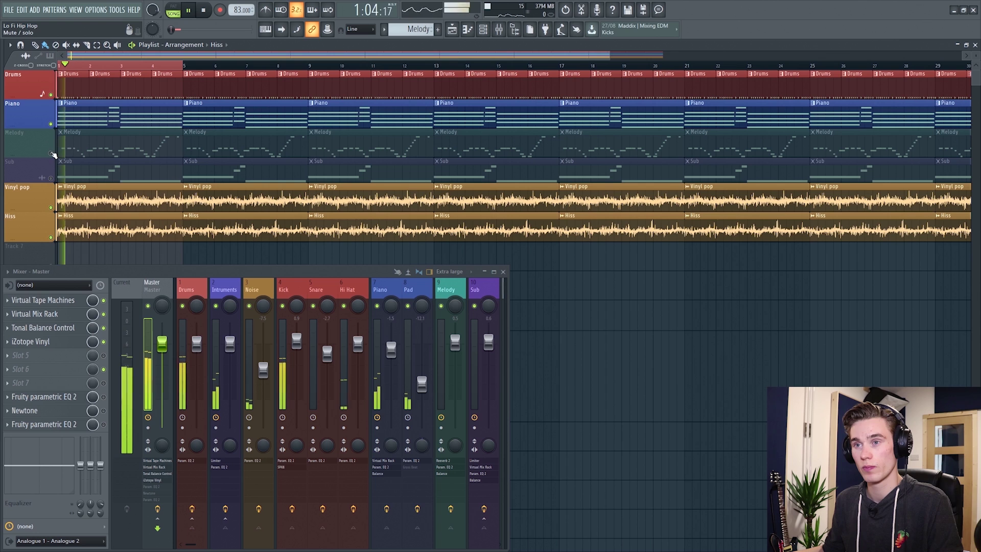
left_click(51, 153)
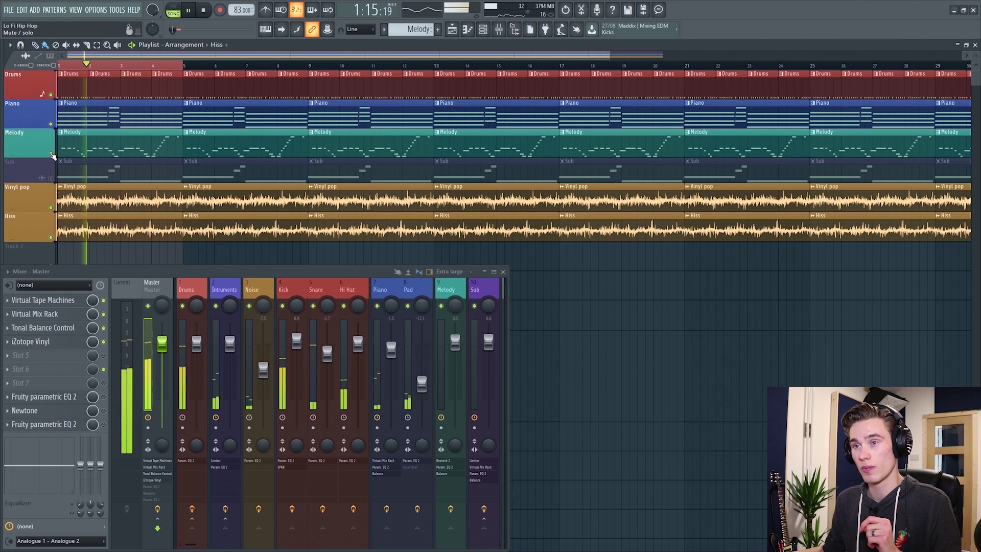
left_click(51, 179)
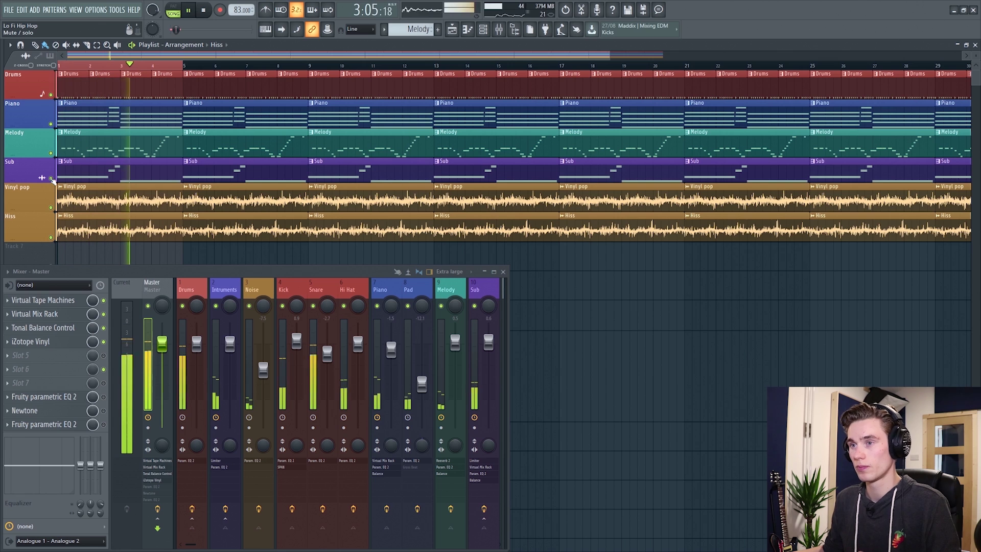
key("space")
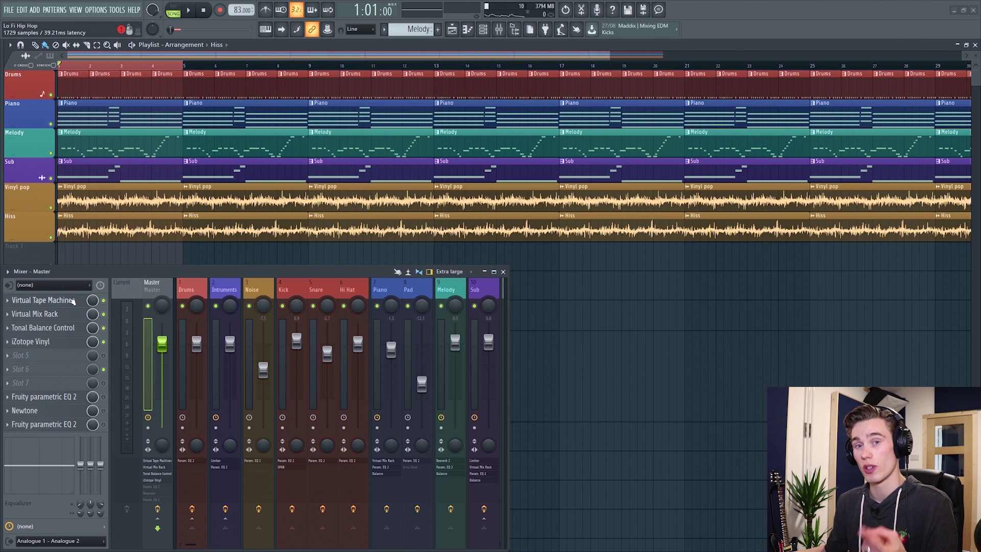
- Open Virtual Tape Machines on the Master track to examine its tape saturation settings, and close it
left_click(72, 301)
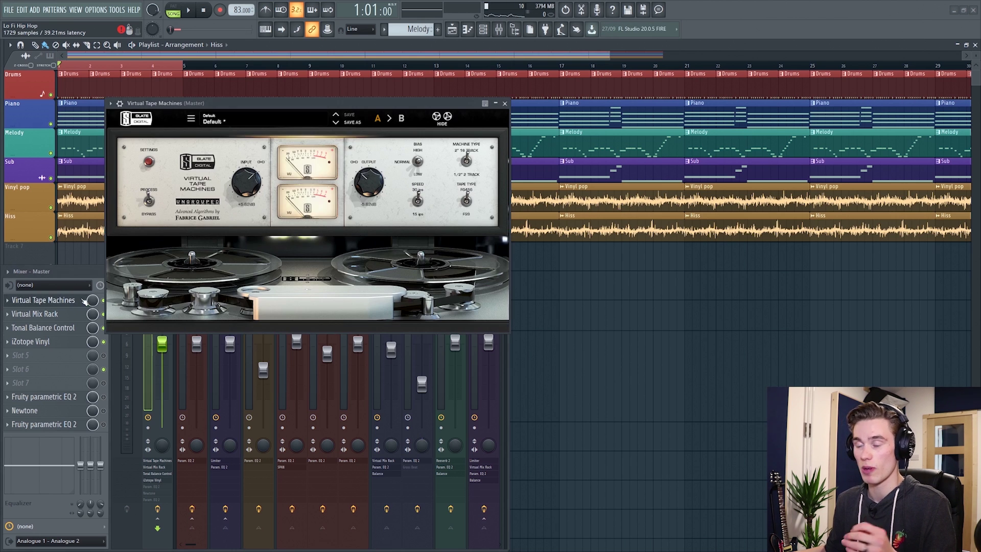
left_click_drag(273, 100, 274, 87)
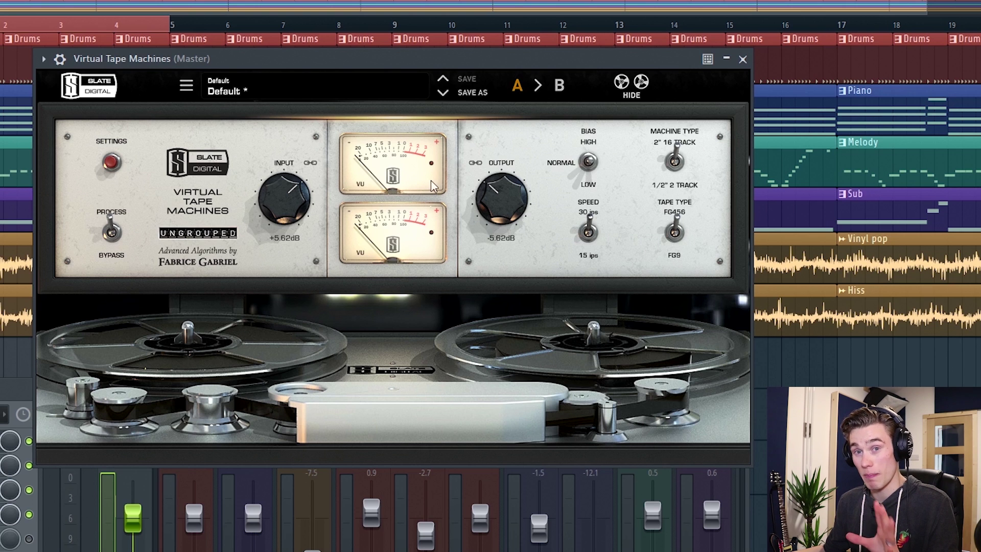
left_click(743, 60)
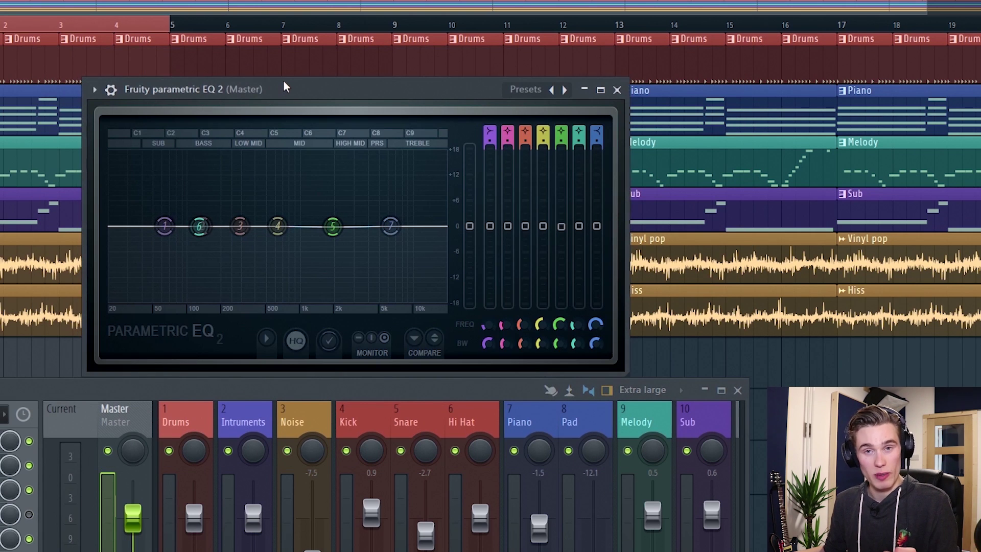
- Nudge band 2 of the Master's Fruity parametric EQ 2 slightly lower in frequency and play the loop
left_click_drag(285, 82, 285, 76)
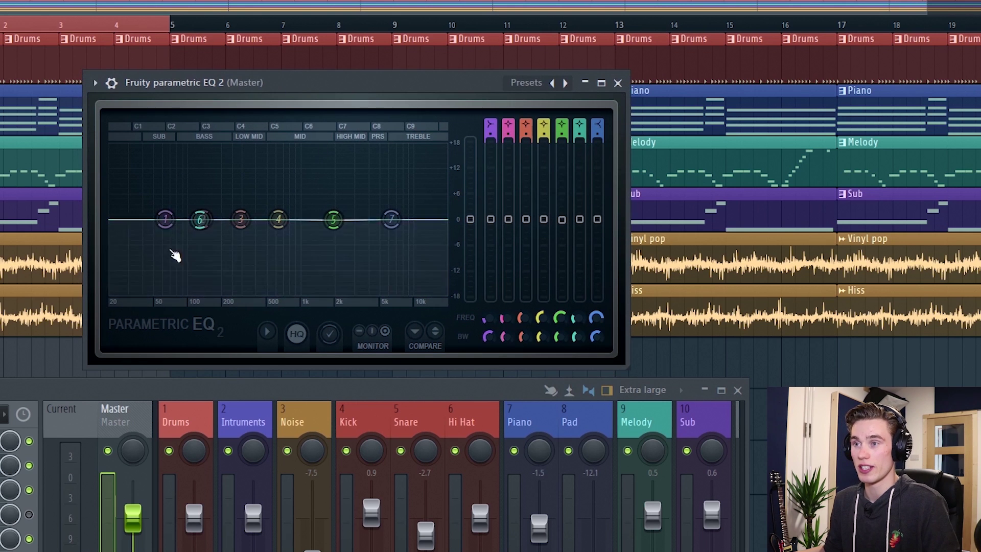
mouse_move(202, 220)
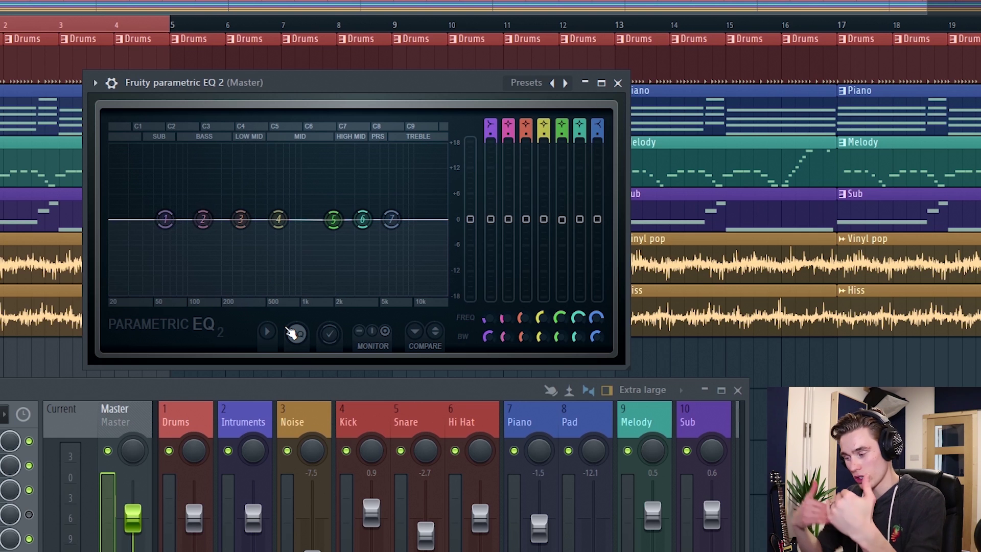
mouse_move(194, 250)
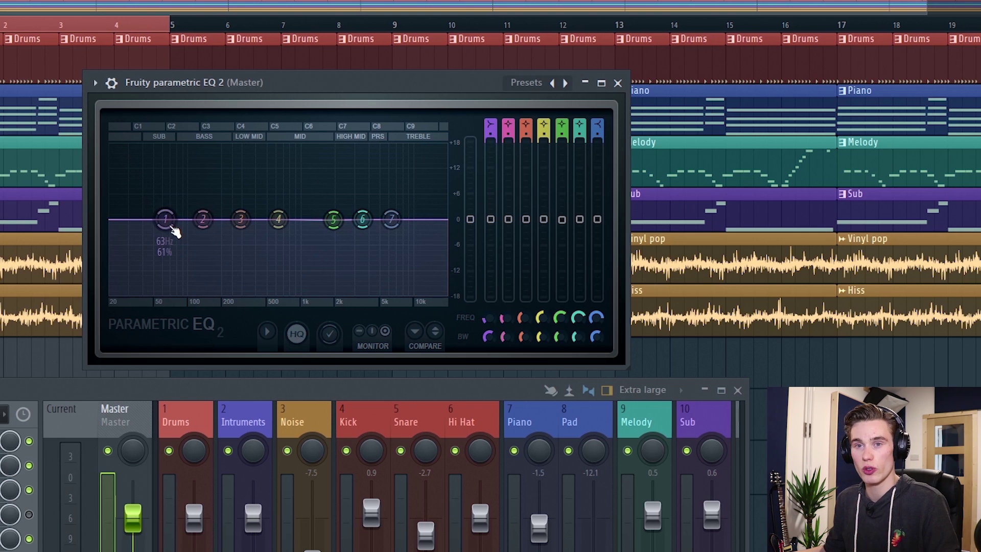
mouse_move(203, 220)
left_mouse_down()
mouse_move(176, 256)
mouse_move(195, 191)
mouse_move(200, 220)
left_mouse_up()
key("space")
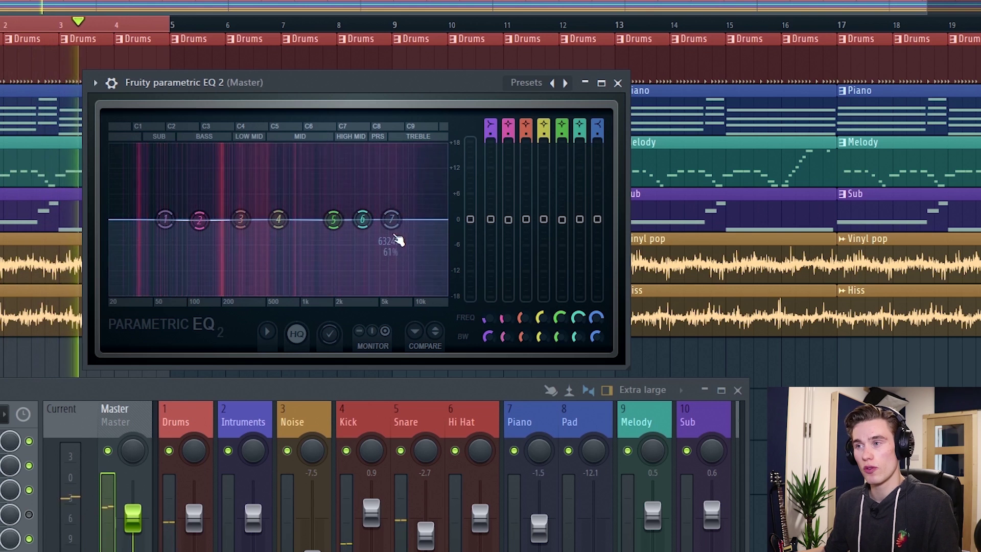
- Try dipping EQ band 6 at about 3214 Hz, return it to flat and close the equalizer
mouse_move(371, 227)
left_mouse_down()
mouse_move(358, 215)
mouse_move(358, 236)
left_mouse_up()
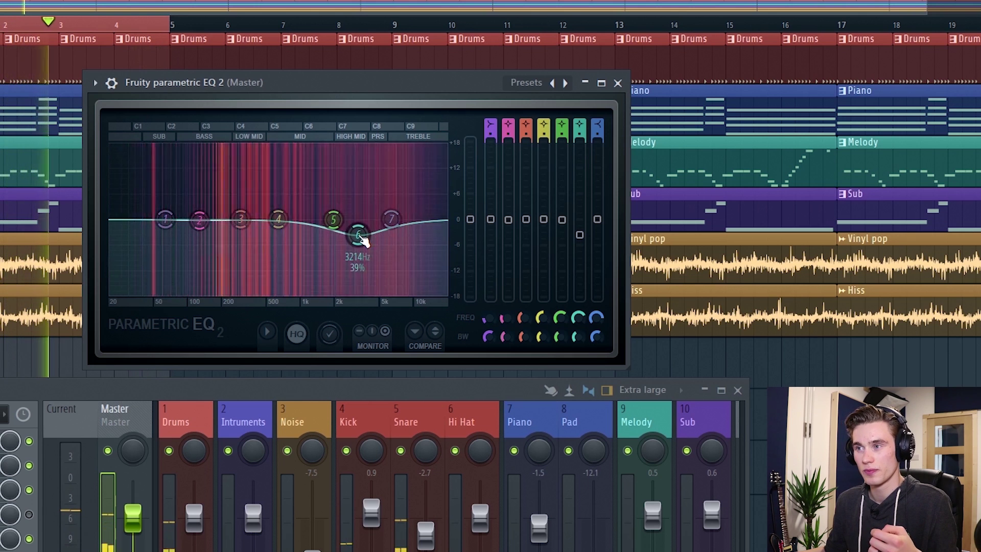
key("space")
left_click_drag(358, 234, 361, 219)
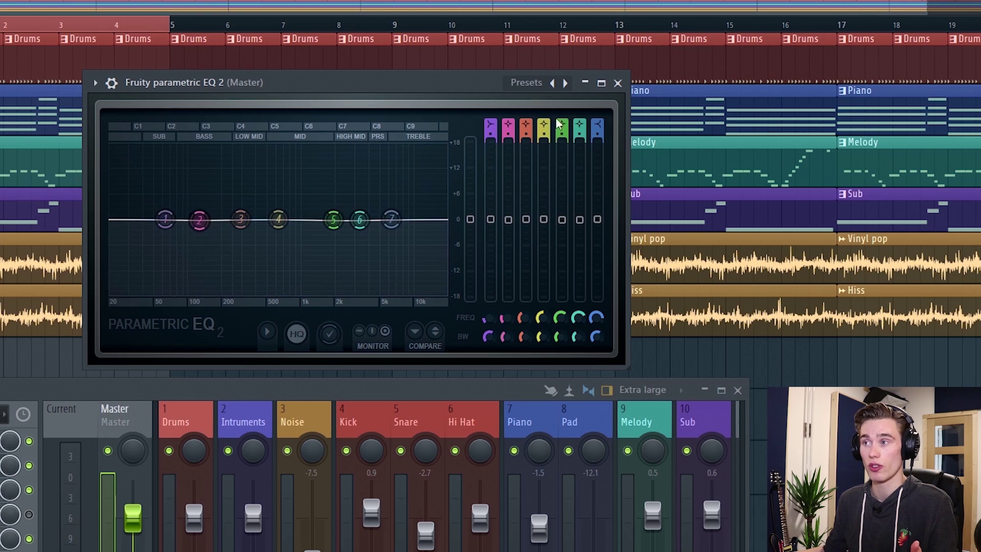
left_click(618, 83)
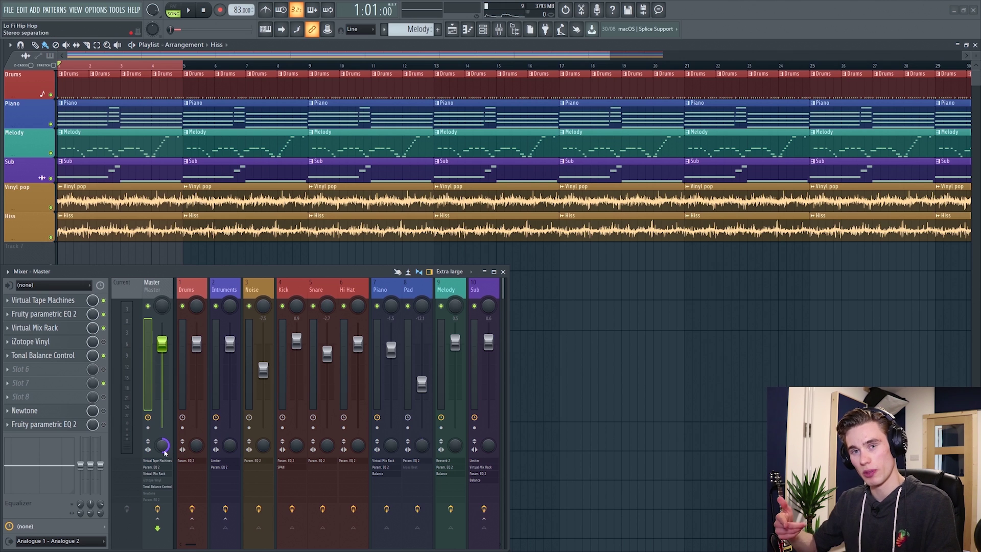
- Audition the loop with the Master track's stereo separation turned in each direction
key("space")
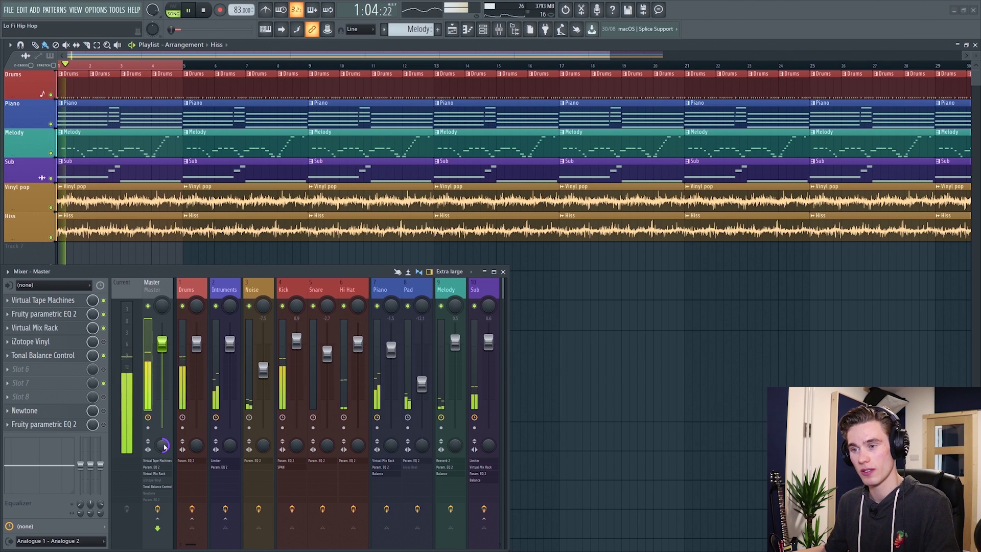
key("space")
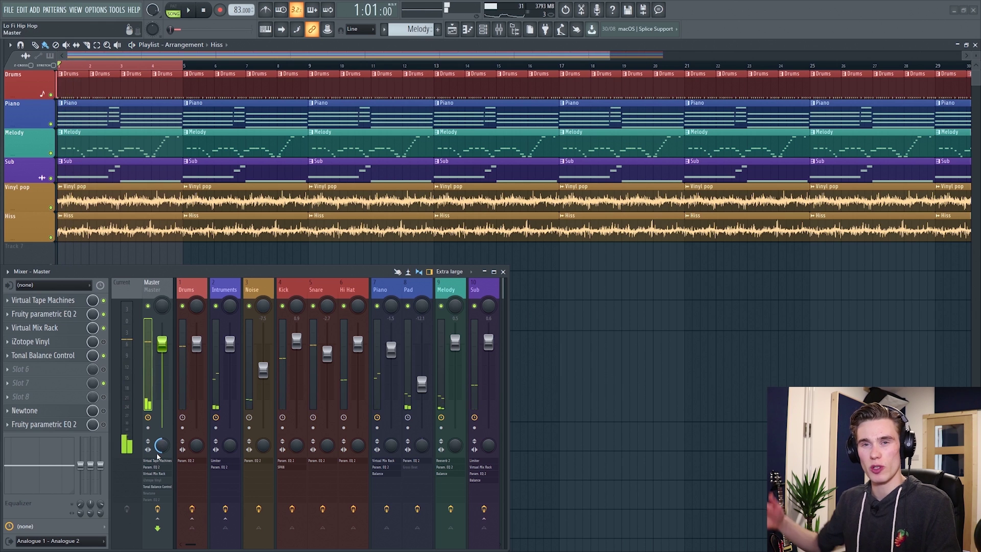
key("space")
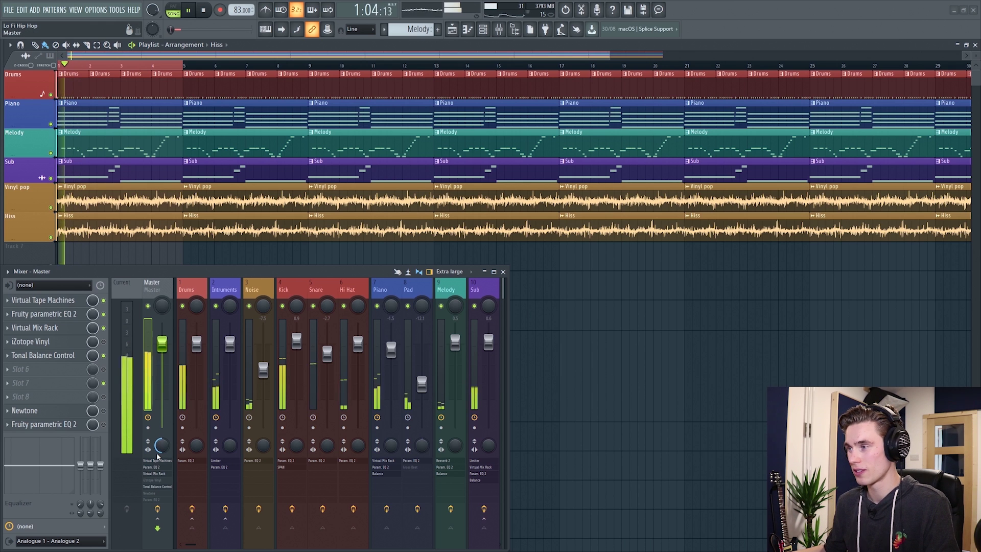
key("space")
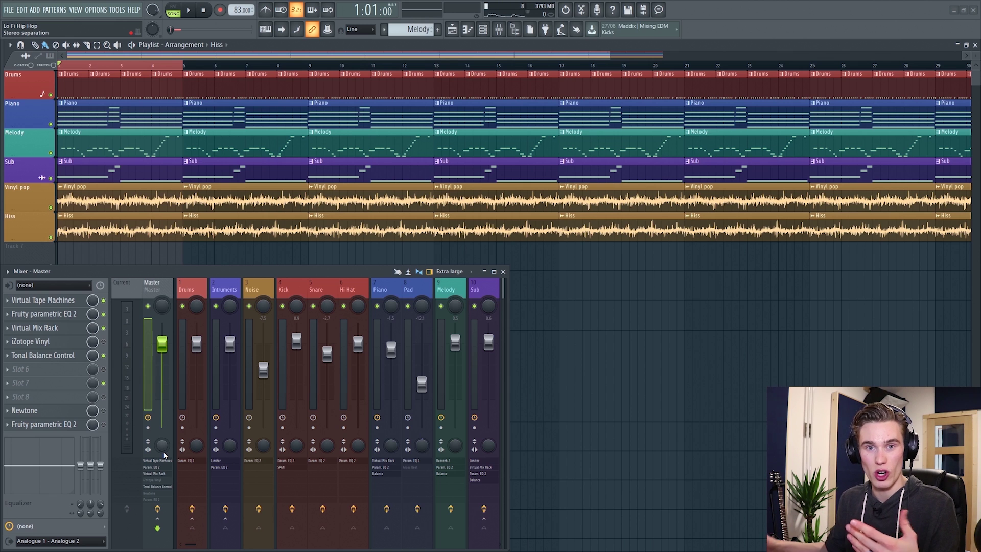
- Enable and open iZotope Vinyl on the Master track, and mute the Hiss and Vinyl pop tracks
left_click(104, 342)
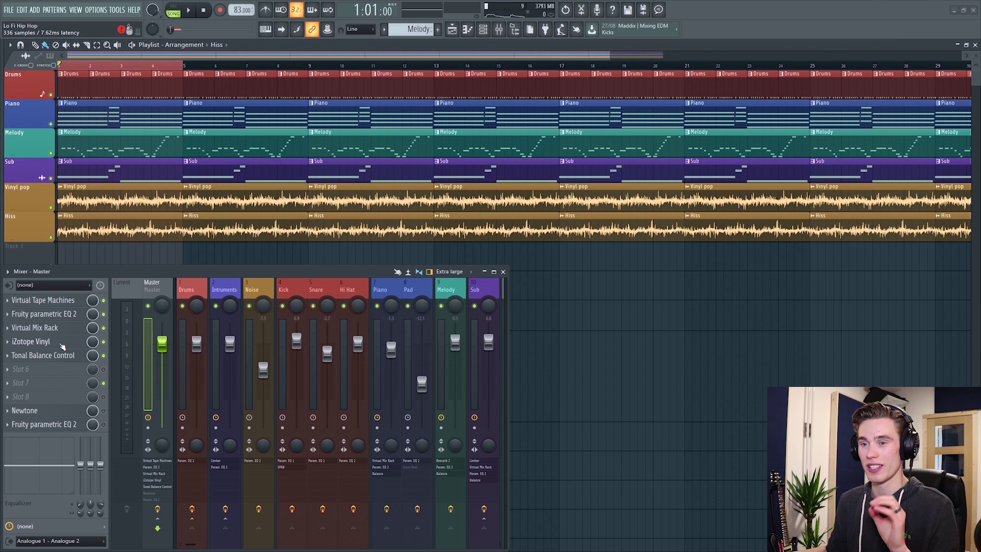
left_click(61, 343)
left_click_drag(378, 110, 274, 88)
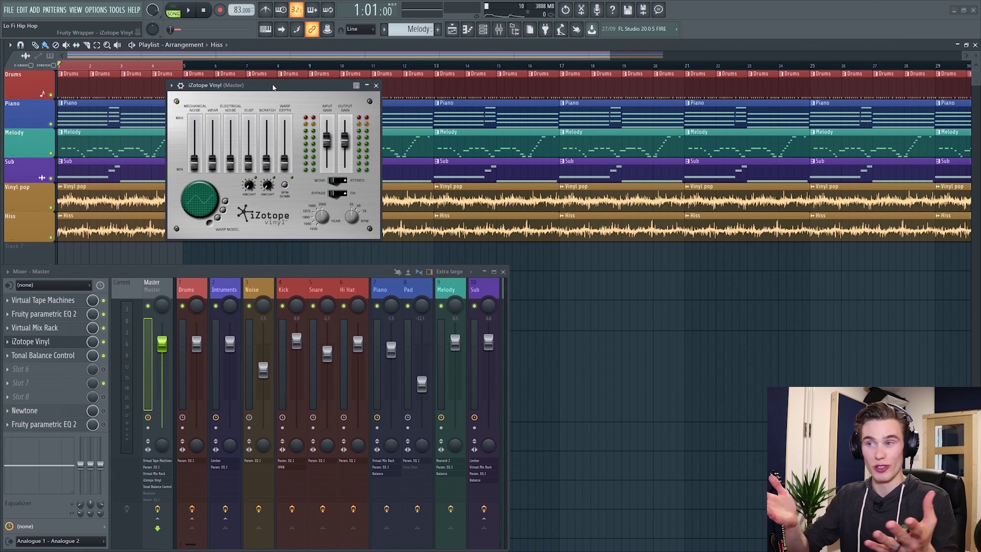
left_click_drag(273, 88, 273, 97)
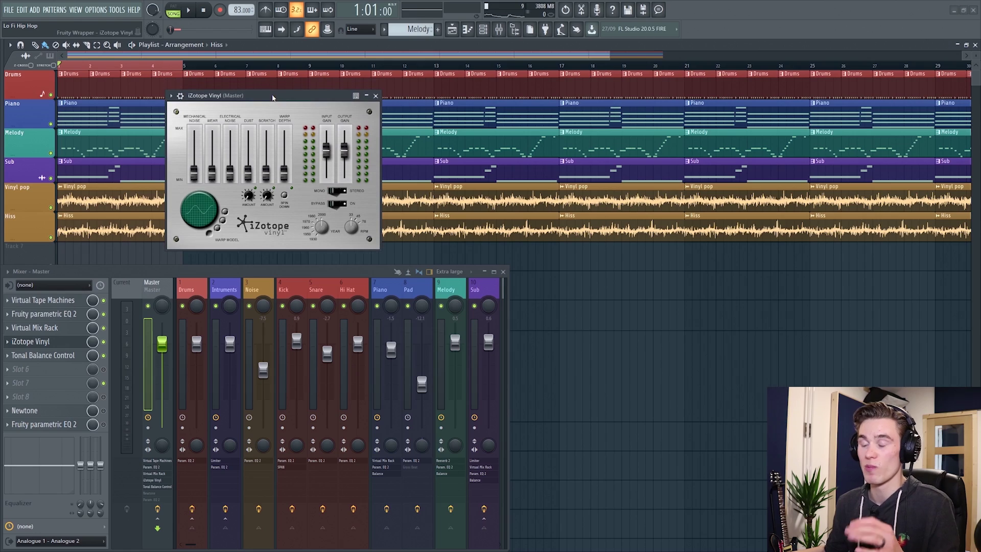
left_click(50, 237)
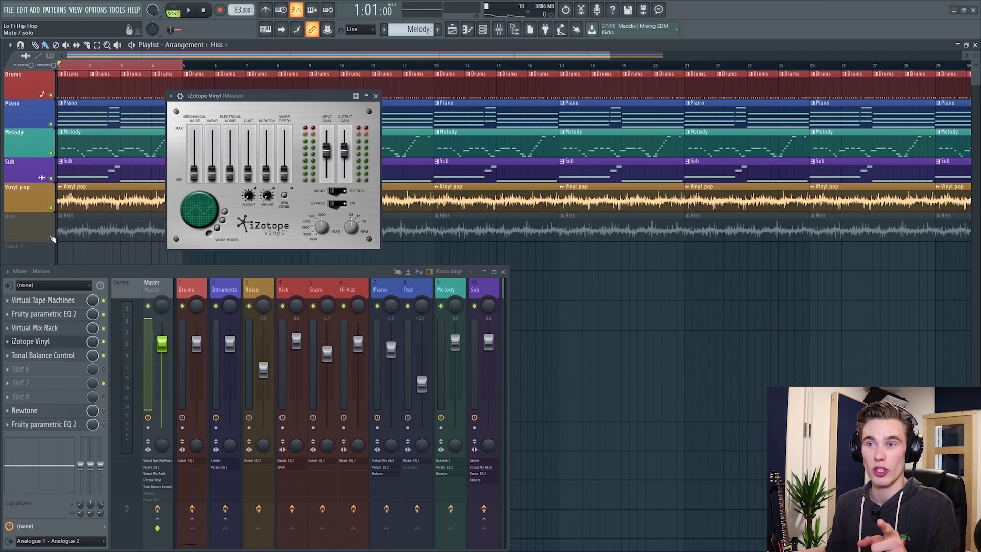
left_click(50, 207)
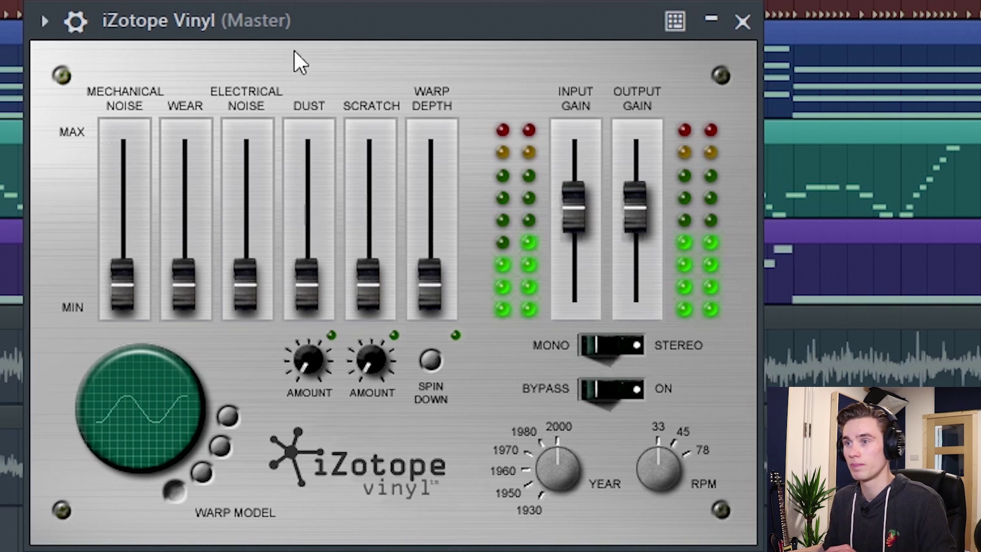
- Raise iZotope Vinyl's Mechanical Noise and Wear to roughly a quarter, and Electrical Noise just above minimum
left_click_drag(117, 287, 201, 160)
left_click_drag(199, 227, 241, 271)
left_click_drag(176, 283, 142, 238)
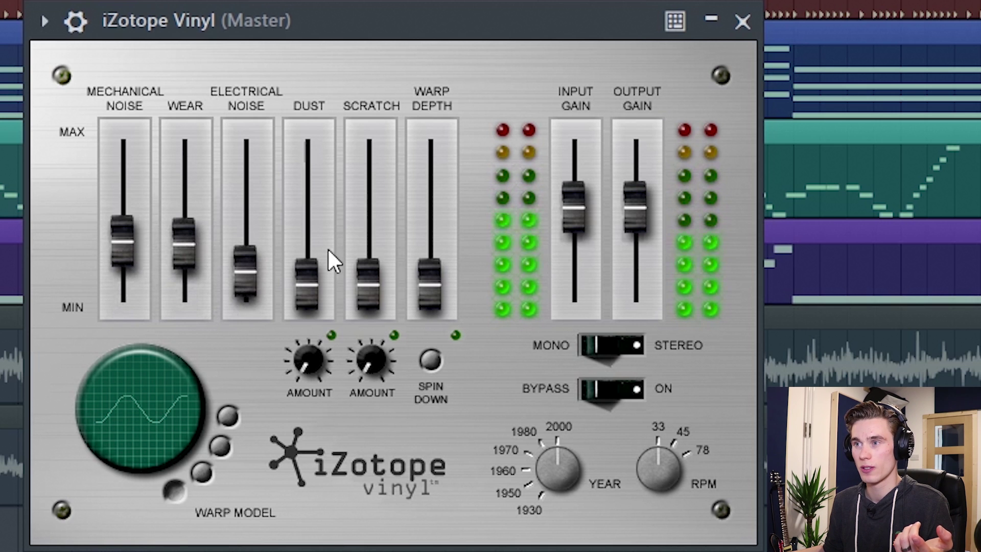
- Raise the Warp Depth slightly above minimum and test the Spin Down effect
left_click_drag(433, 294, 454, 263)
left_click(433, 366)
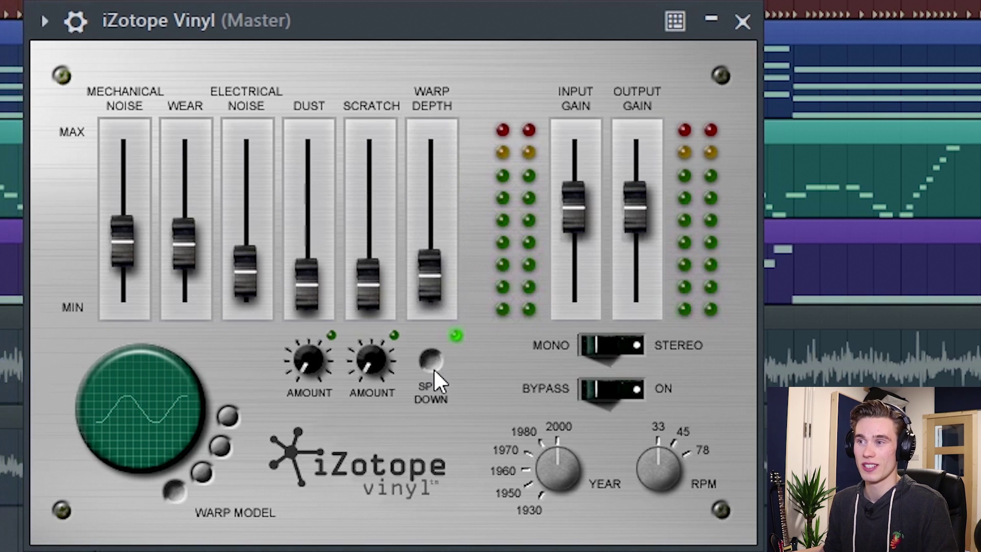
left_click(434, 363)
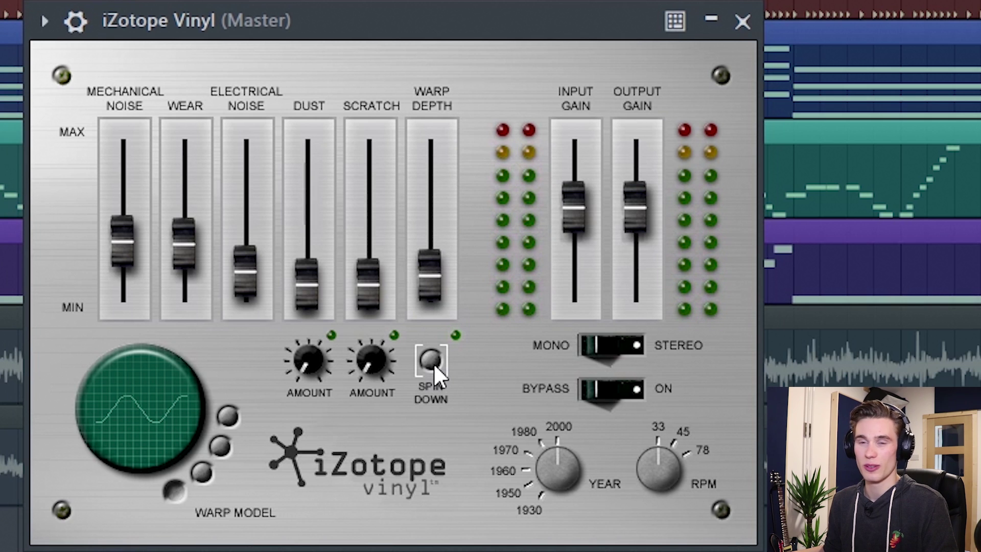
- Ease iZotope Vinyl's Mechanical Noise down slightly and try the Year dial at 1930
left_click_drag(125, 241, 131, 253)
left_click(599, 346)
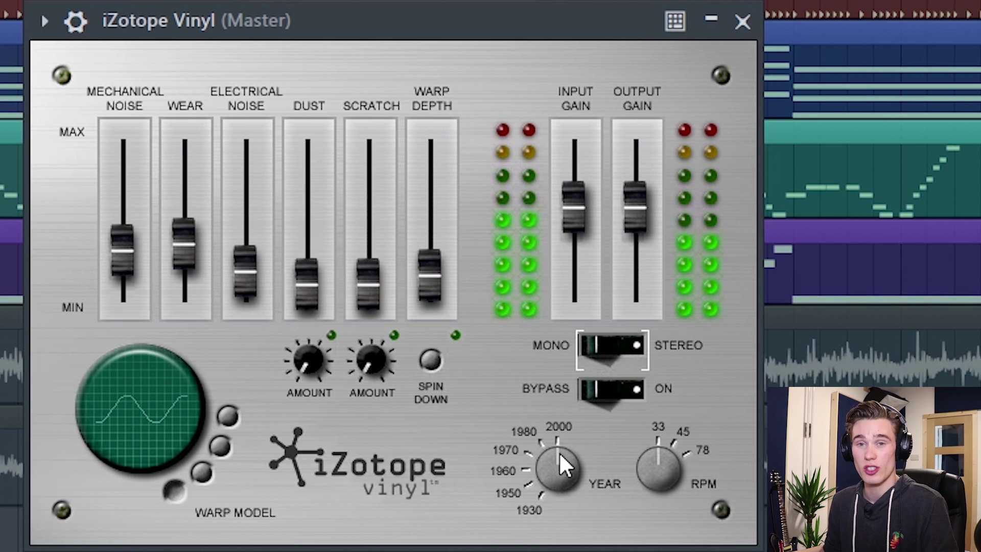
left_click_drag(566, 449, 566, 491)
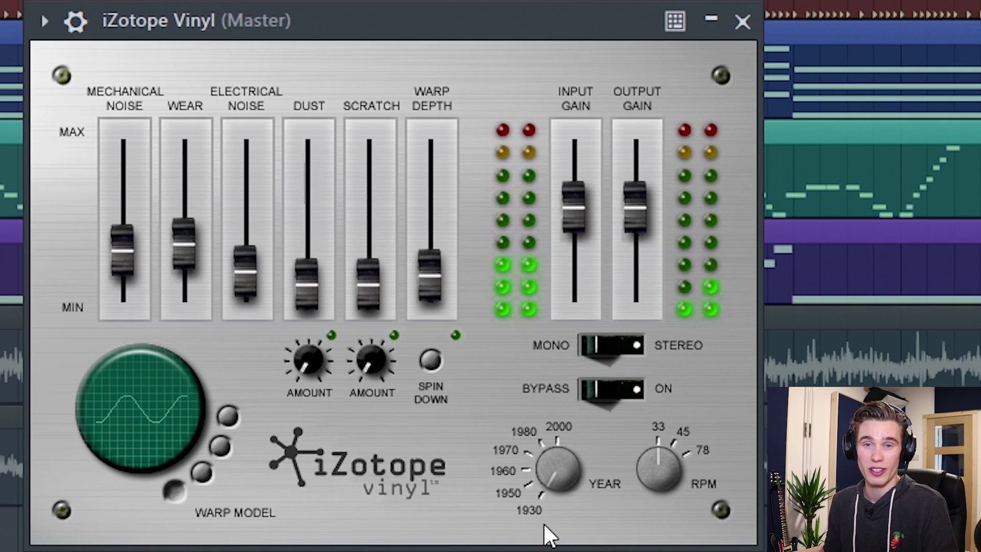
double_click(555, 474)
mouse_move(368, 6)
left_mouse_down()
mouse_move(427, 8)
mouse_move(361, 13)
left_mouse_up()
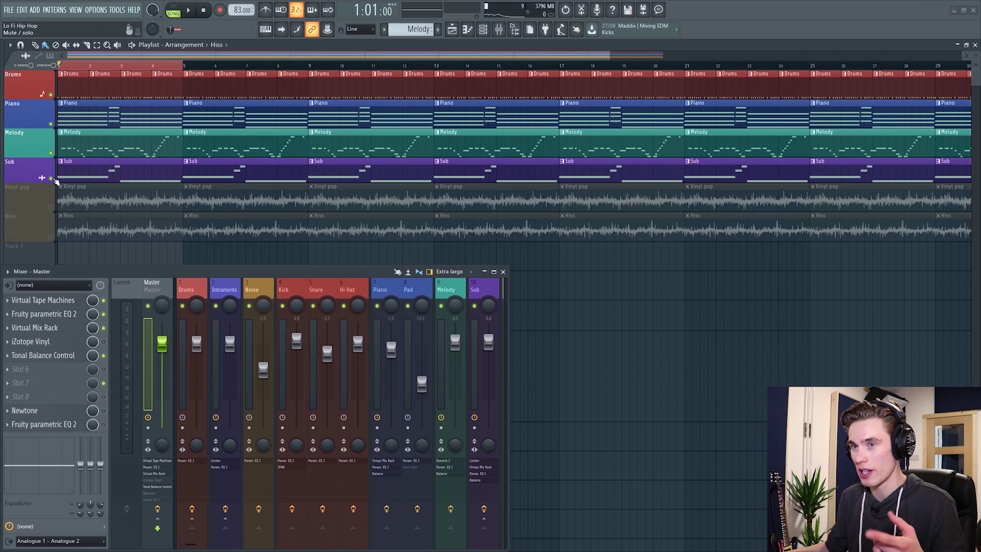
- Solo the Sub track briefly, switch the solo to Piano, and unmute Melody alongside it
right_click(51, 179)
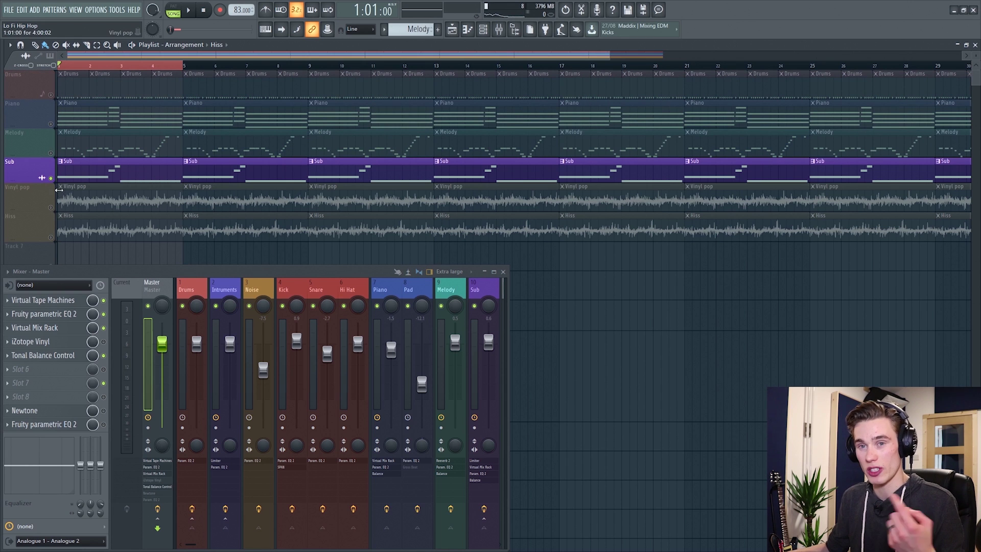
right_click(51, 124)
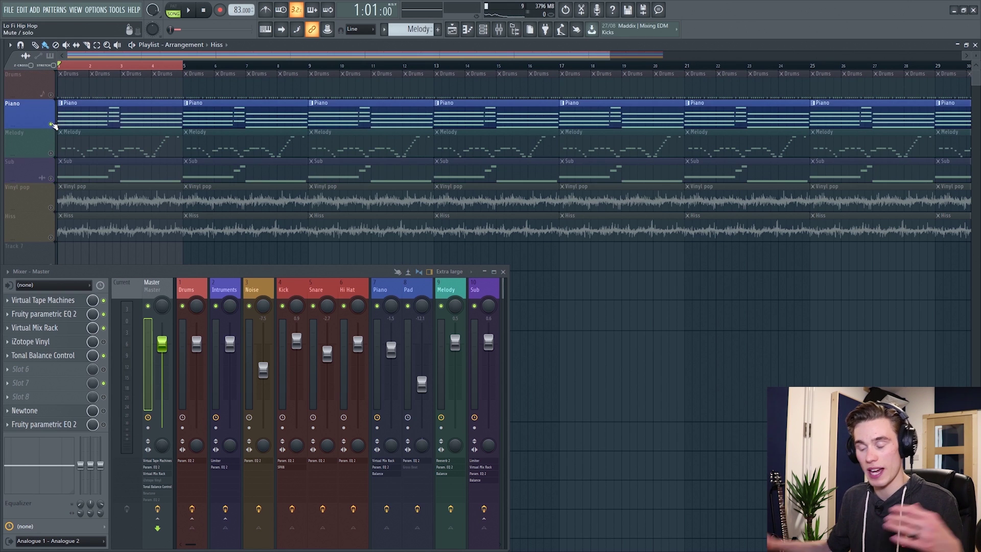
left_click(51, 153)
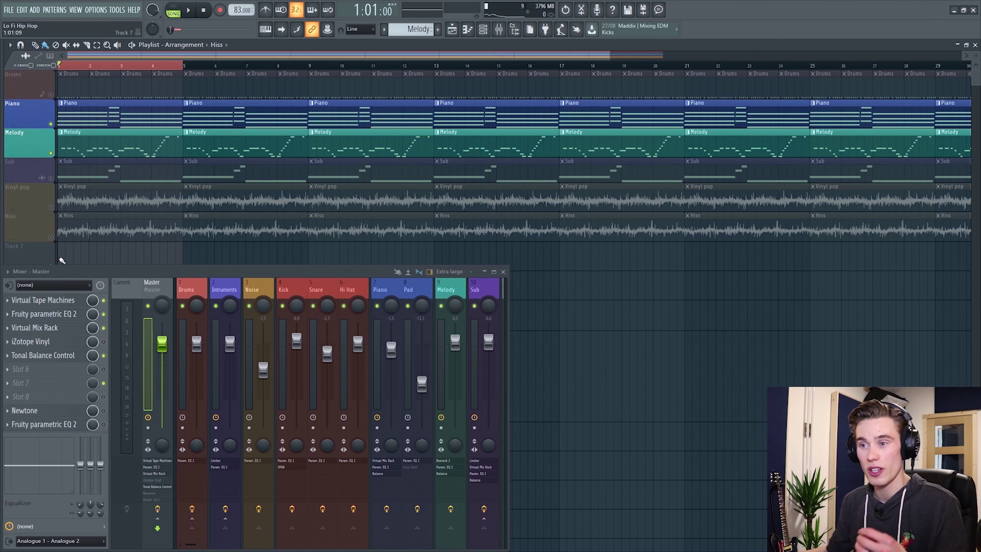
- Open the Fruity parametric EQ 2 on the Snare and Hi Hat mixer tracks to examine their low cuts
left_click(202, 291)
left_click(321, 290)
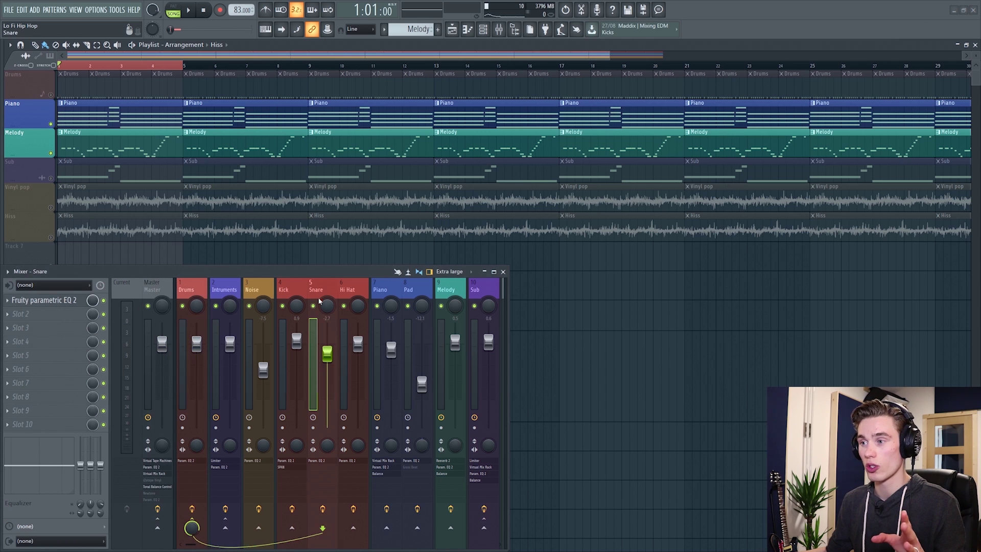
left_click(56, 300)
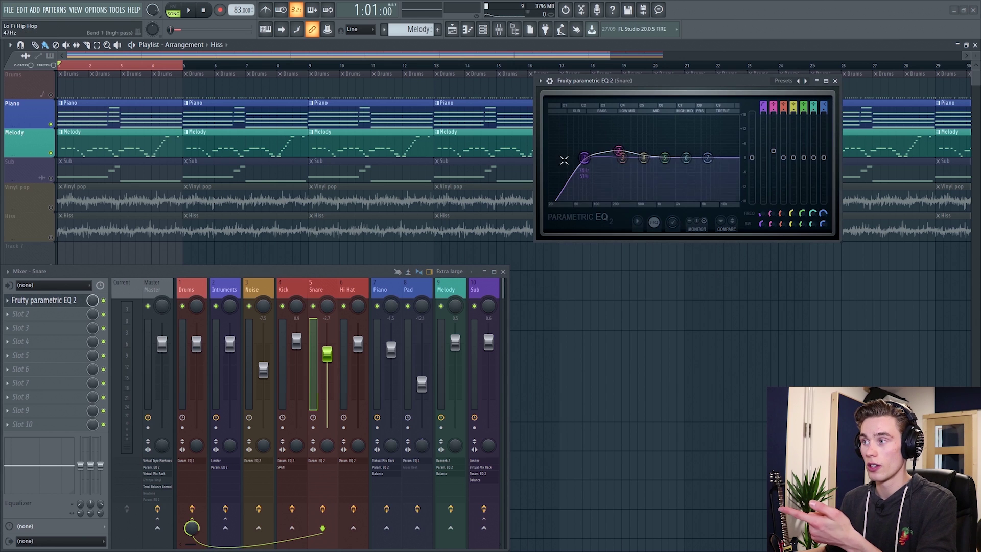
left_click(347, 289)
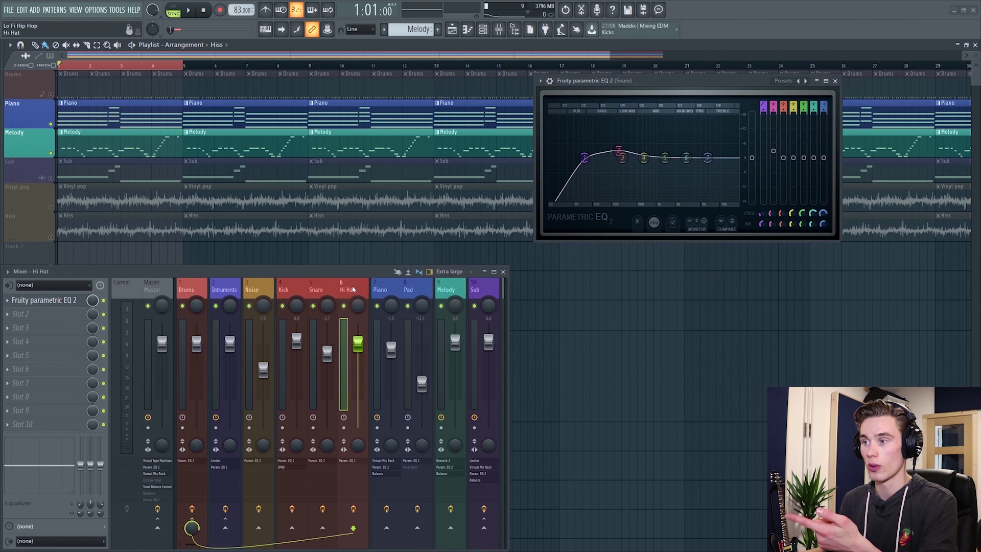
left_click(52, 301)
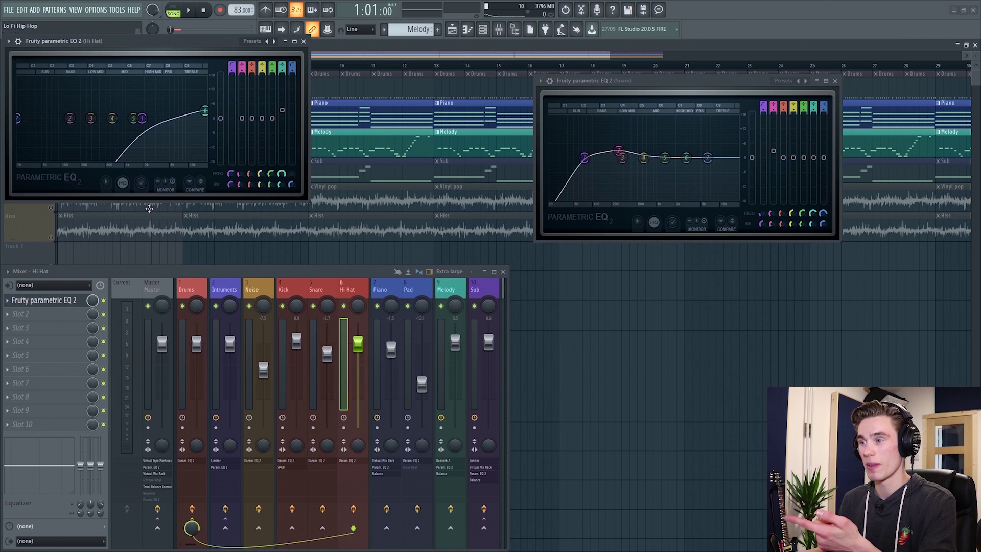
- Open the Piano mixer track's Fruity parametric EQ 2 and try shifting its first band to a higher frequency
left_click(387, 286)
left_click(51, 328)
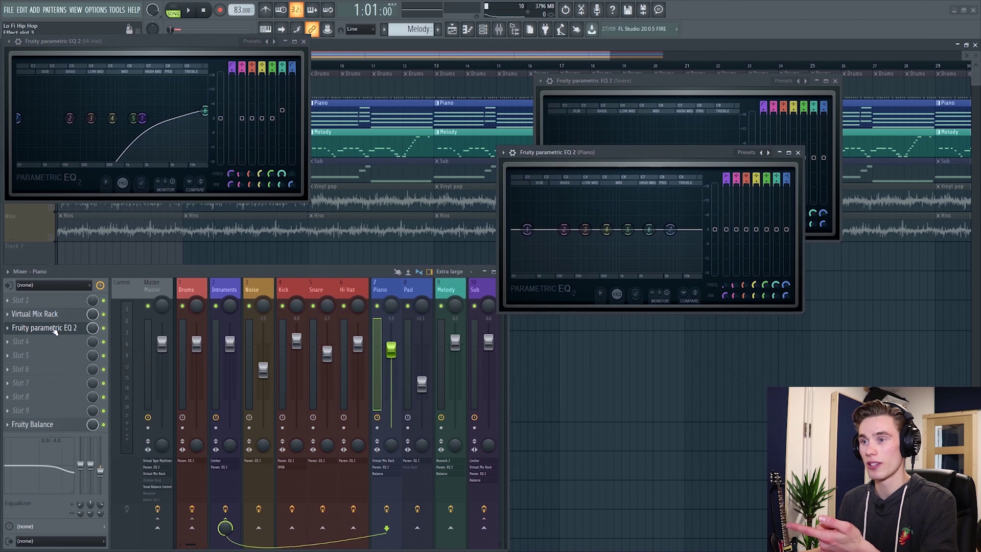
left_click_drag(528, 229, 561, 228)
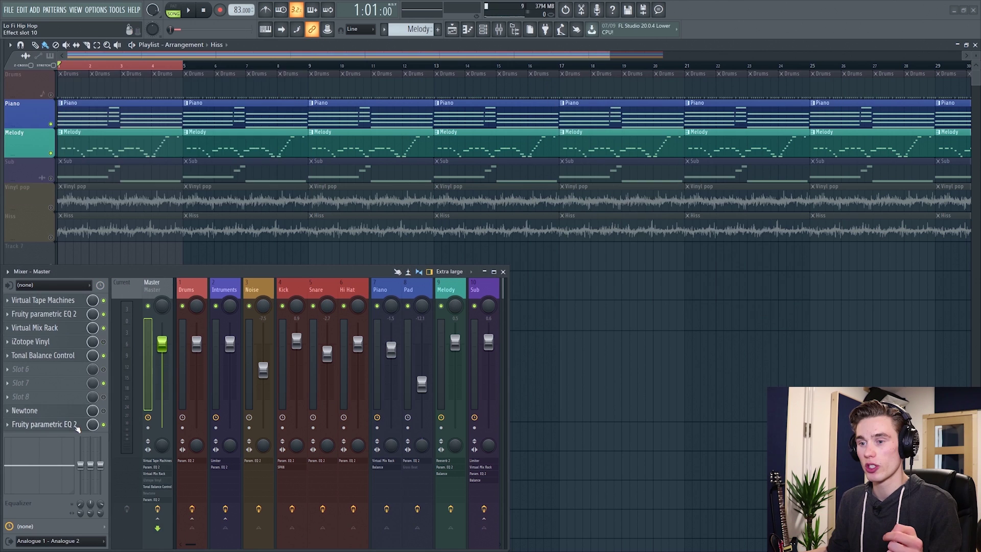
- Disable the effects on the Drums through Sub mixer tracks and mute Kick and Sub, after reviewing the Master's low-pass EQ
left_click(77, 426)
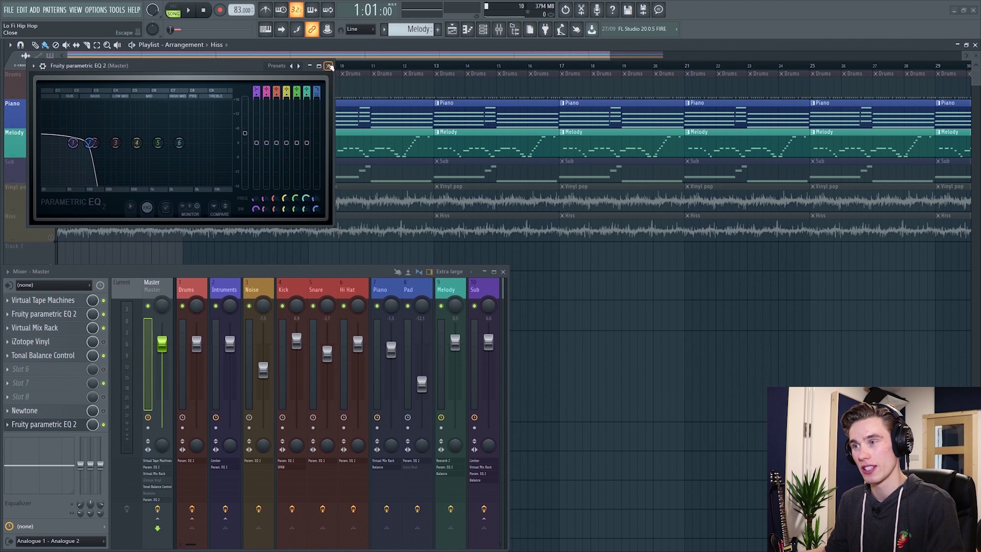
left_click(329, 65)
left_click_drag(192, 509, 484, 509)
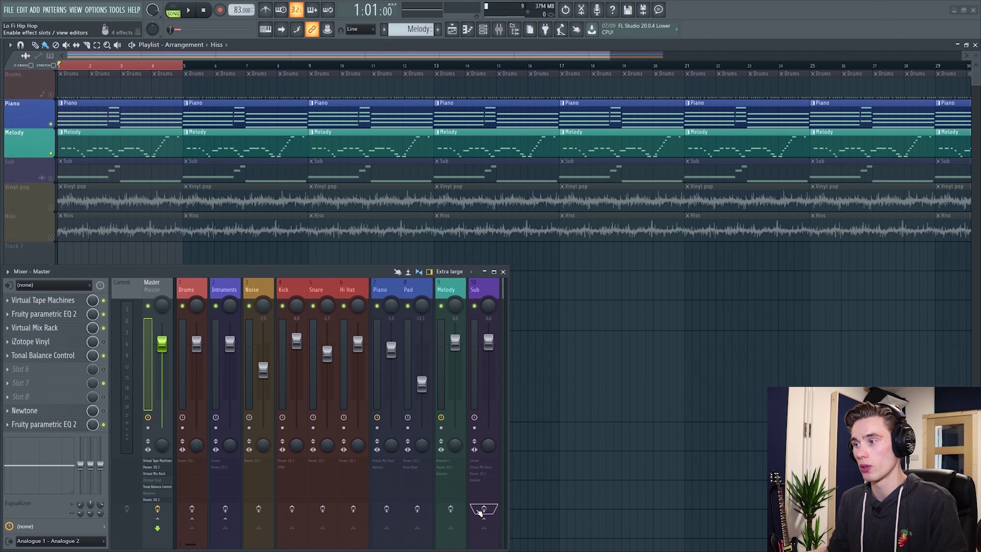
left_click(283, 306)
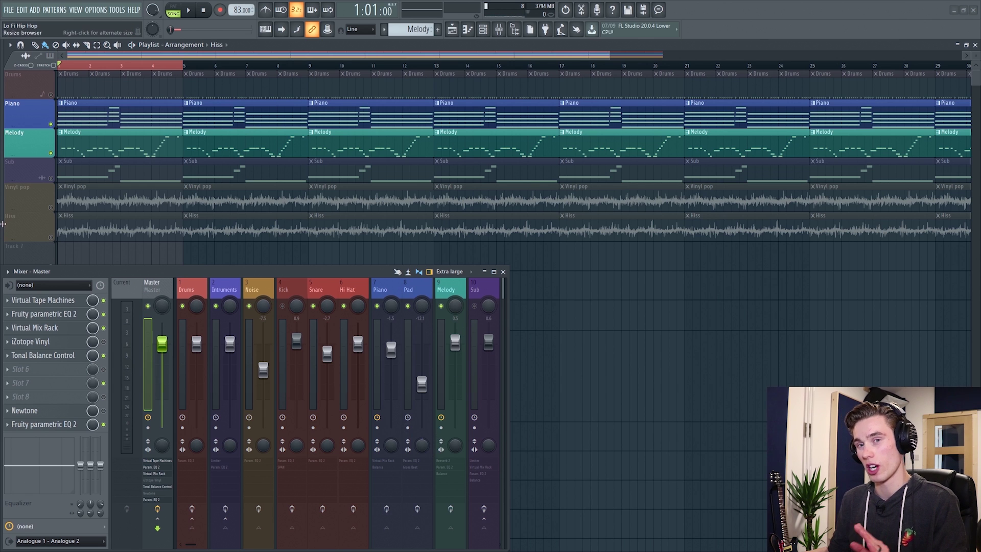
- Play the beat through the Master's low-pass Fruity parametric EQ 2 with Kick and Sub muted to check for low-end rumble
left_click(51, 424)
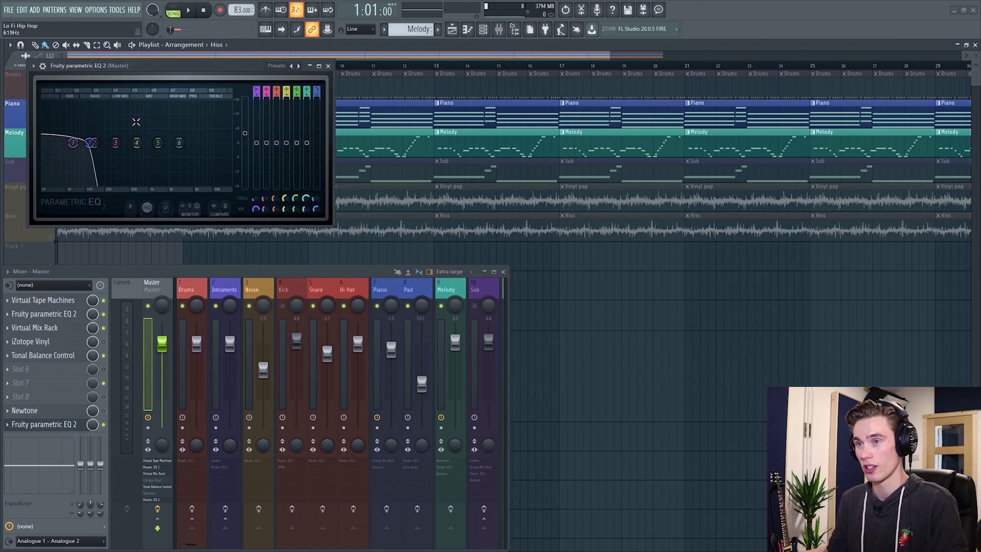
left_click_drag(146, 69, 226, 104)
key("space")
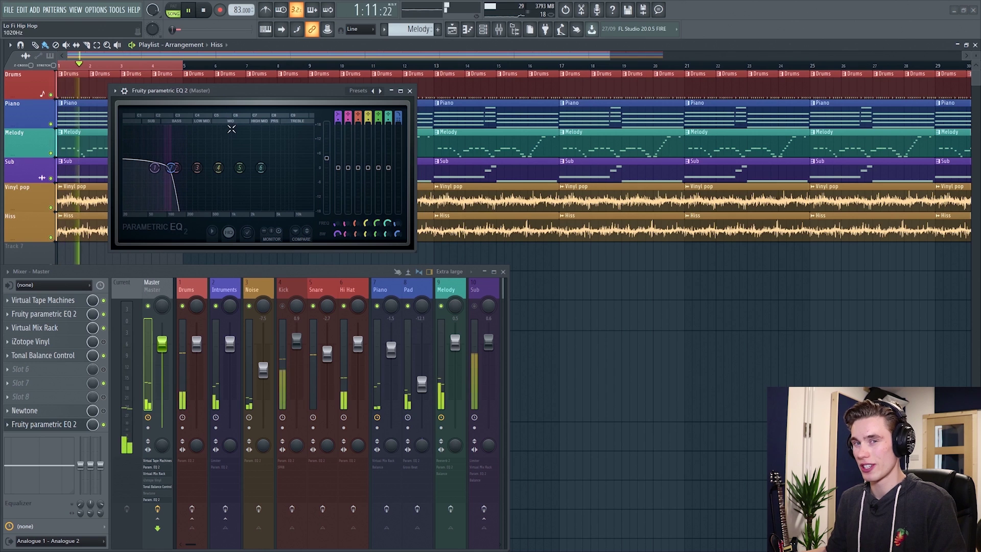
key("space")
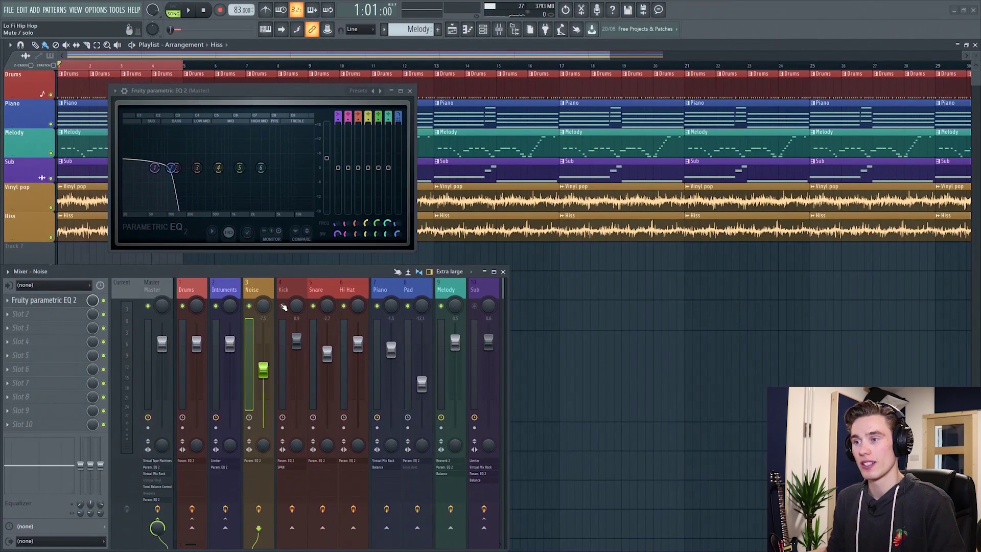
- Unmute the Kick and Sub mixer tracks and compare the low end with the other tracks' effects enabled and bypassed
left_click(283, 307)
left_click(473, 307)
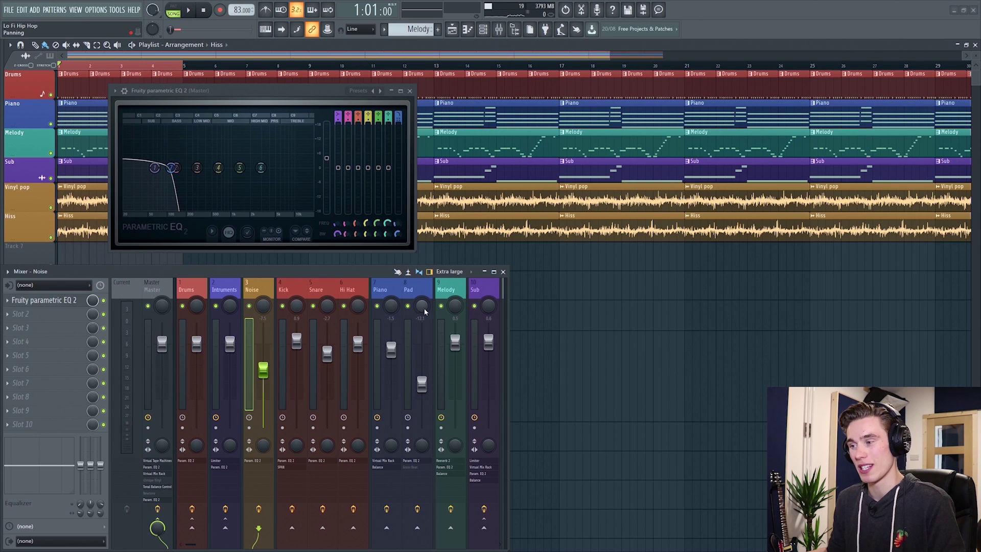
key("space")
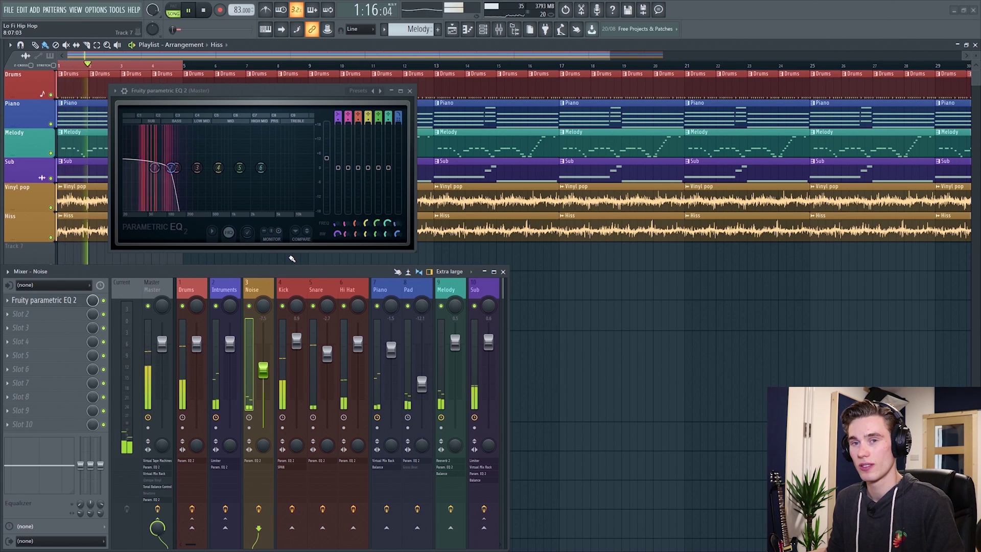
key("space")
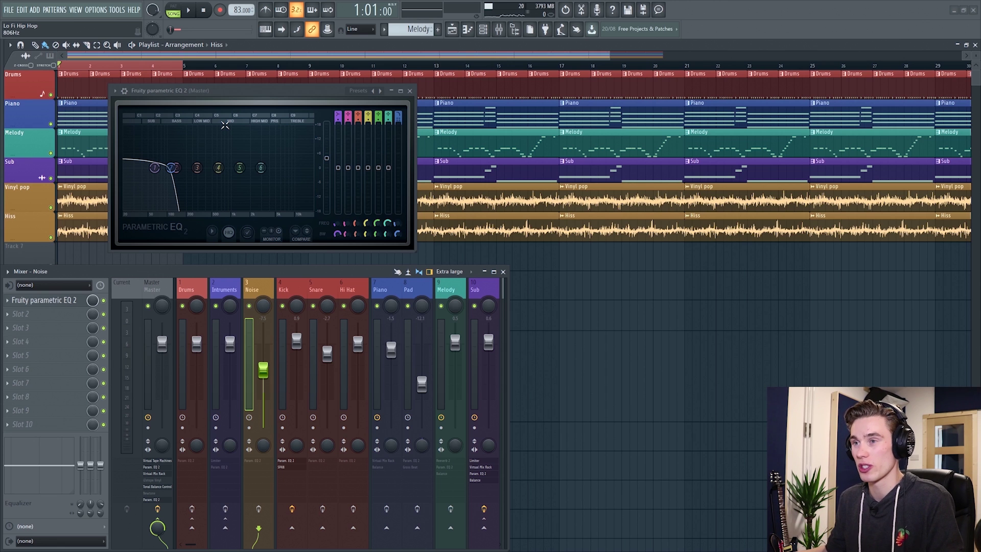
key("space")
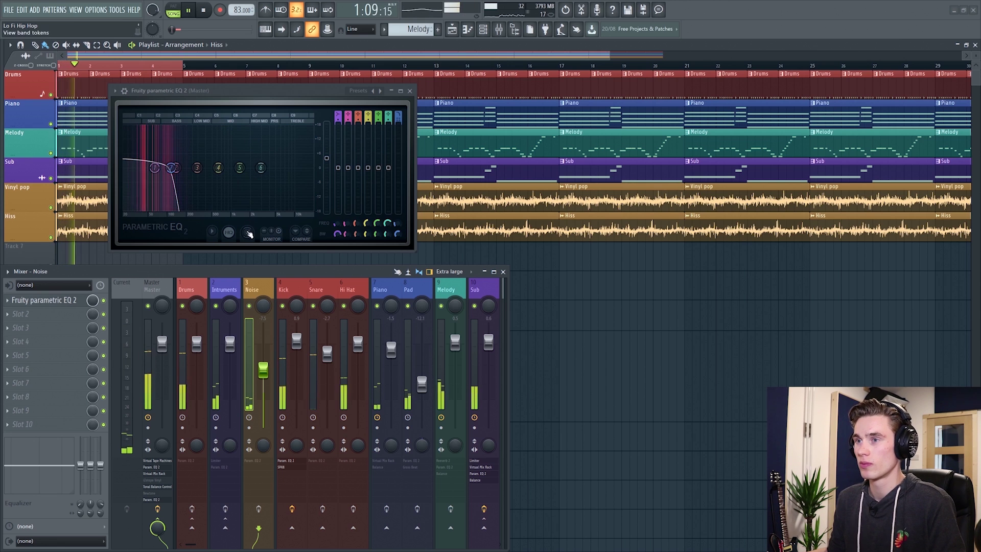
key("space")
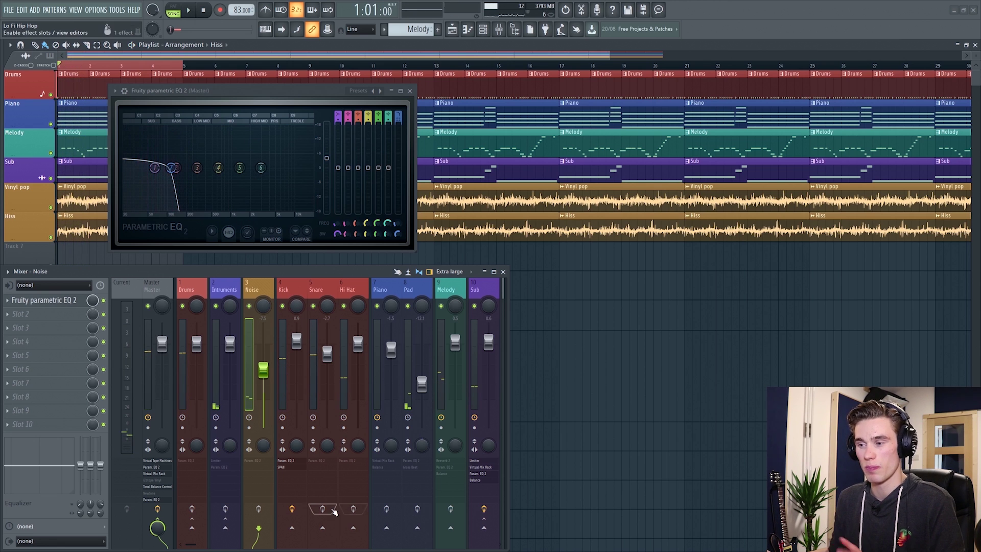
- Open Tonal Balance Control on the Master track and play the beat to compare its balance against the Bass Heavy target
left_click(153, 287)
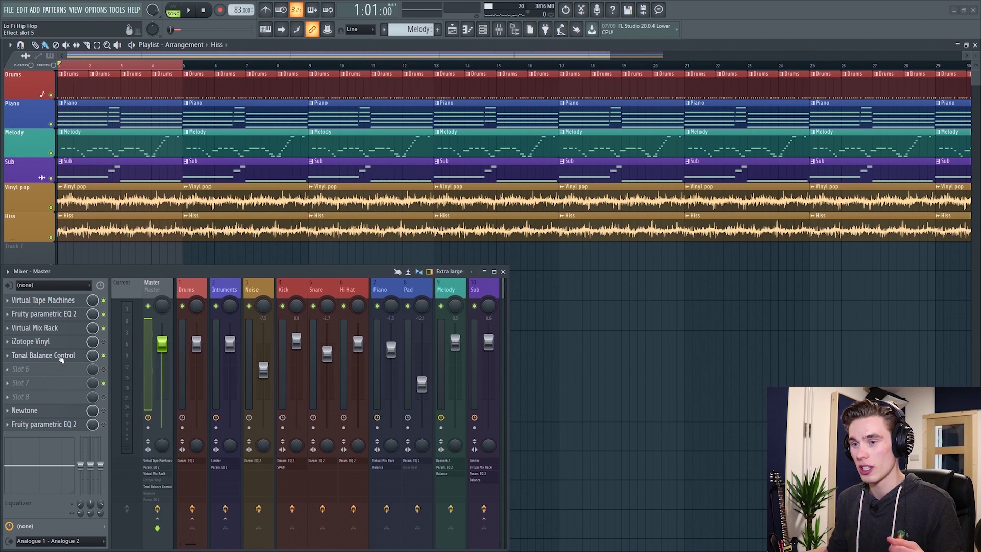
left_click(61, 356)
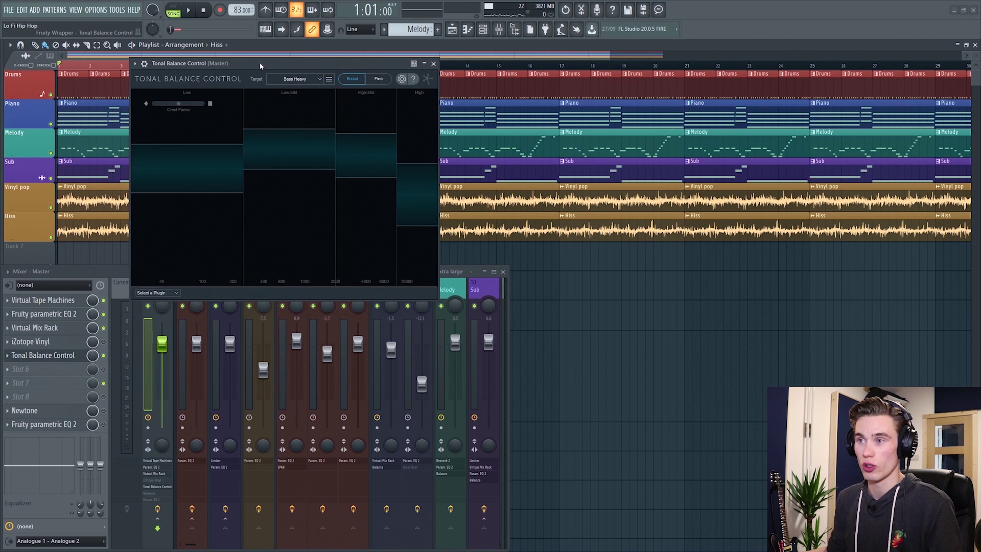
left_click_drag(261, 65, 258, 68)
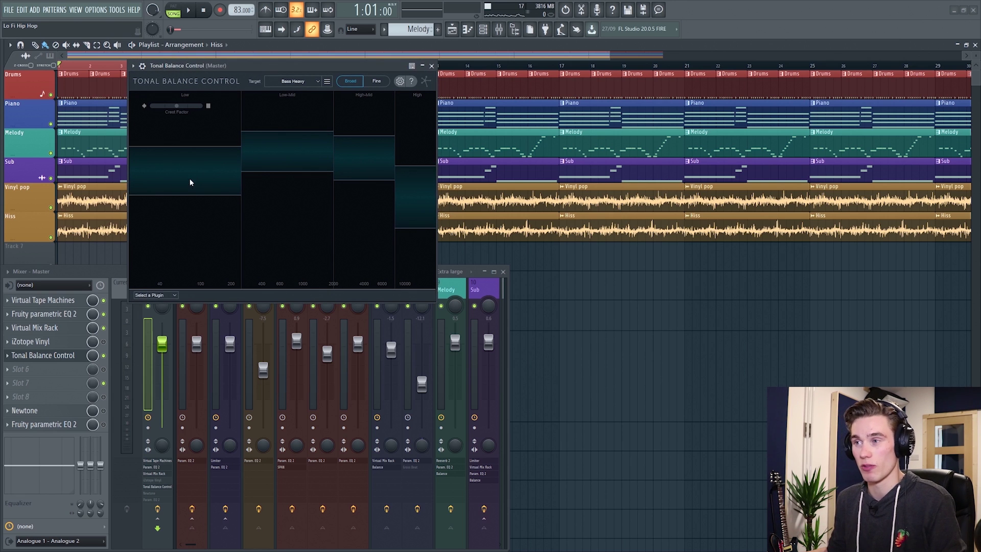
key("space")
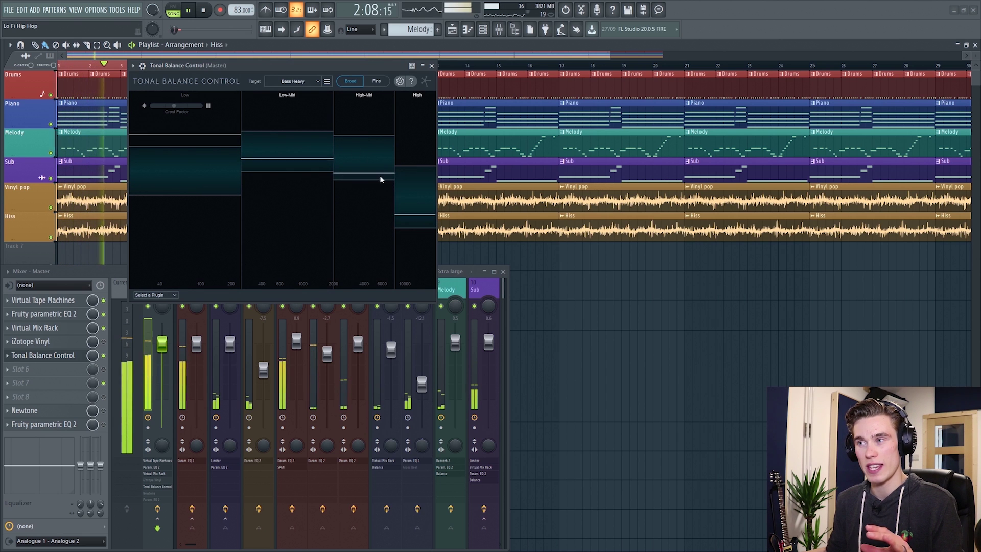
key("space")
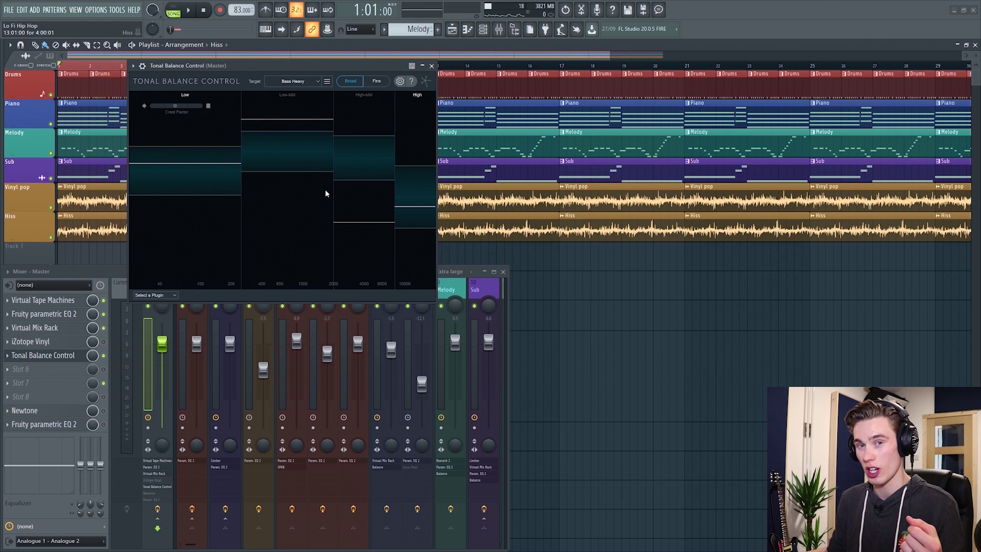
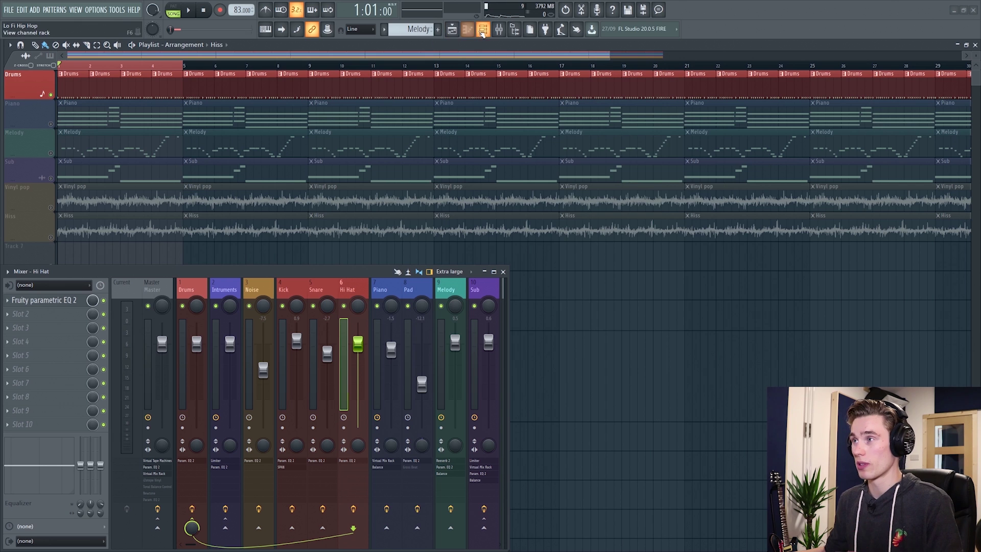
- Add the Attack Hat 20 sample as a channel below Hi Hat with the same step pattern, and audition both hats
key("alt+F8")
left_click_drag(53, 390, 582, 207)
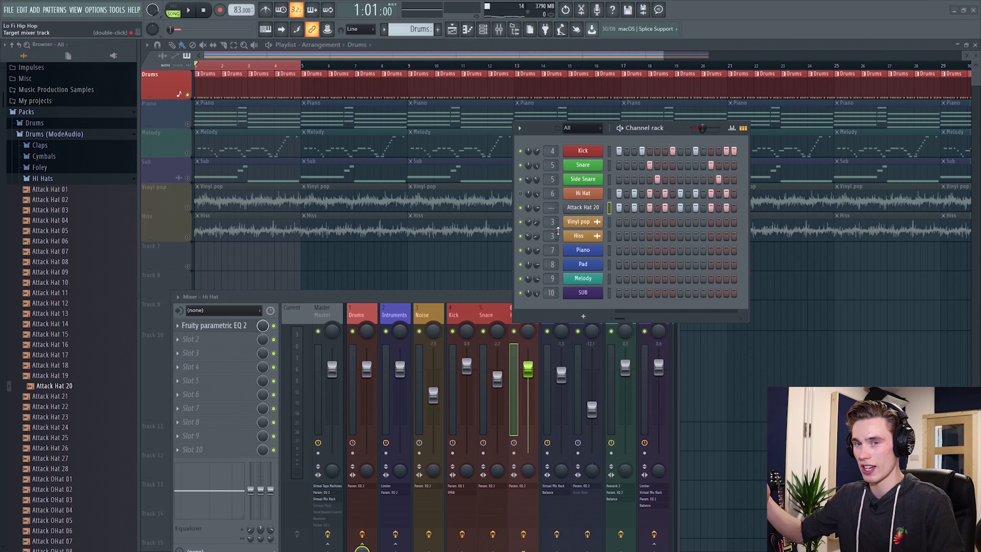
key("space")
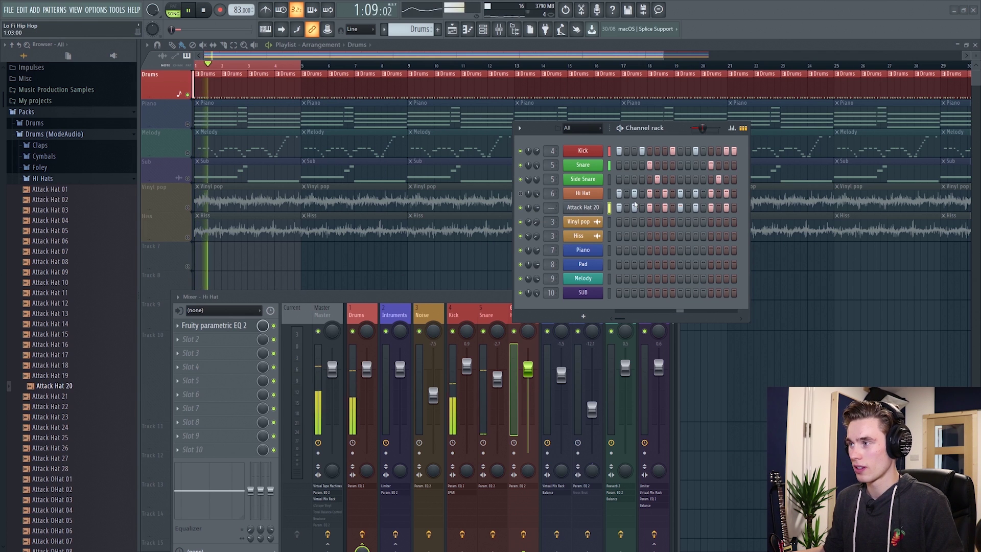
key("space")
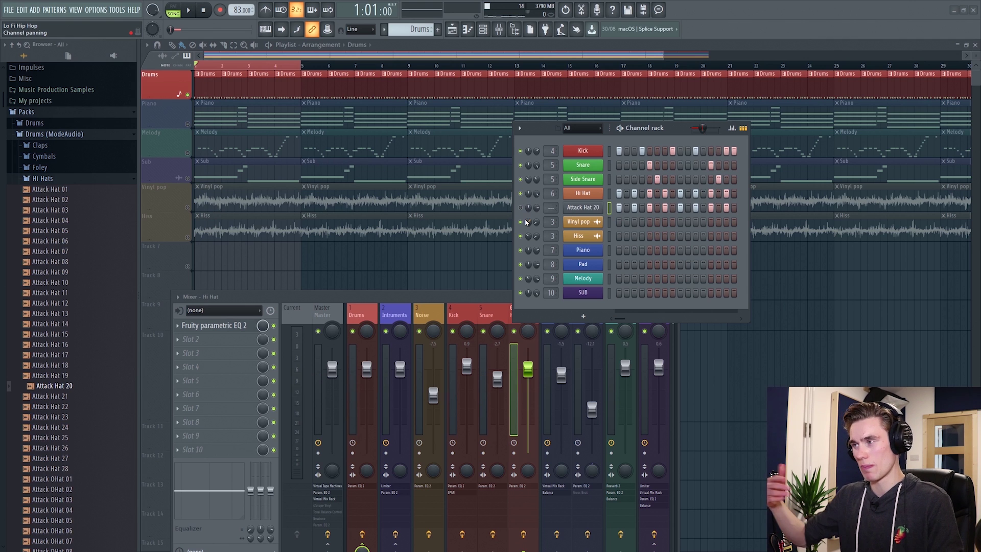
key("space")
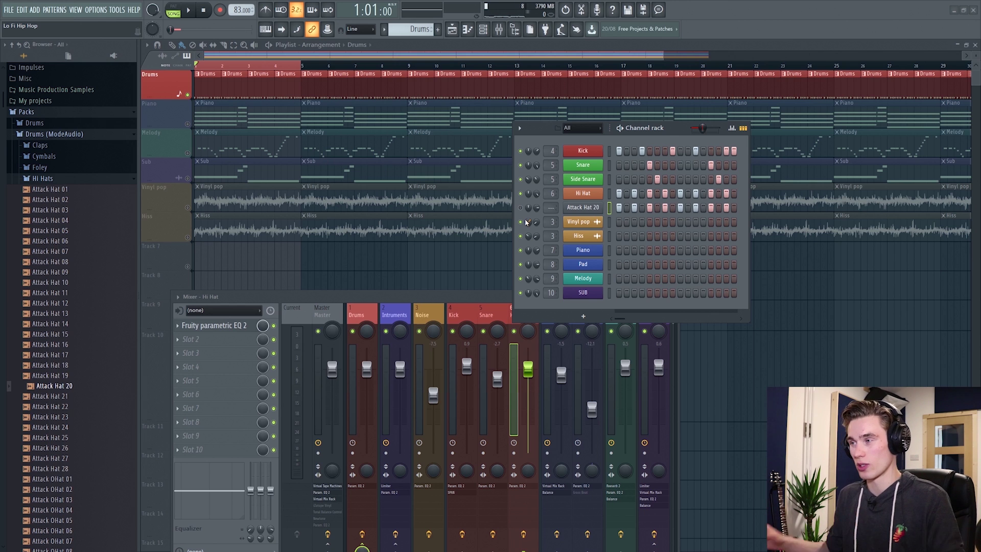
- Inspect the Kick mixer track's SPAN analyzer and its Fruity parametric EQ 2 low cut, arranging the EQ and mixer windows side by side
left_click(455, 330)
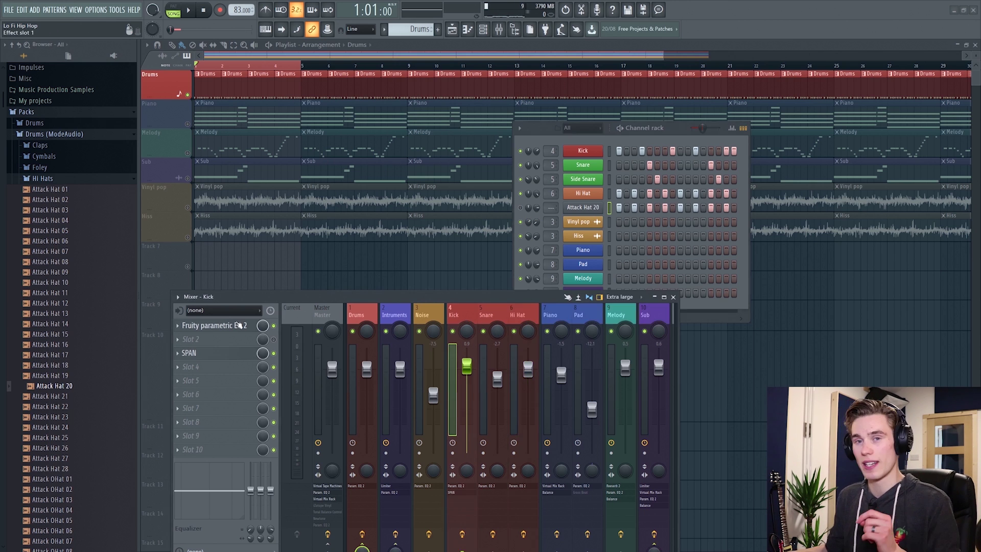
left_click(190, 353)
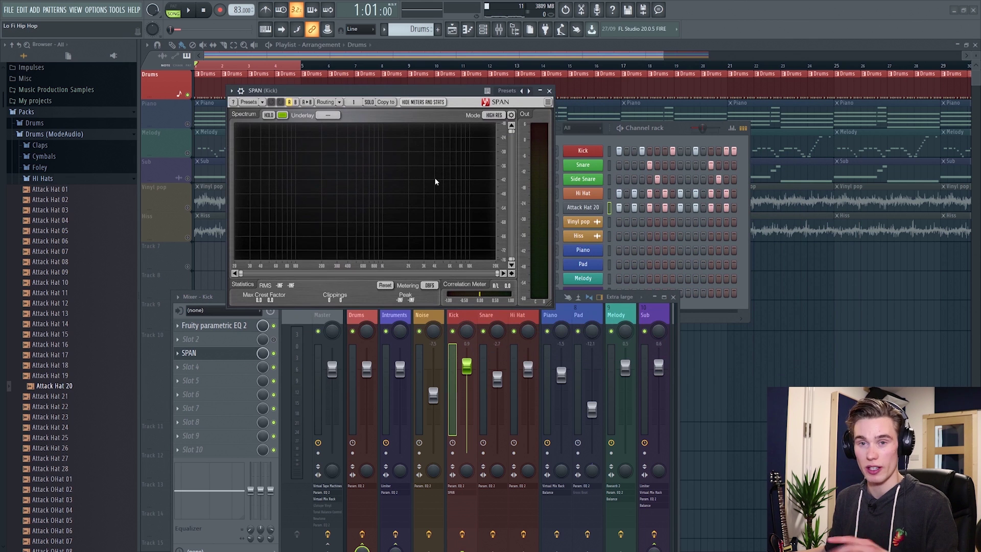
left_click(550, 90)
left_click(214, 326)
left_click_drag(636, 74, 498, 100)
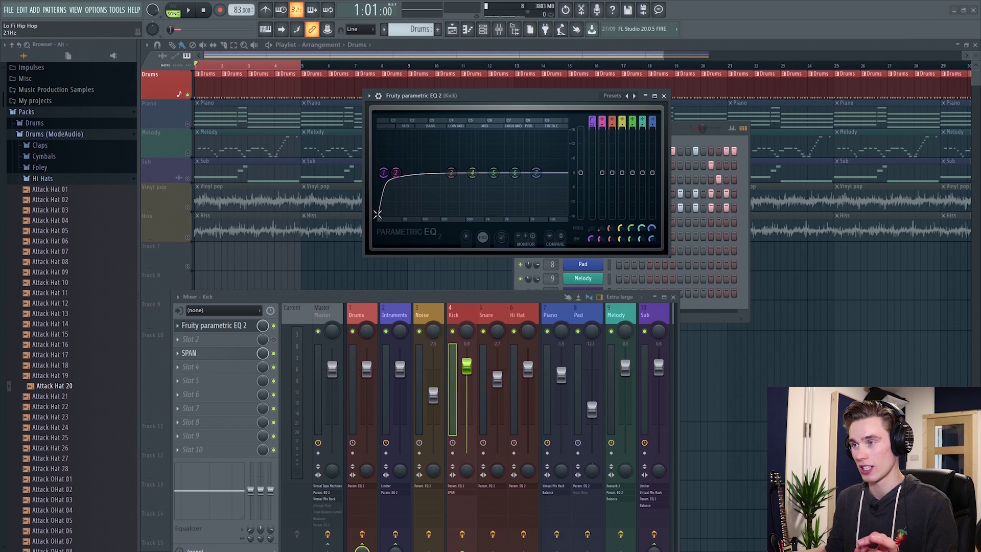
left_click_drag(562, 96, 433, 95)
left_click_drag(459, 302, 448, 270)
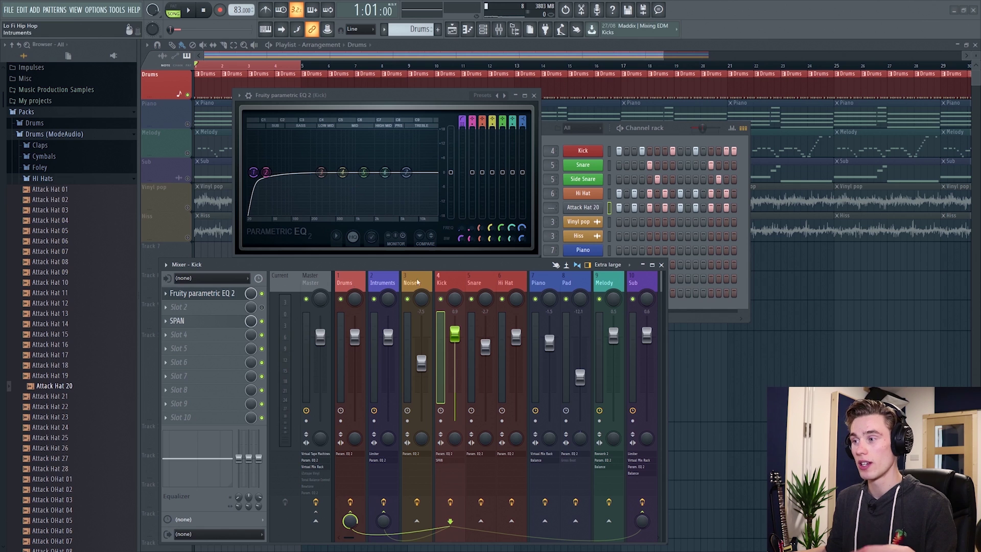
- Open Fruity parametric EQ 2 on the Drums bus and shift its highest band further up in frequency during playback
left_click(345, 290)
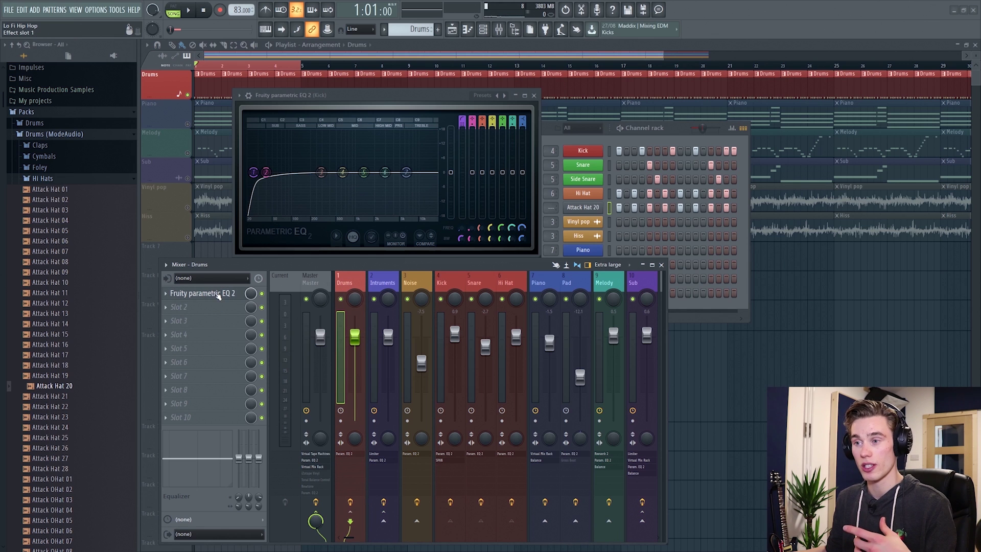
left_click(218, 295)
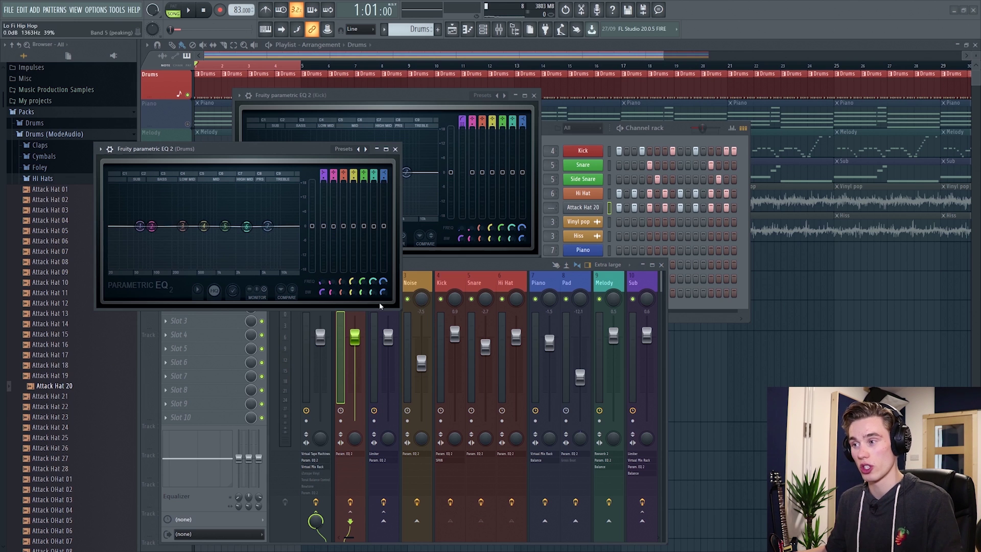
key("space")
left_click_drag(267, 227, 296, 226)
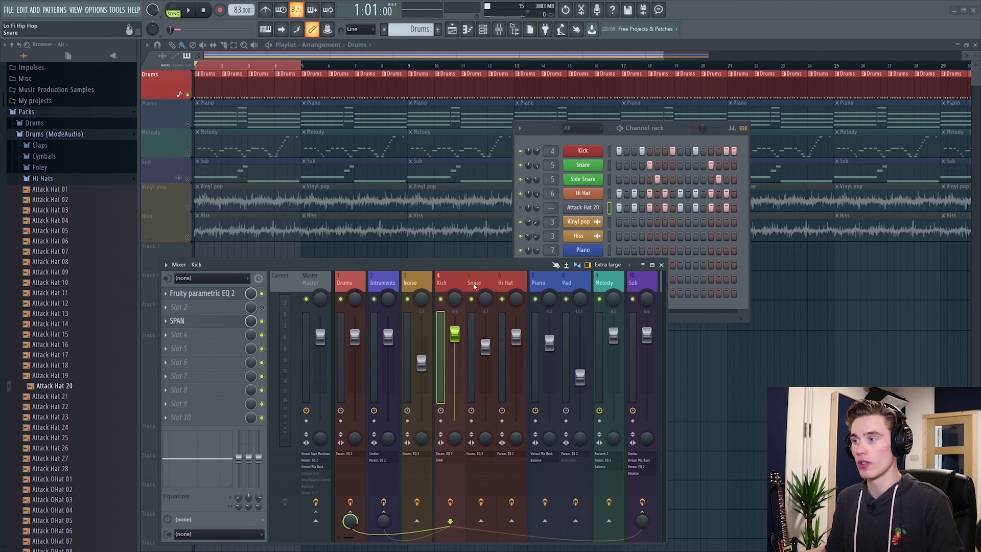
- Open the Snare track's Fruity parametric EQ 2 and move its band 2 boost to about 206 Hz and 3.6 dB
left_click(475, 287)
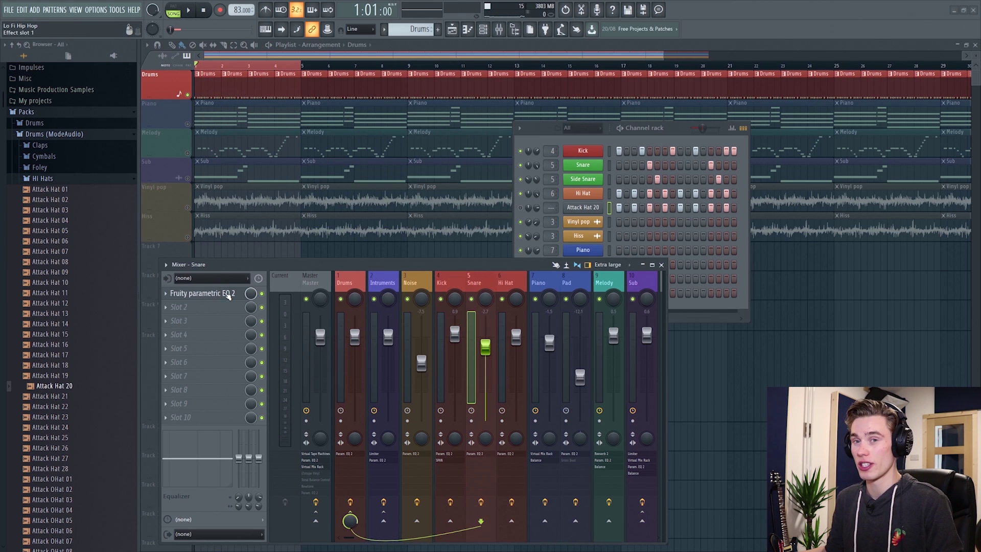
left_click(229, 294)
left_click_drag(689, 82, 465, 77)
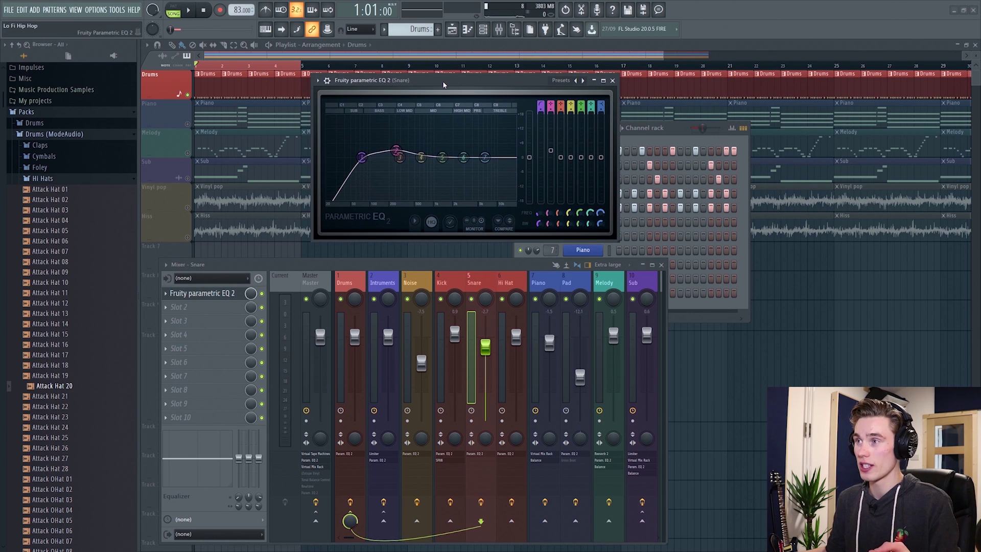
left_click_drag(446, 88, 433, 93)
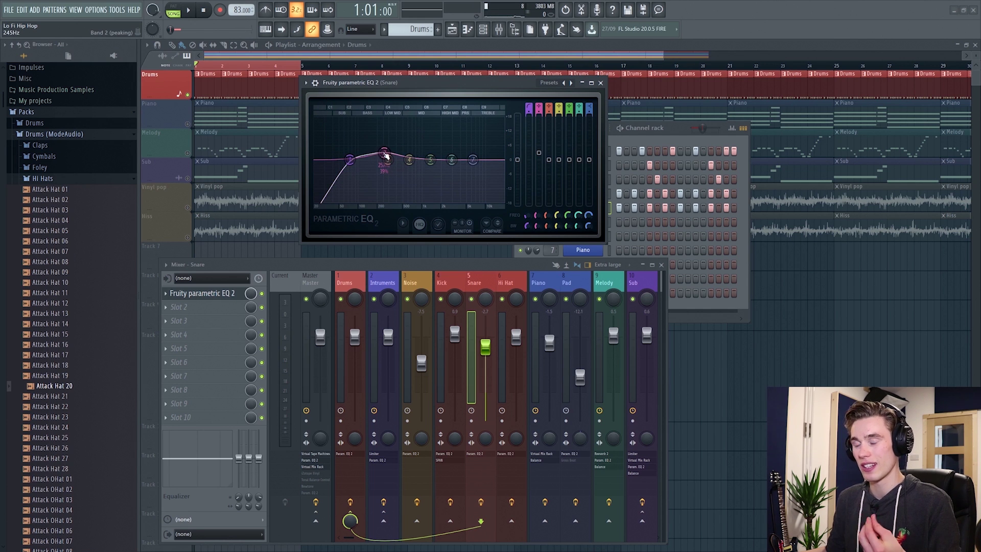
left_click_drag(388, 156, 379, 152)
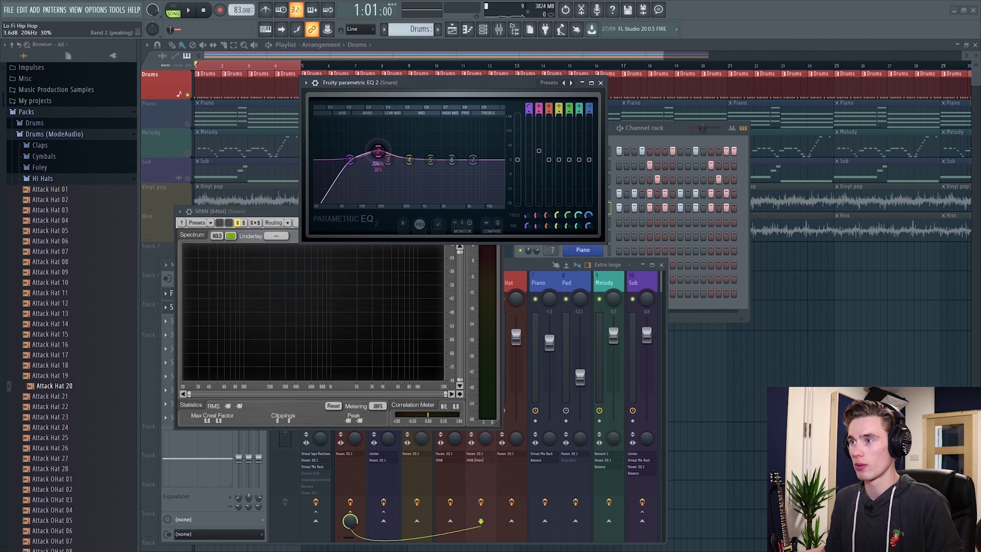
- Play the beat with SPAN on the Snare track to find the fundamental, and set EQ band 2 to about 200 Hz and 3.1 dB
left_click(265, 322)
key("F9")
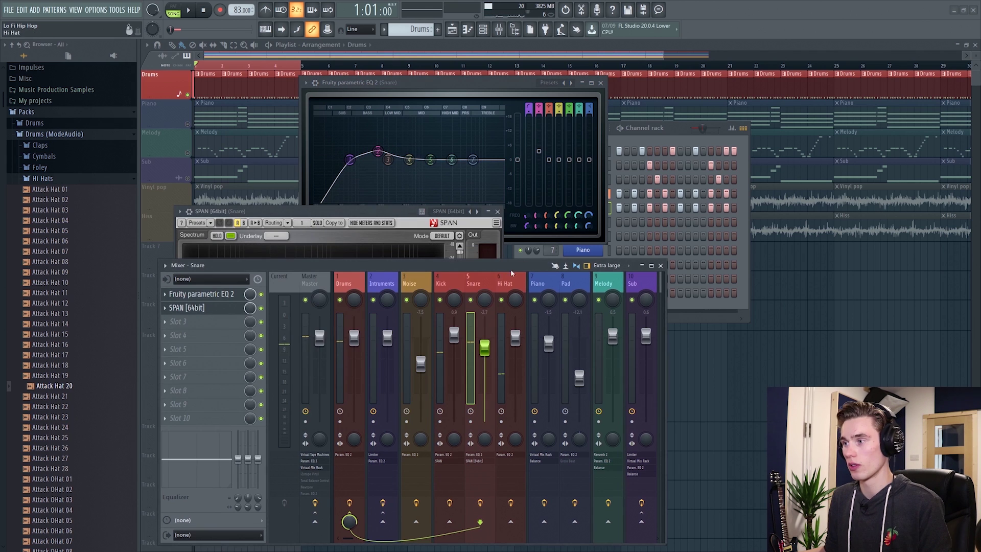
left_click_drag(307, 211, 301, 173)
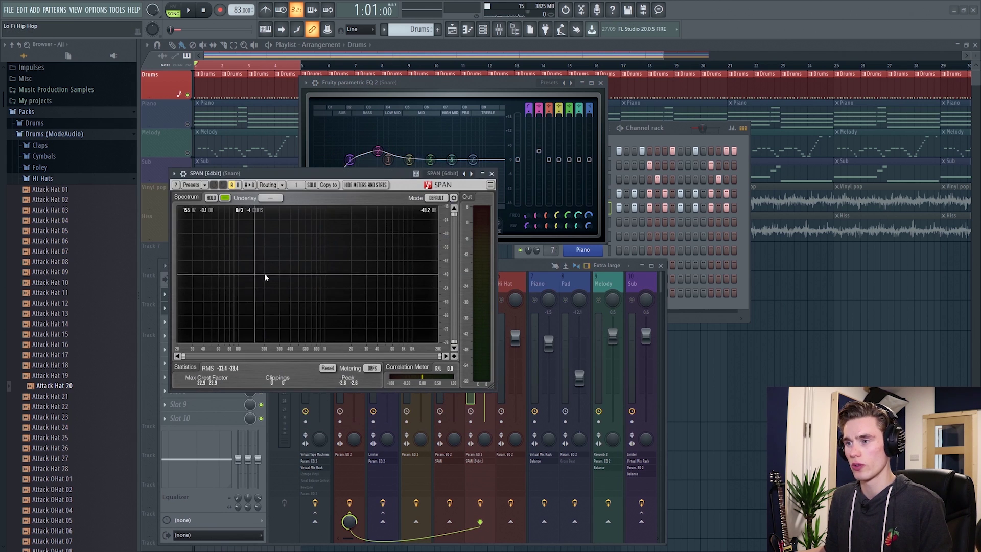
key("space")
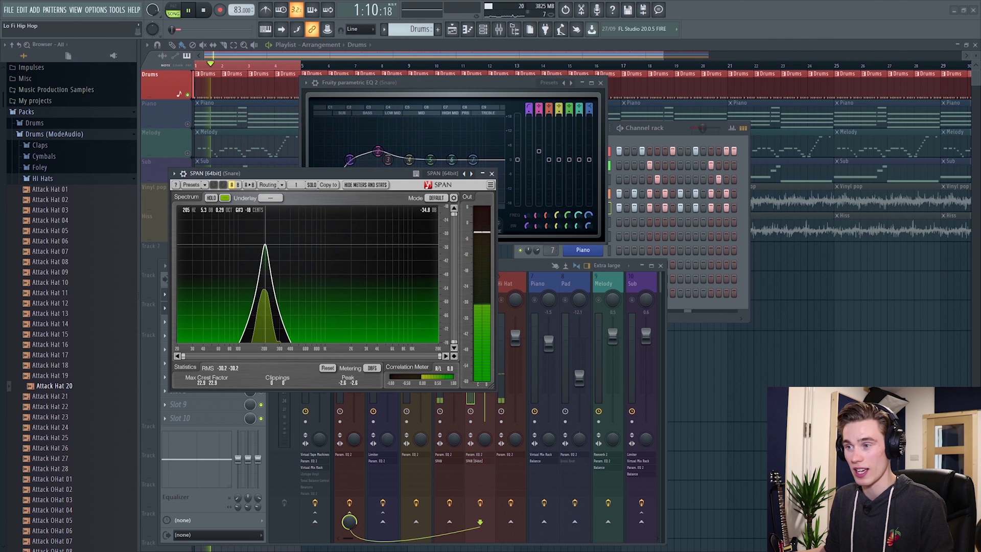
key("space")
left_click_drag(378, 153, 377, 153)
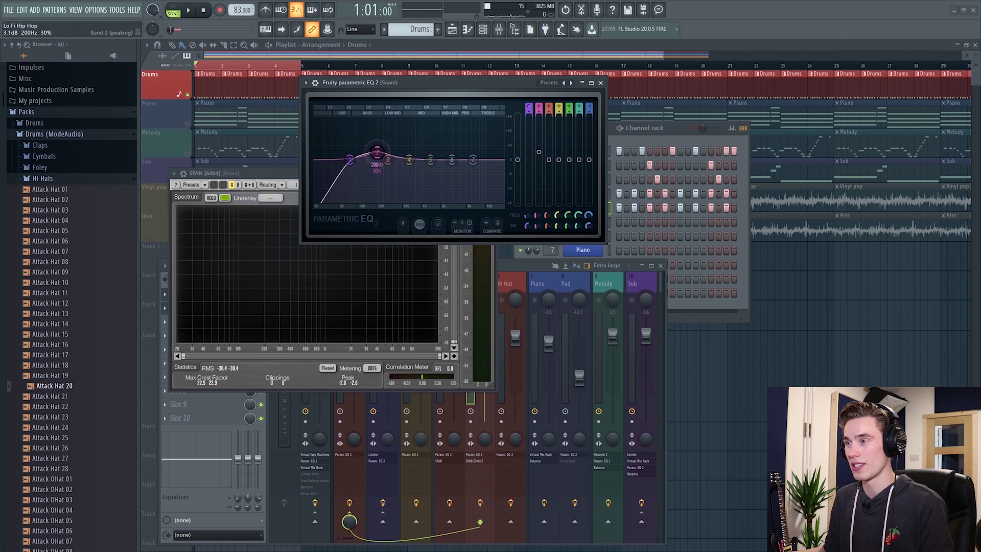
key("Escape")
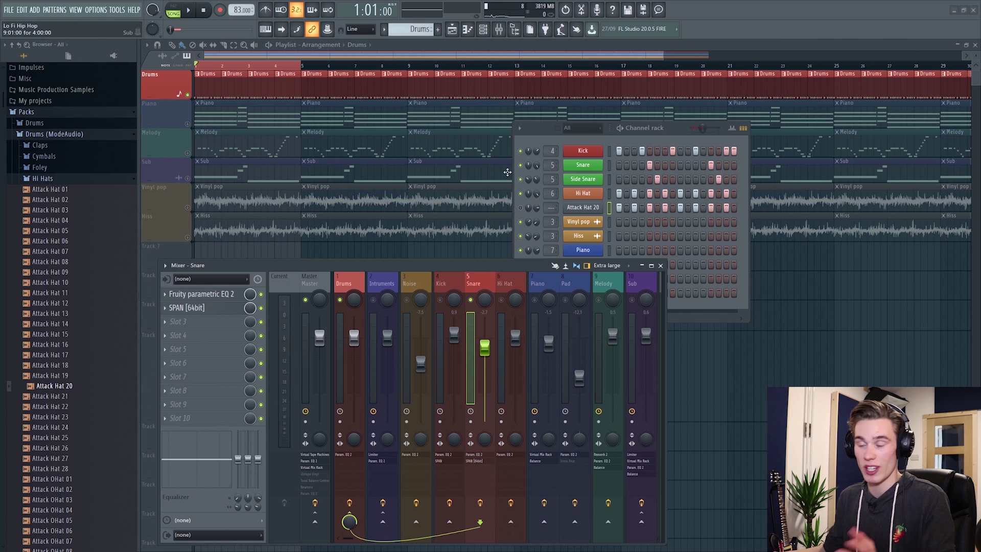
- Solo the Hi Hat track, open its Fruity parametric EQ 2 and audition the hat with the high-pass lowered into the bass range
left_click(502, 303)
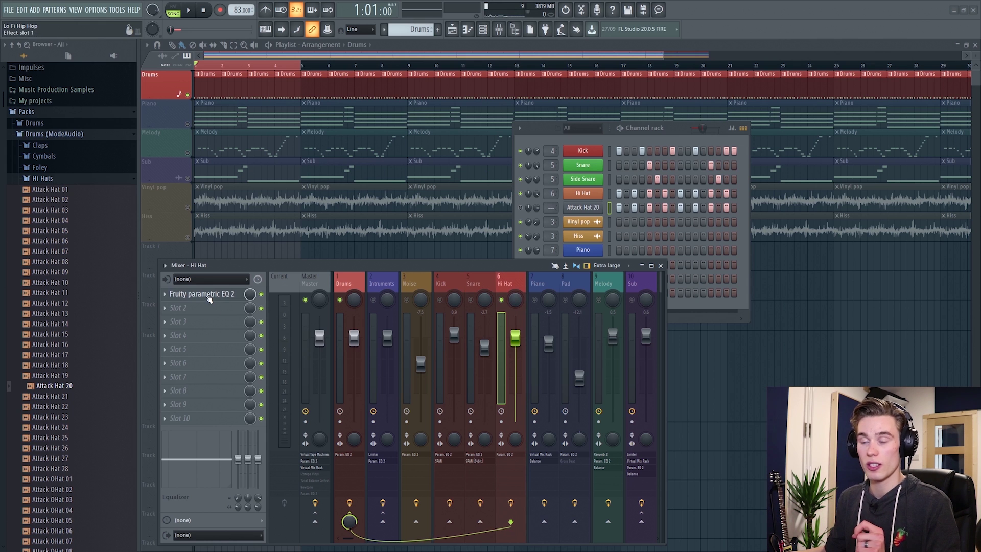
left_click(202, 294)
left_click_drag(154, 39, 221, 79)
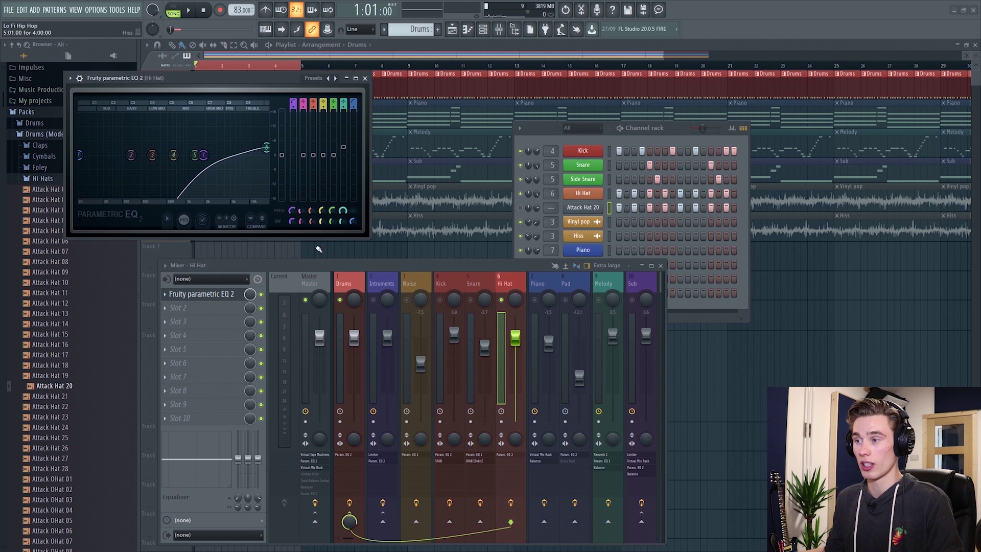
key("space")
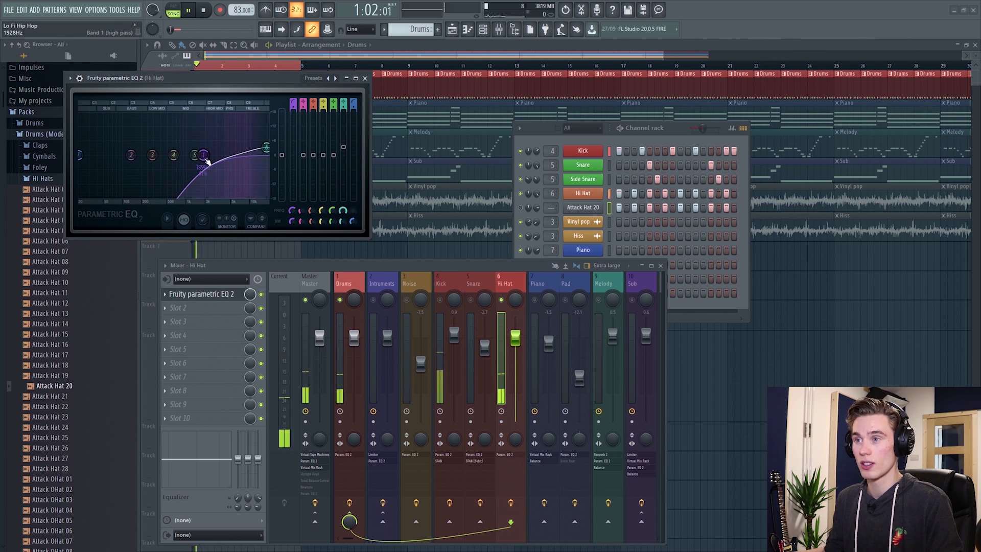
left_click_drag(206, 160, 89, 155)
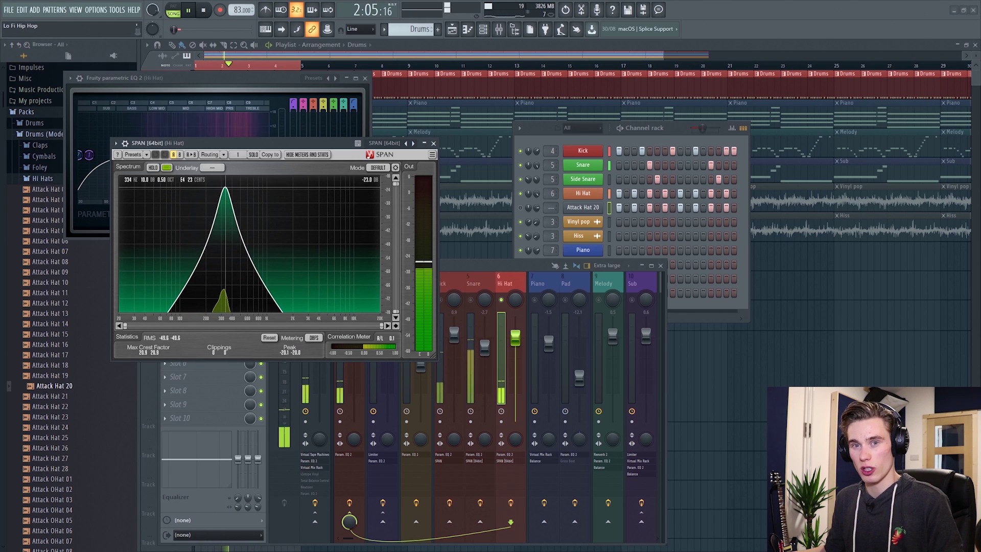
- Close the Hi Hat's SPAN analyzer, raise its EQ high-pass to about 900 Hz and play back the drums
key("space")
left_click(434, 143)
left_click_drag(89, 155, 187, 158)
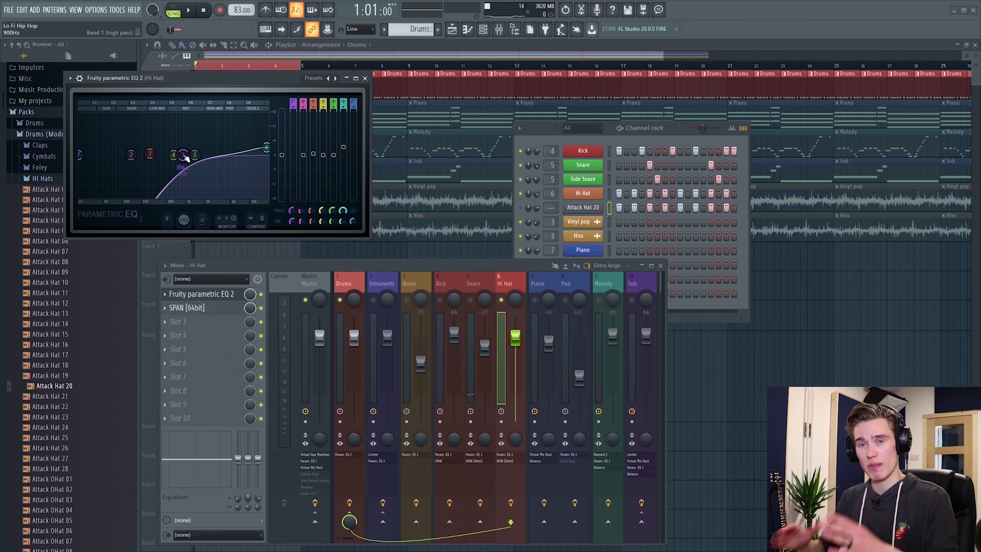
left_click_drag(230, 77, 183, 110)
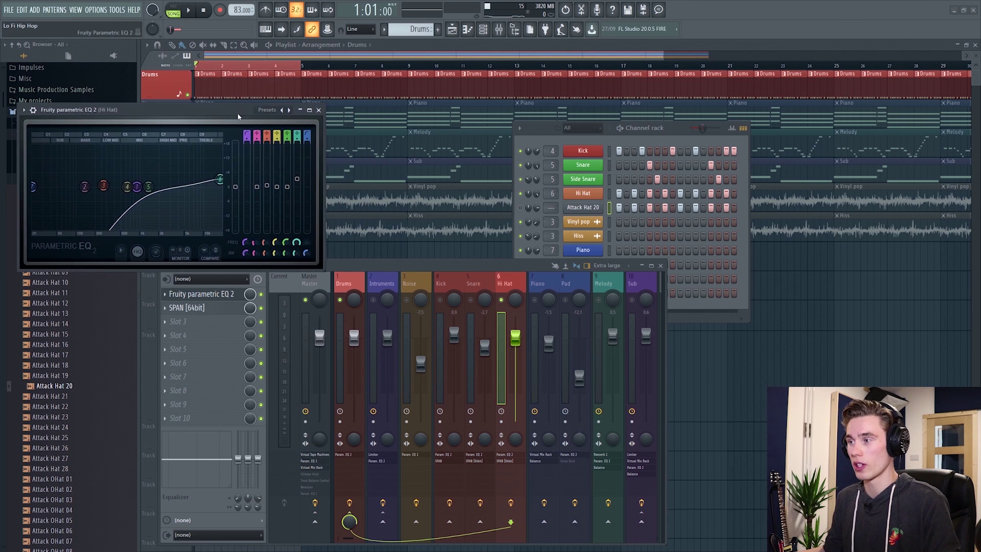
key("space")
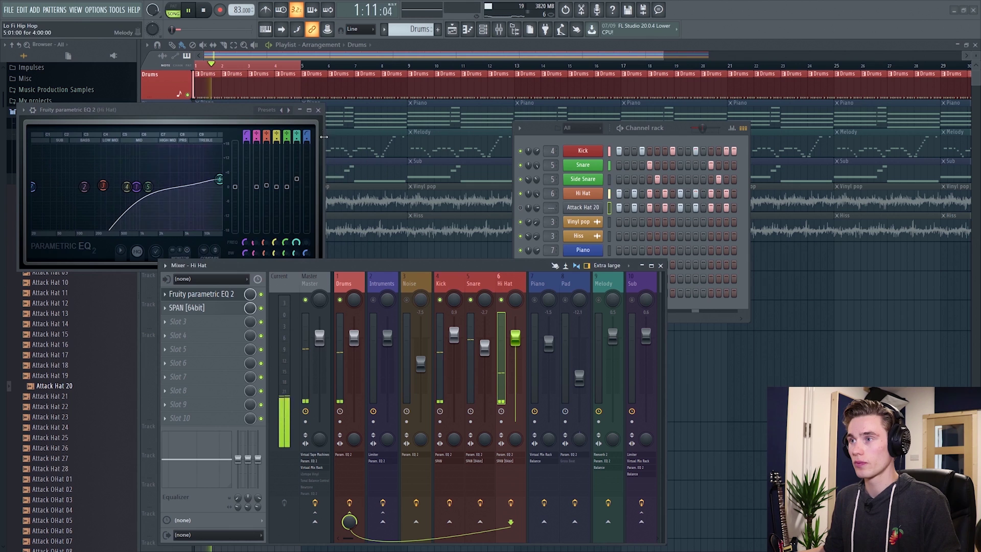
left_click(180, 238)
key("space")
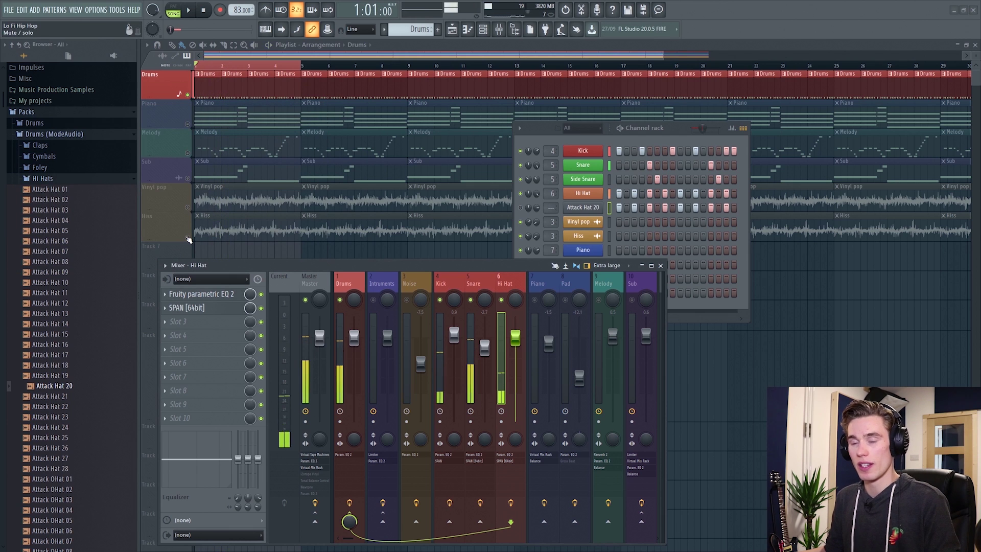
- Unmute the Hiss and Vinyl pop playlist tracks and the Noise mixer track, and play them with the drums
left_click(188, 237)
left_click(188, 208)
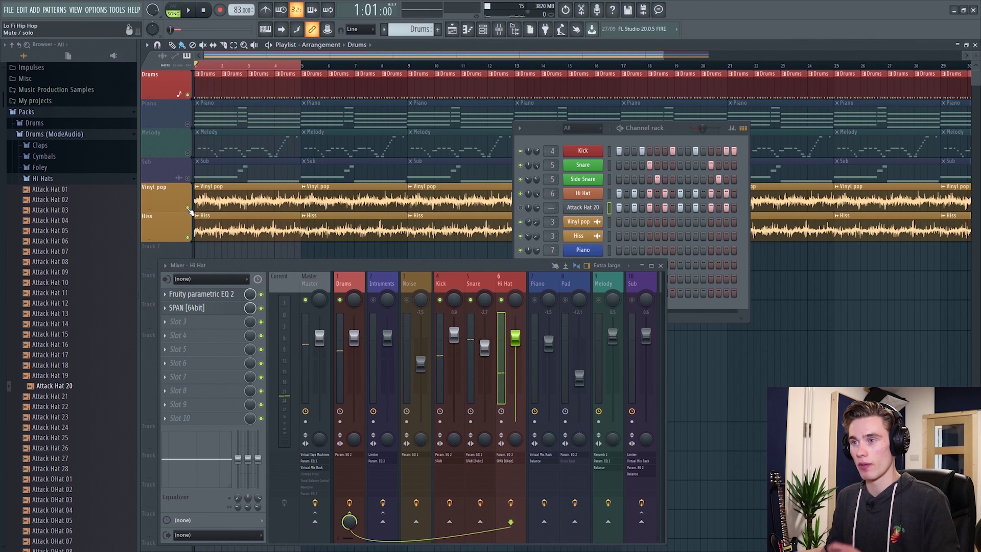
left_click(407, 300)
key("space")
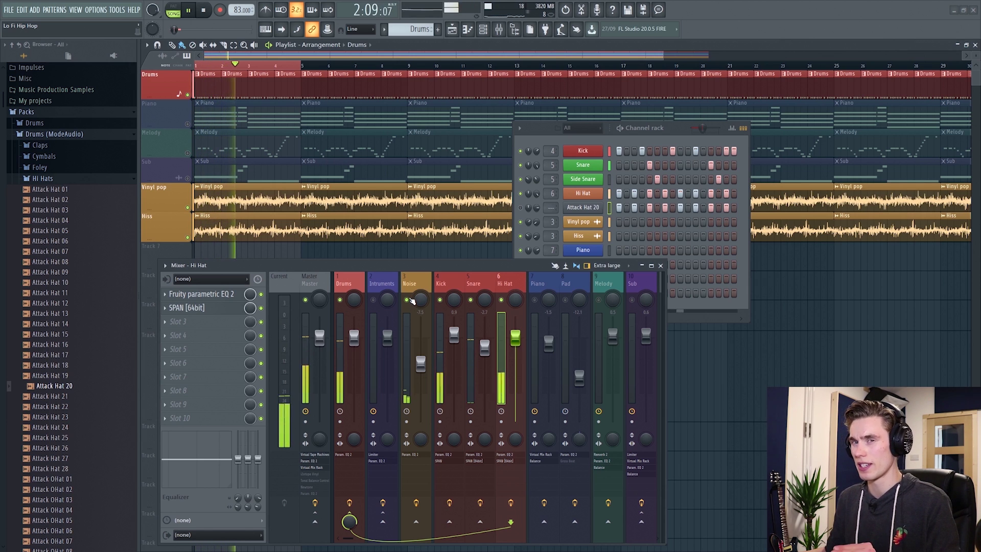
key("space")
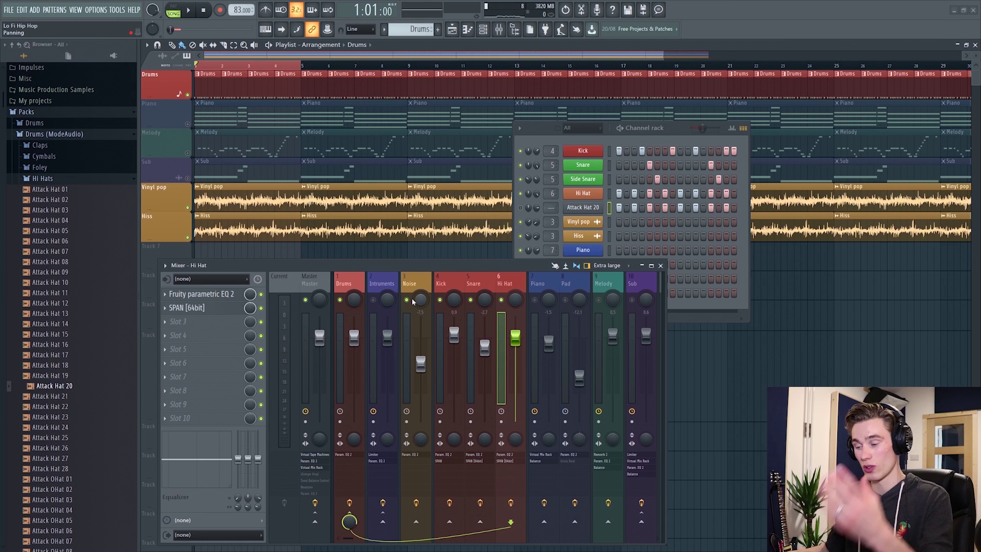
- Select the Kick mixer track, unmute Sub, and mute Snare and Hi Hat in the mixer
left_click(452, 289)
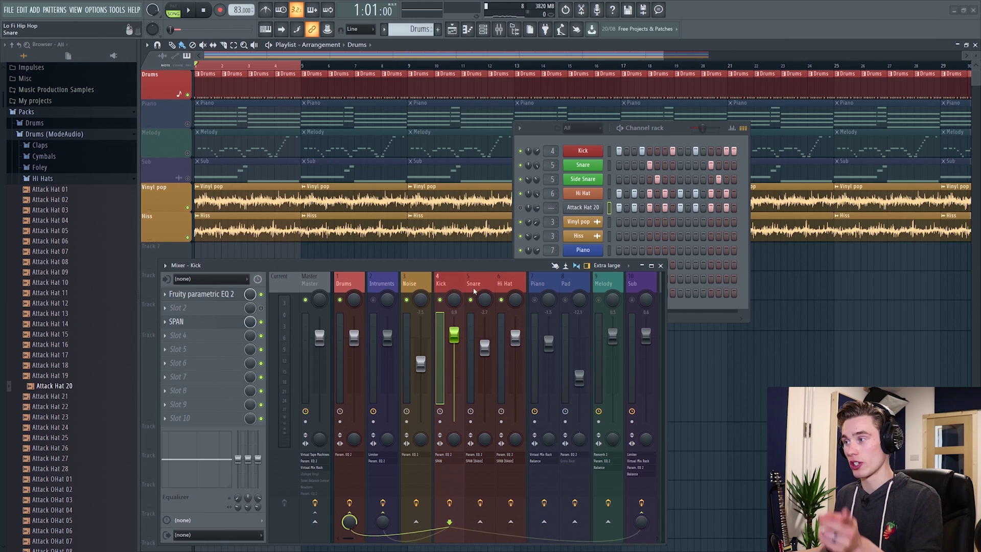
left_click(632, 302)
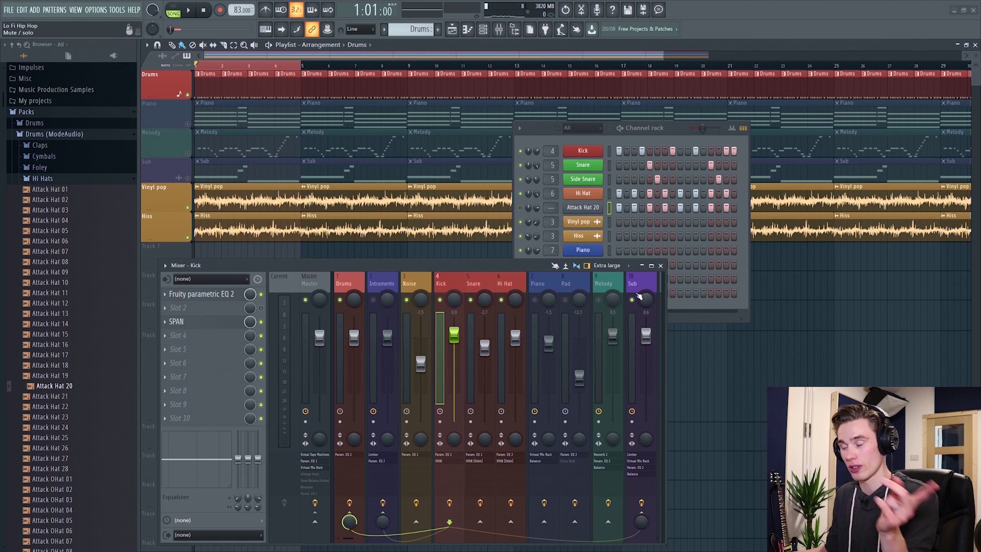
left_click(471, 299)
left_click(501, 301)
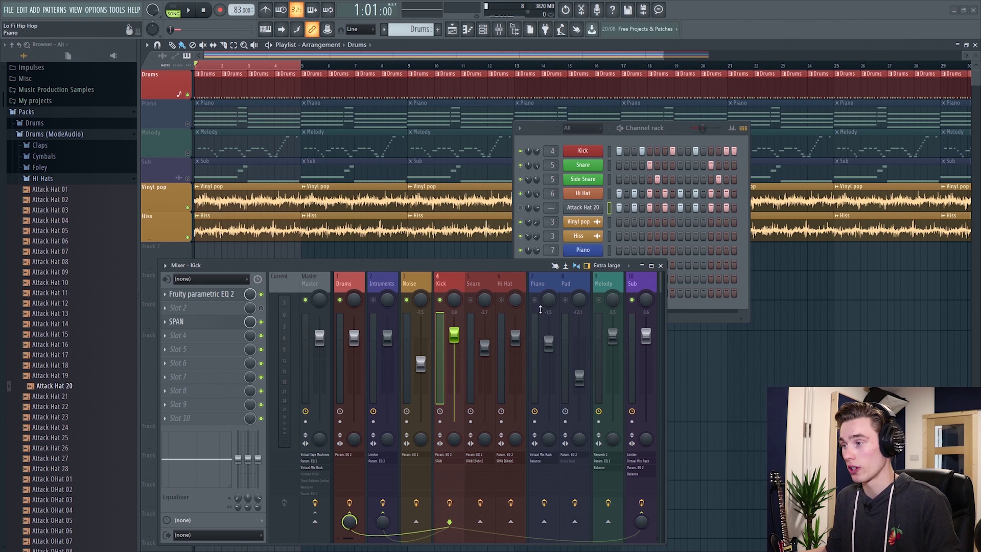
- Unmute the Sub playlist track, mute Hiss and Vinyl pop, and play the kick and sub together
left_click(188, 178)
key("space")
left_click(187, 237)
left_click(188, 207)
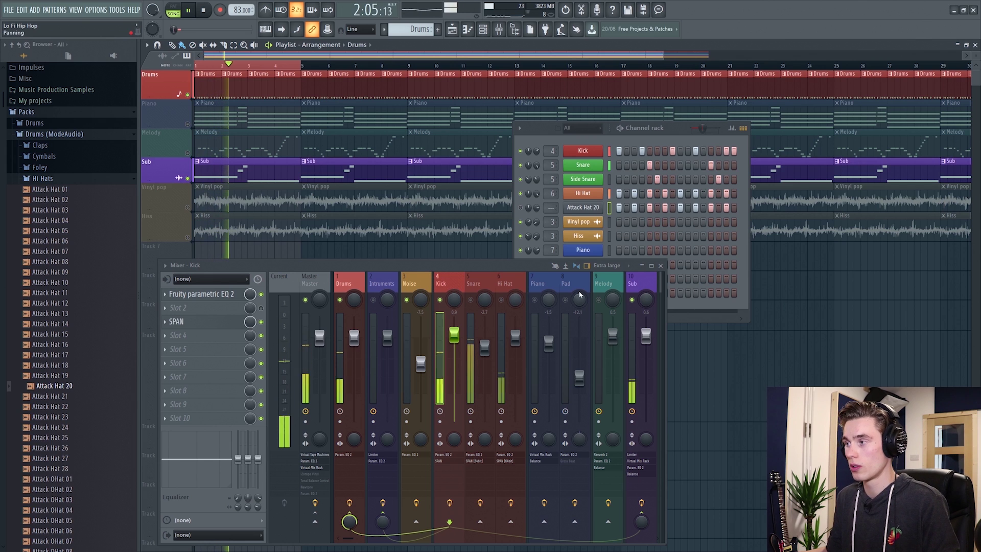
key("space")
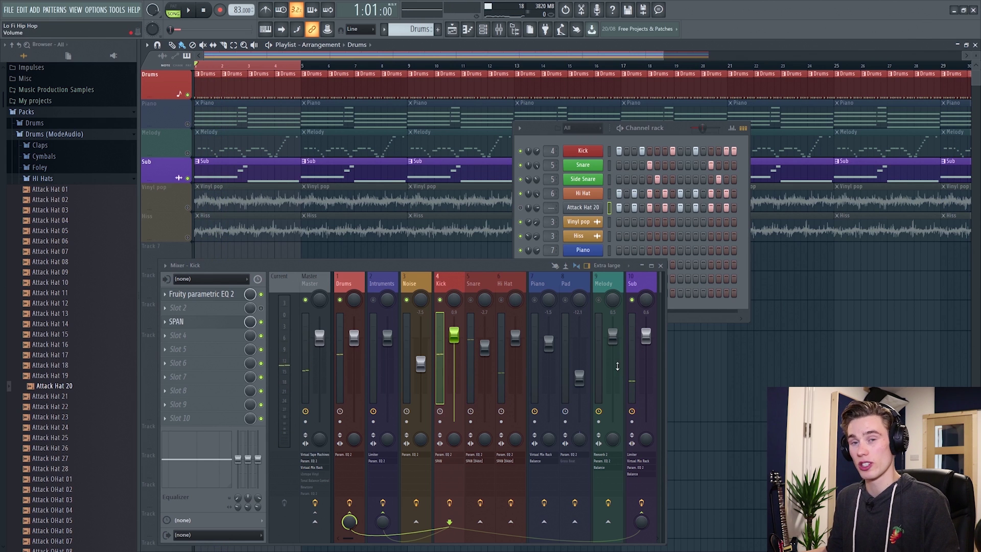
- Open the Sub track's Fruity Limiter and play the beat to examine how the sub ducks under the kick's sidechain
left_click(645, 284)
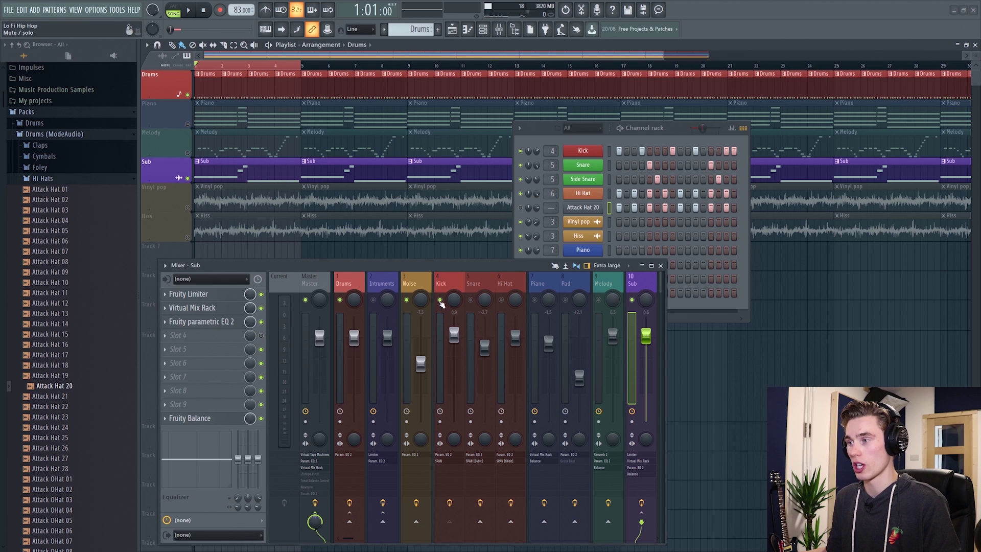
left_click(226, 299)
left_click_drag(618, 238, 604, 92)
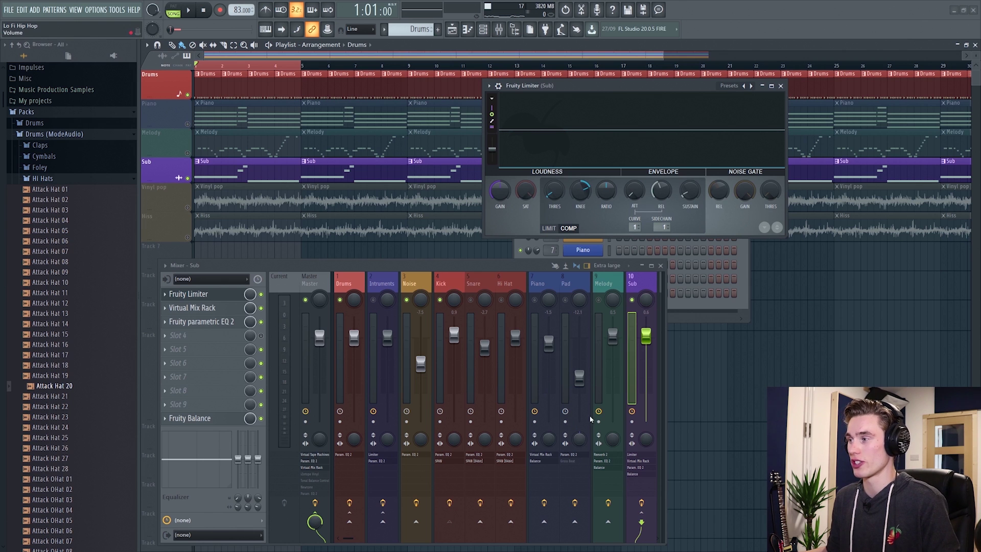
left_click(464, 295)
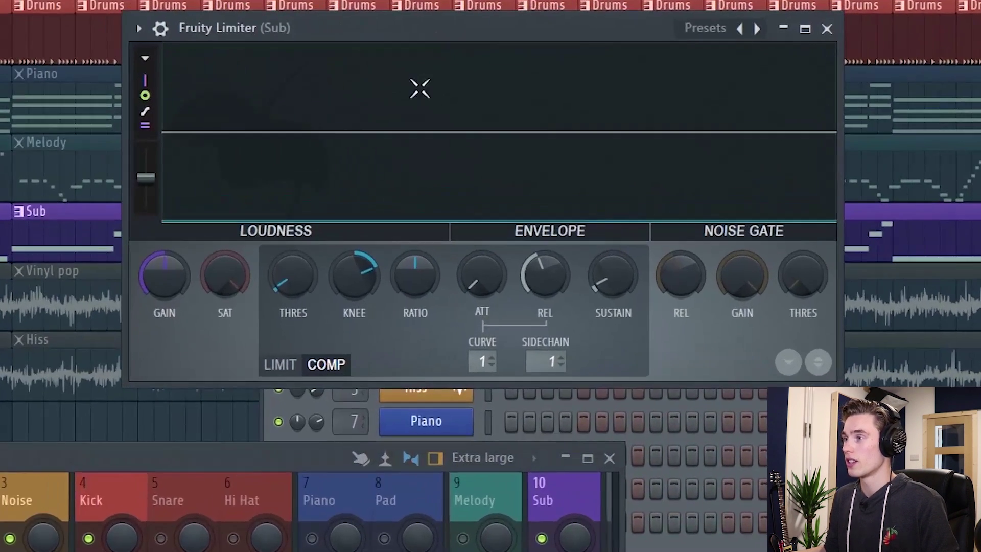
key("space")
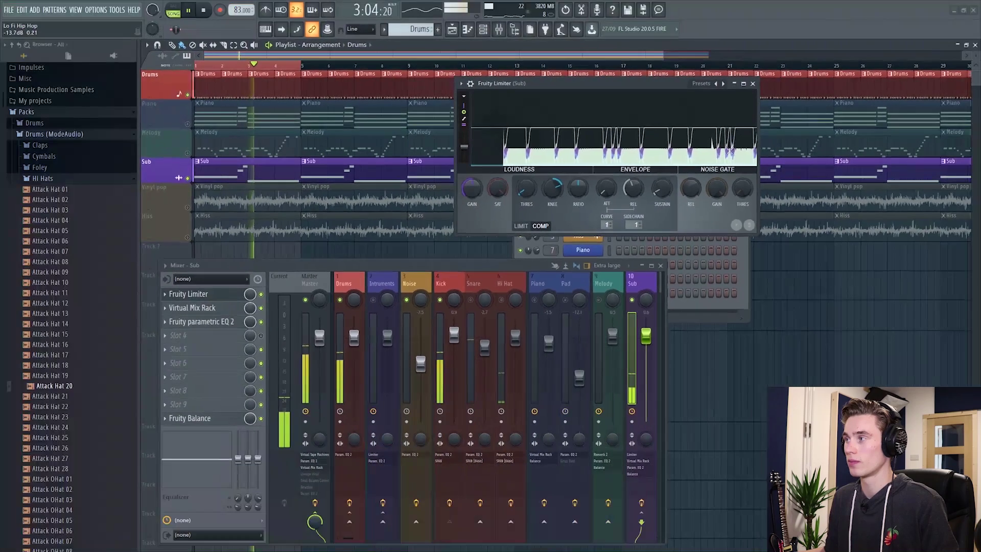
left_click(753, 84)
key("space")
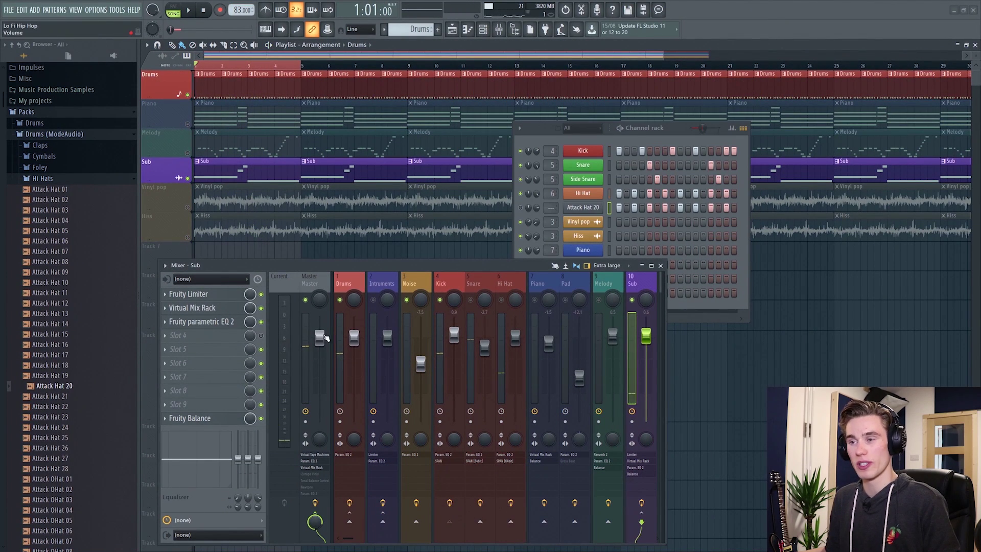
- Open Virtual Mix Rack on the Sub track and position its window to inspect the Trimmer, FG-N and New York modules
left_click(219, 308)
left_click_drag(520, 168, 356, 101)
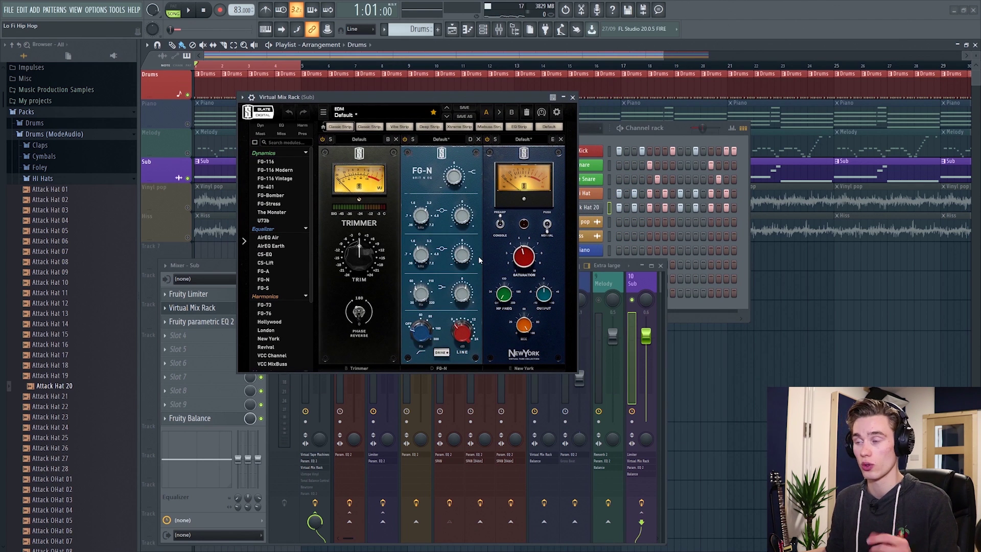
left_click_drag(463, 97, 433, 79)
mouse_move(491, 235)
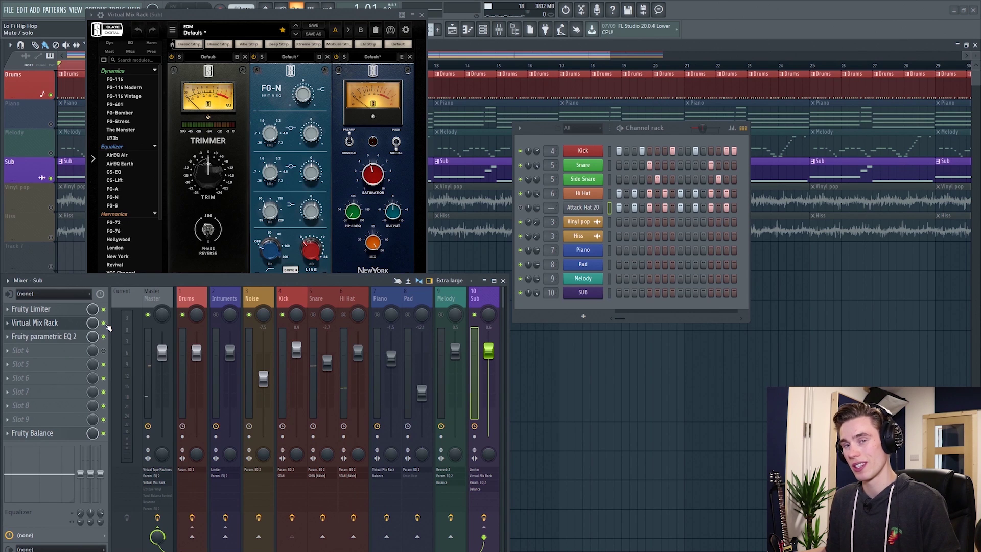
- Play the beat while switching the Sub track's Virtual Mix Rack off and on, leave it bypassed and close its window
key("space")
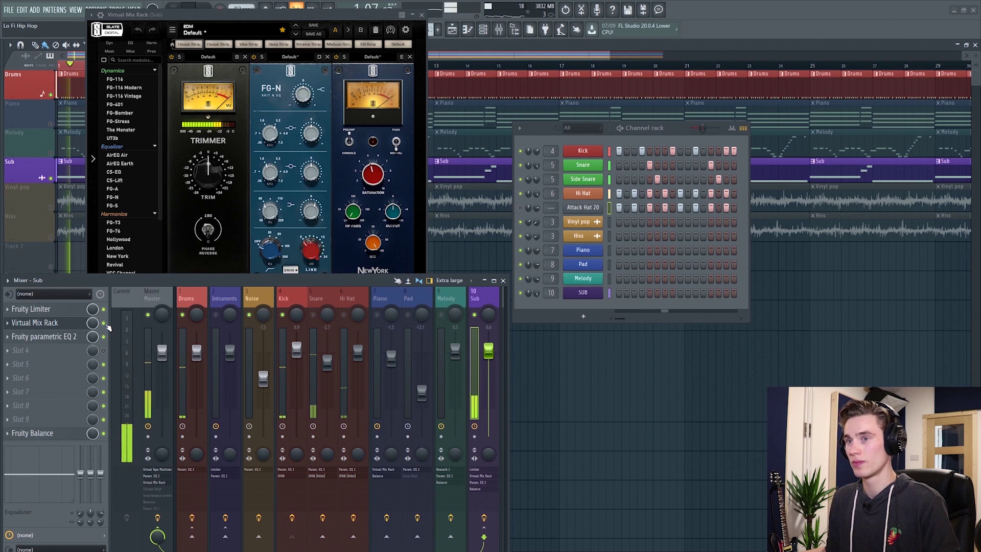
left_click(104, 323)
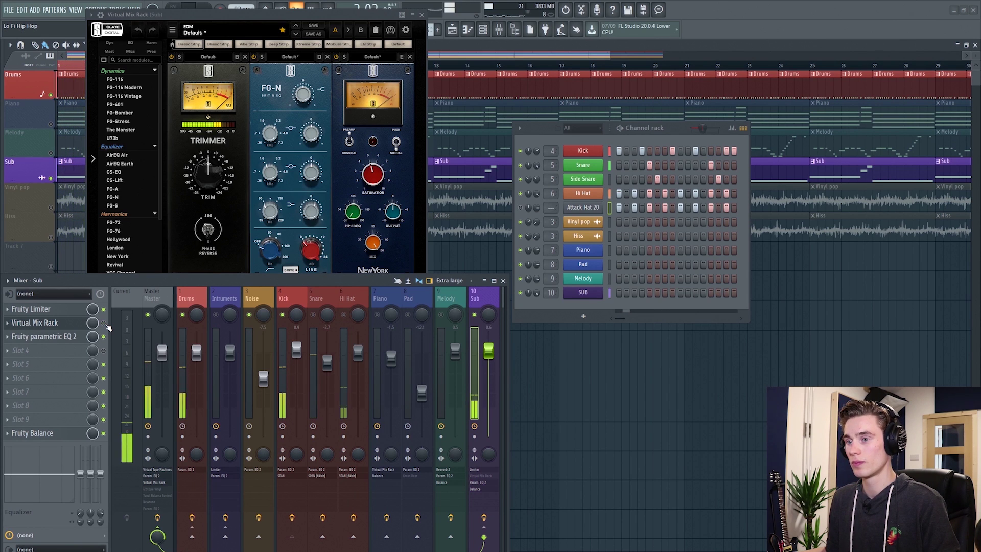
left_click(104, 323)
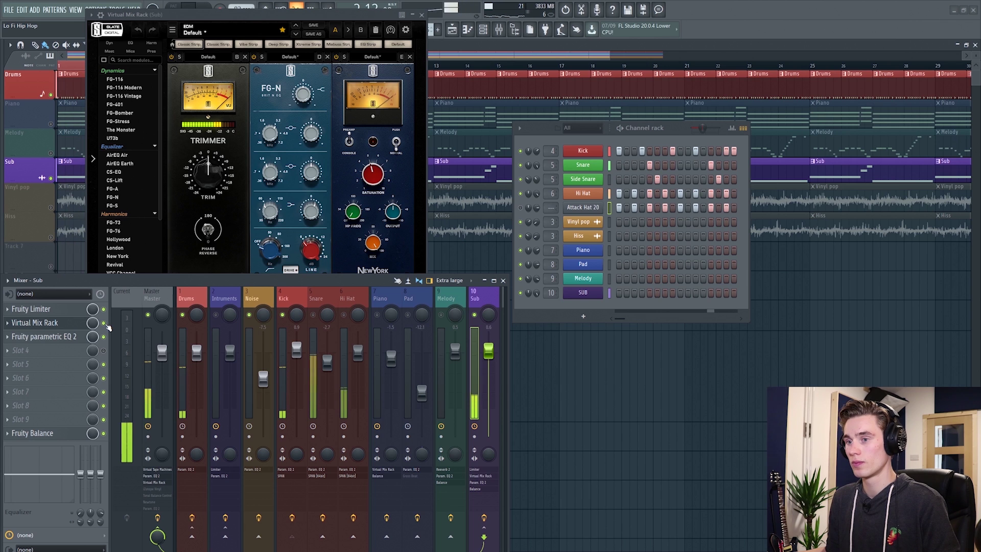
left_click(105, 323)
key("space")
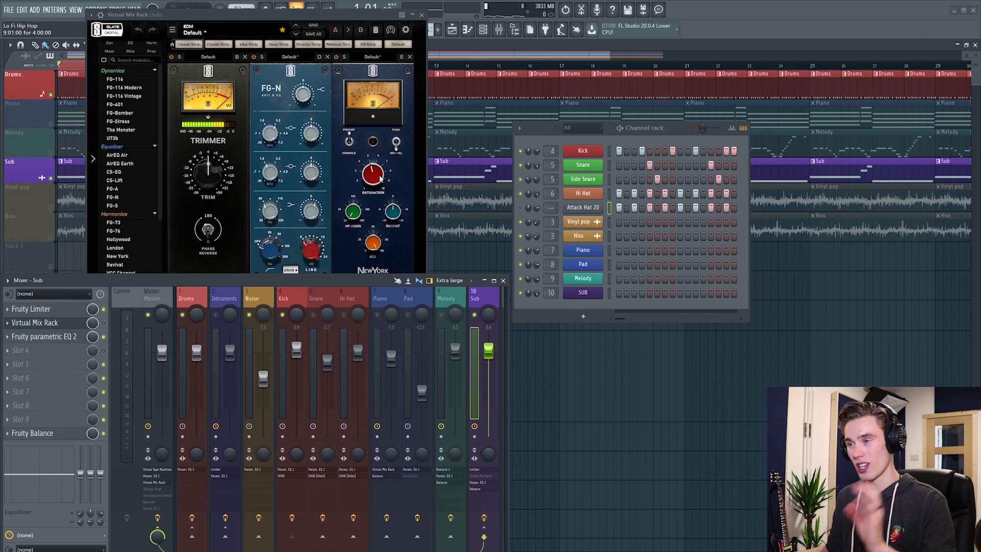
left_click(422, 15)
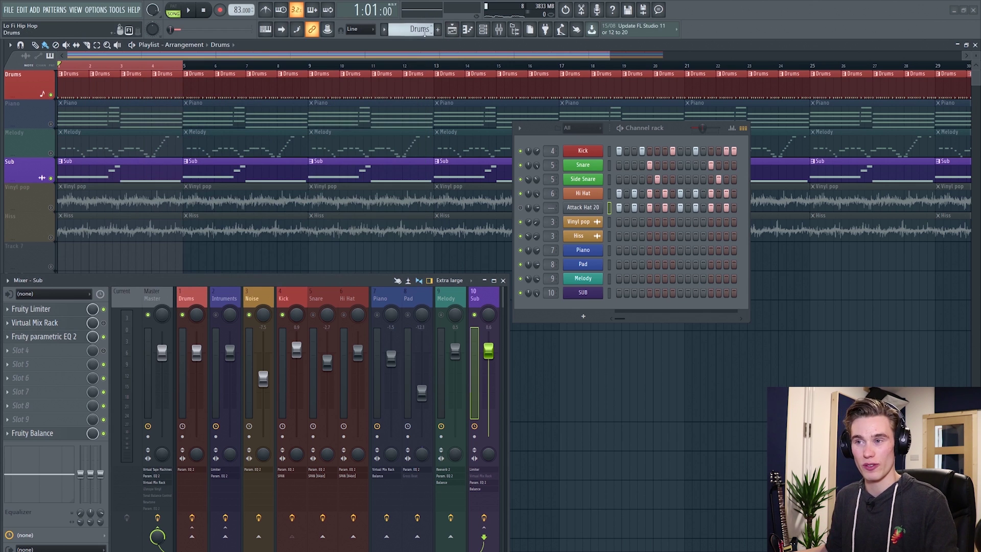
- Open Fruity parametric EQ 2 on the Sub track to examine its low-end curve, and close it
left_click(44, 337)
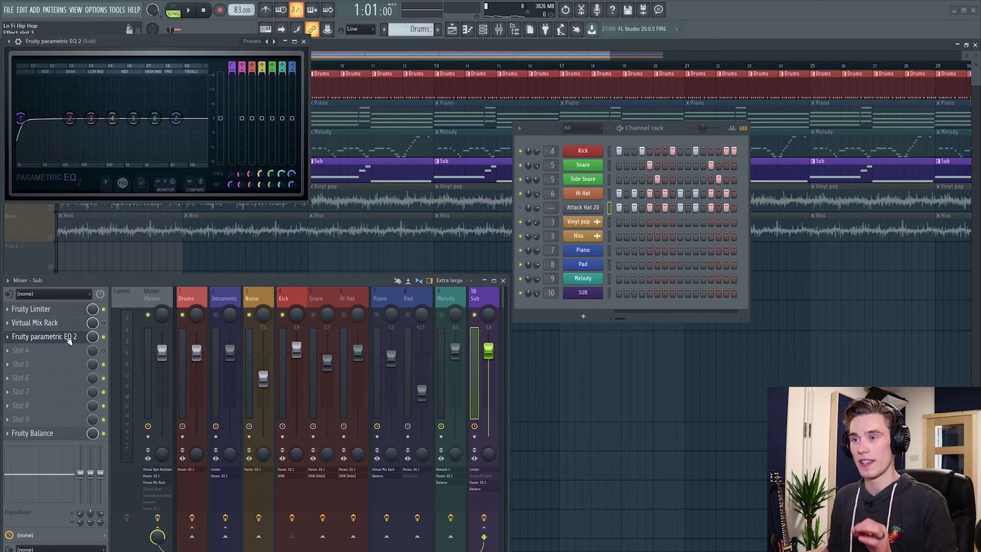
left_click_drag(131, 44, 195, 62)
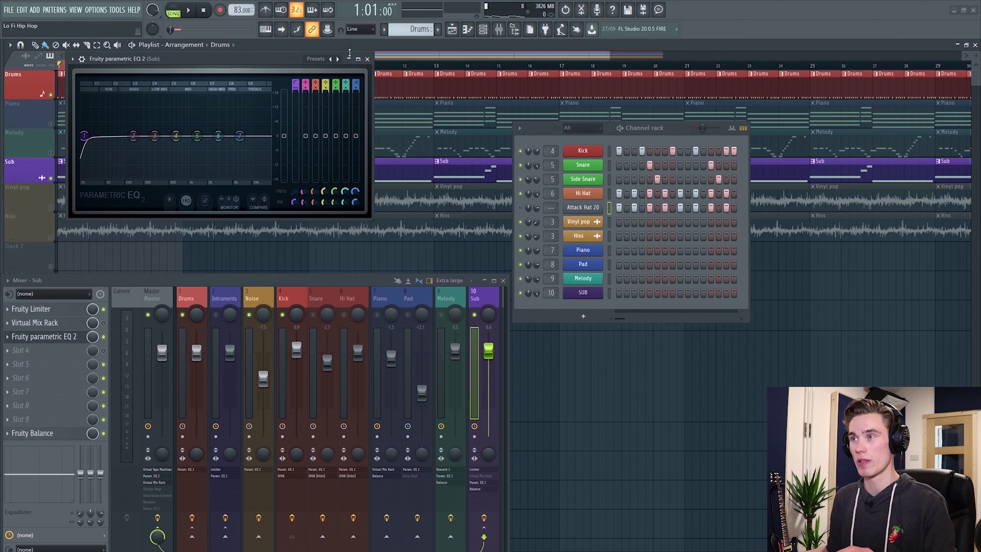
left_click(367, 58)
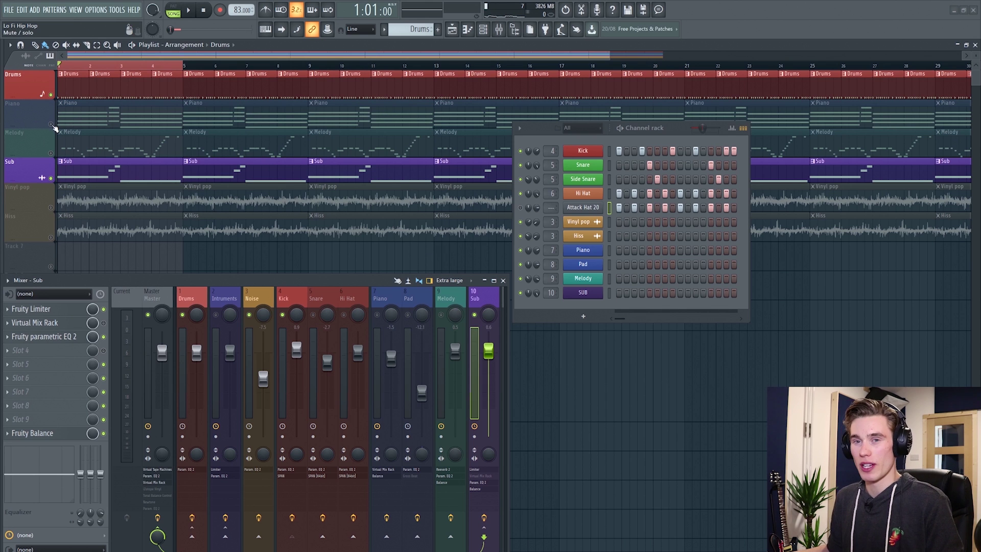
- Solo the Piano playlist track and play it with the Intruments mixer track selected
right_click(51, 124)
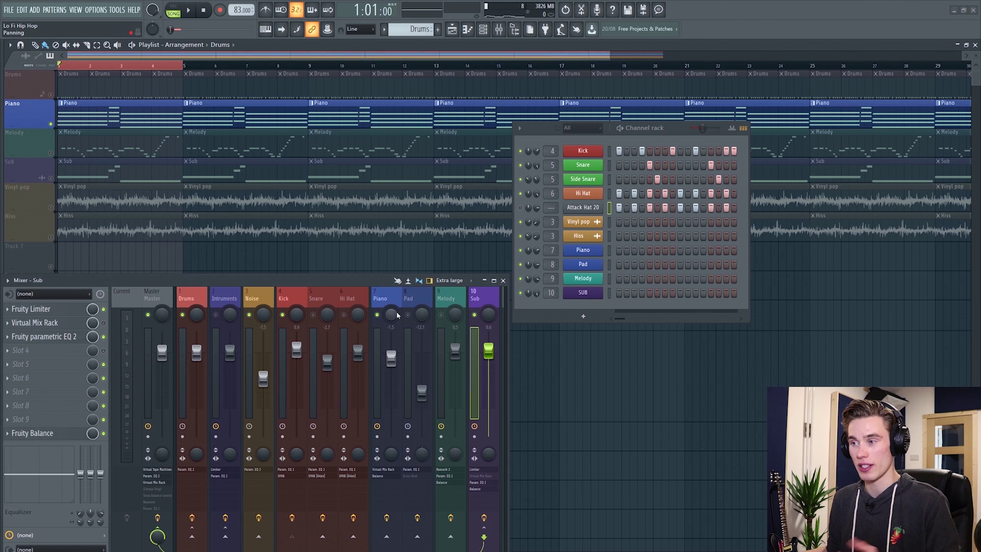
left_click(230, 314)
key("space")
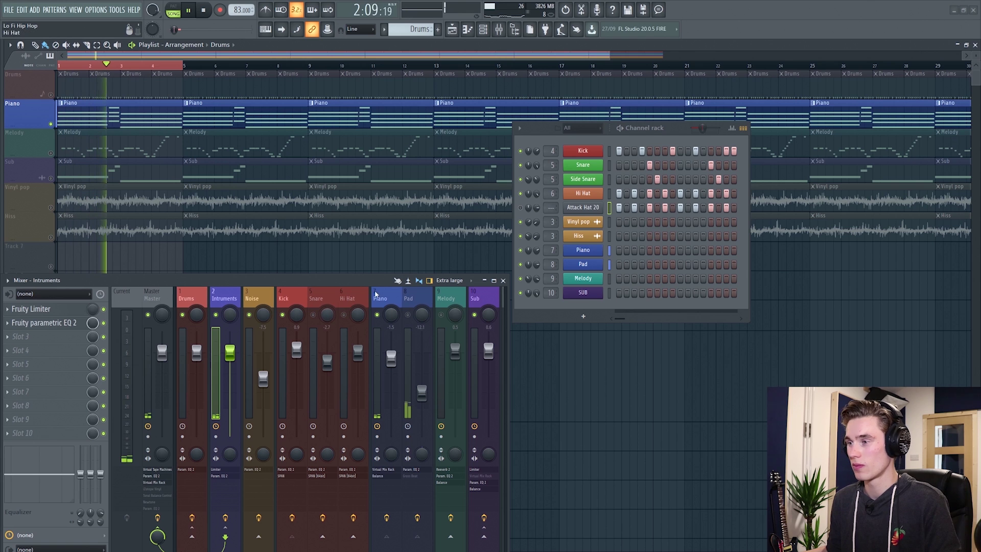
key("space")
- Solo the Pad mixer track and play it alone, and unmute the Piano mixer track to hear both layers together
right_click(409, 316)
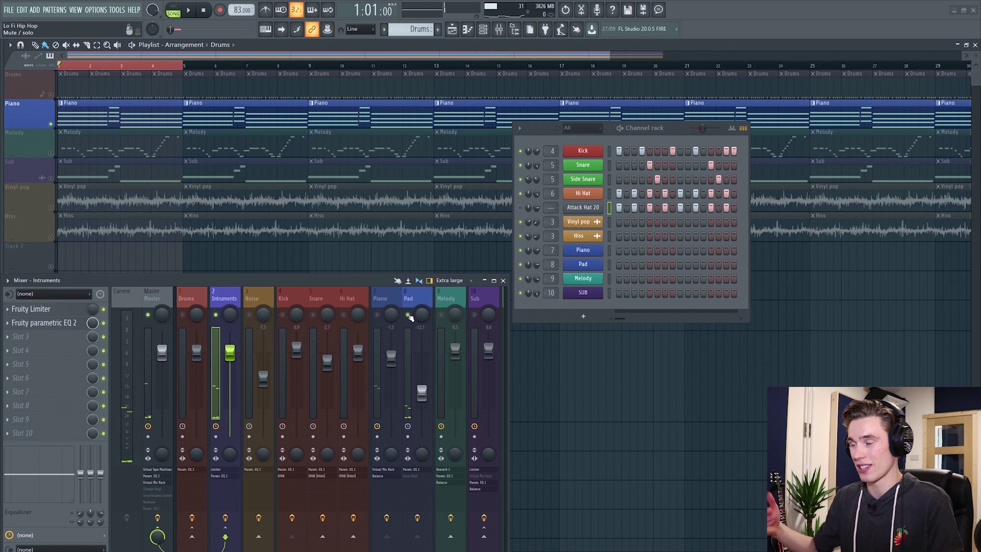
key("space")
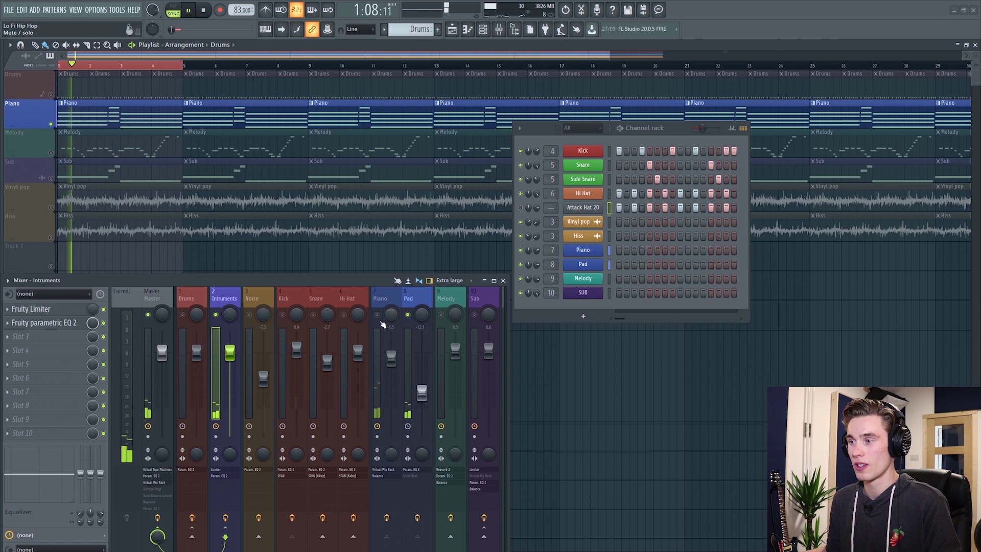
key("space")
left_click(378, 316)
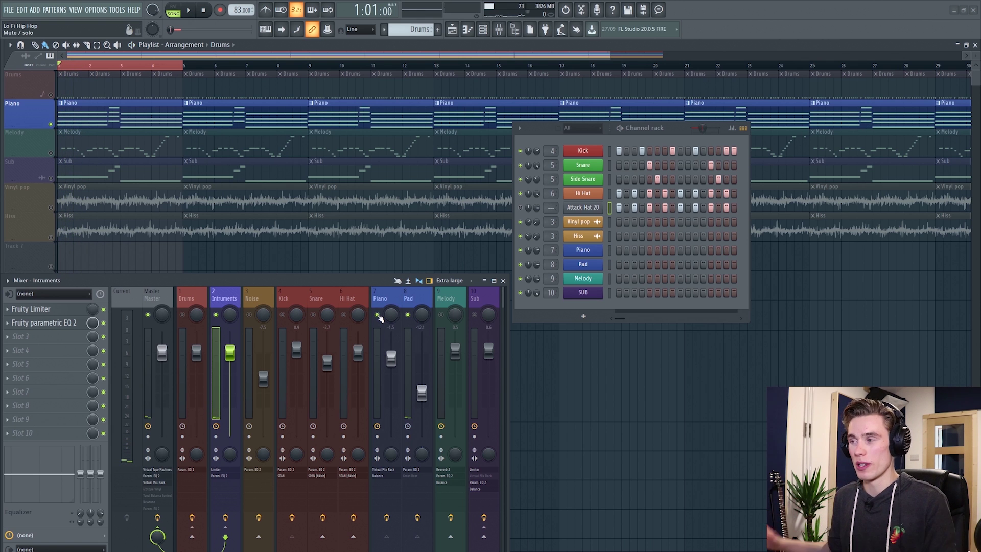
key("space")
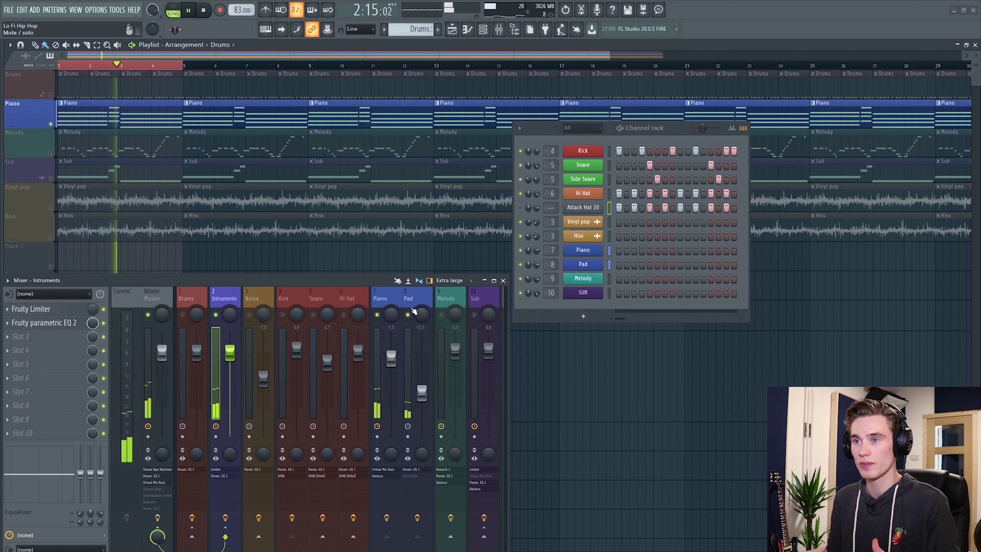
key("space")
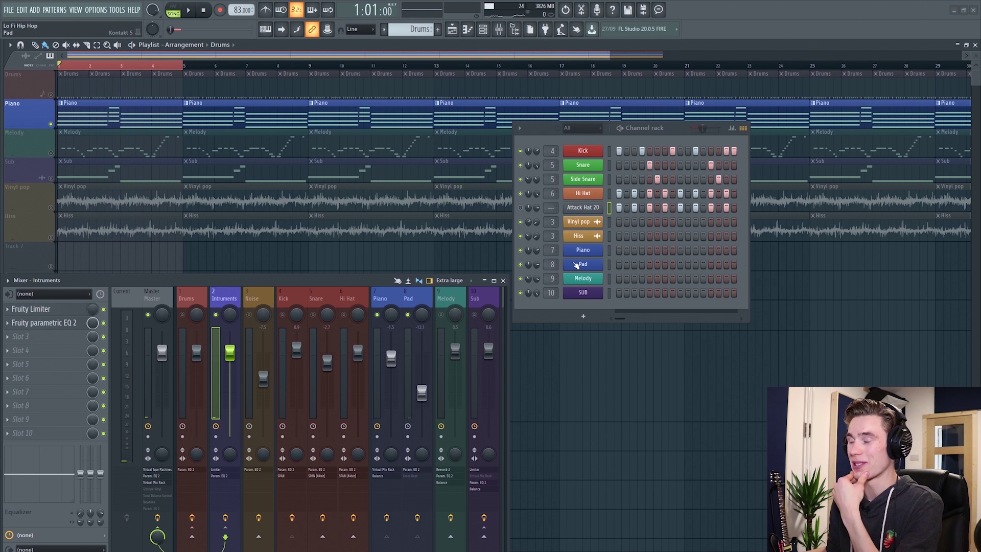
- Open the Piano channel's Addictive Keys and view the Studio Grand Aged Strings preset on its Explore page
left_click(584, 250)
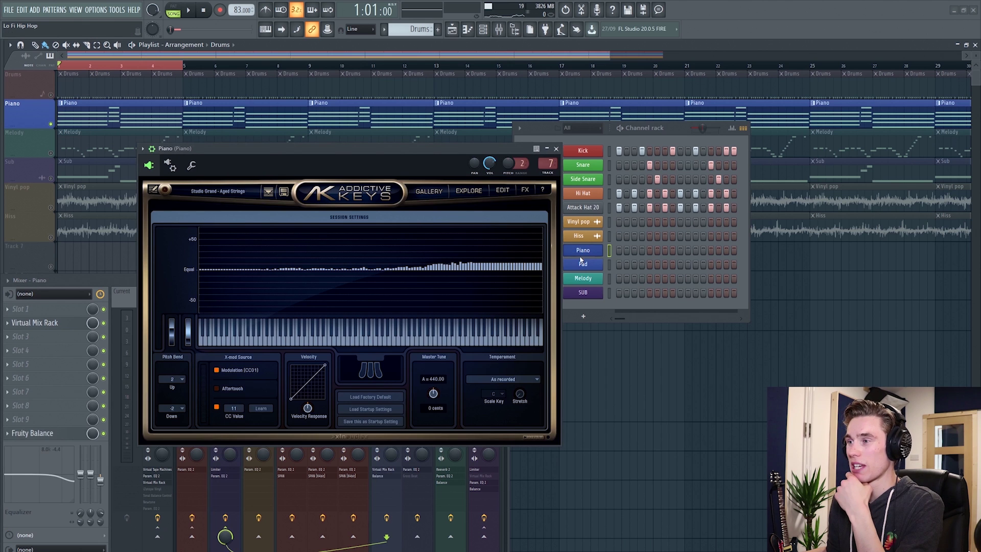
left_click_drag(378, 149, 403, 111)
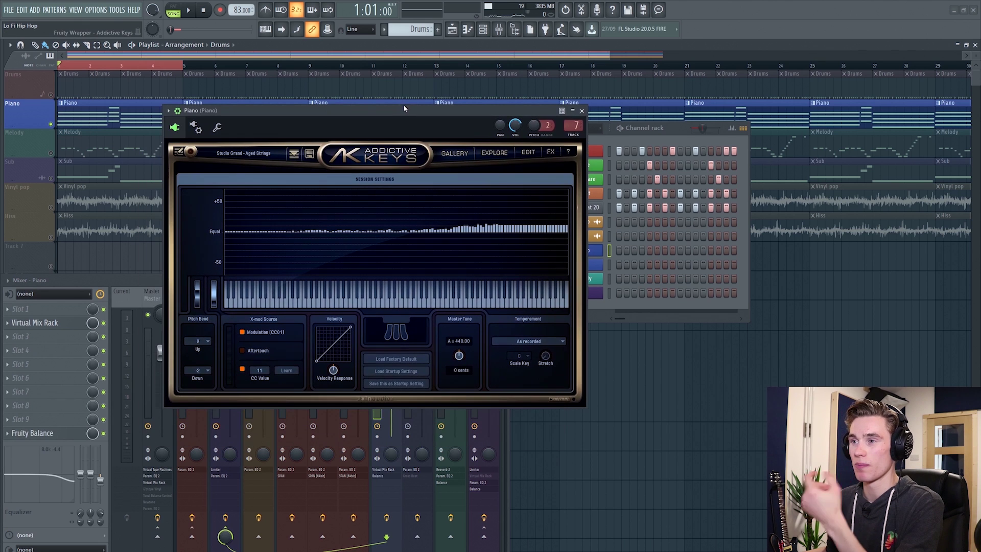
left_click(495, 153)
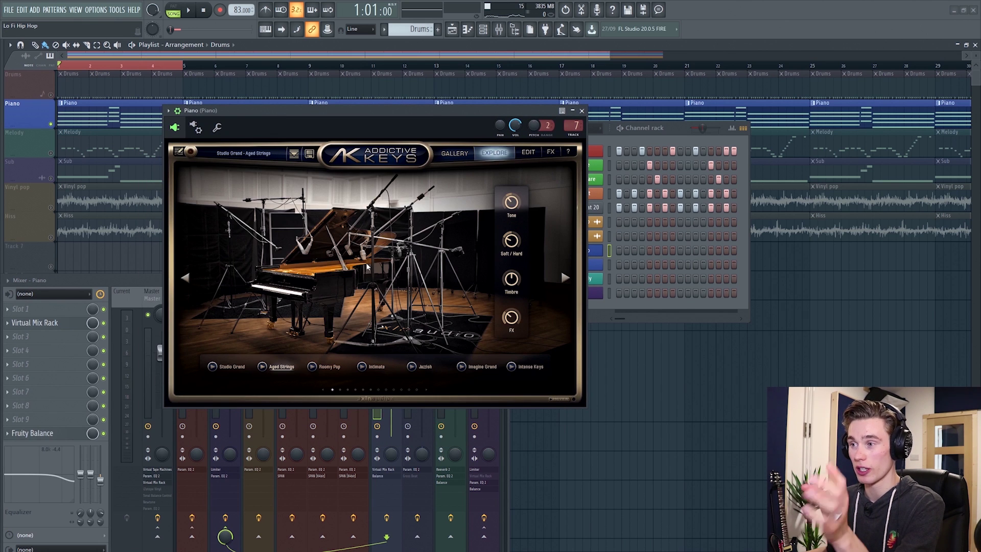
left_click_drag(352, 112, 276, 81)
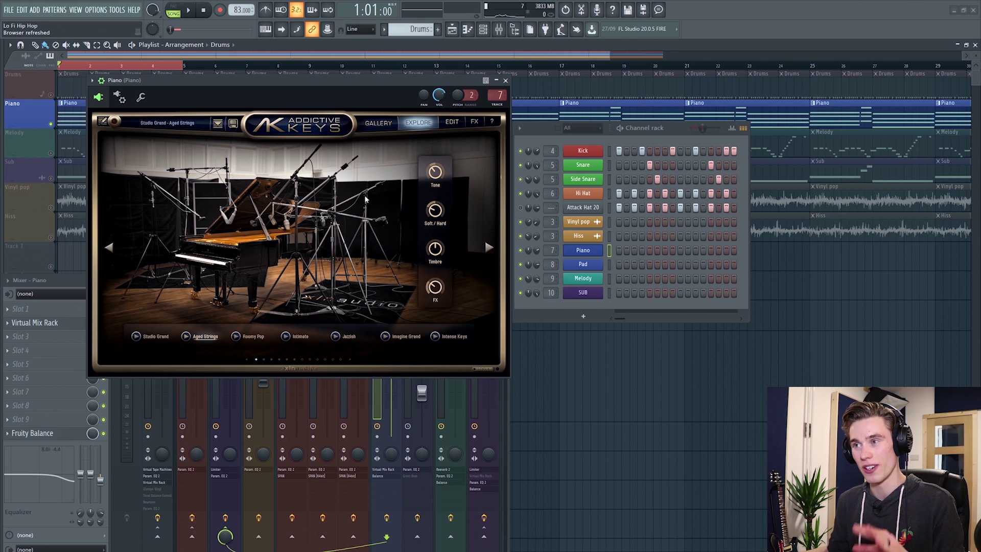
- Open the Session Settings of the Piano's Addictive Keys and reposition the window to examine the tuning graph and temperament
left_click(492, 122)
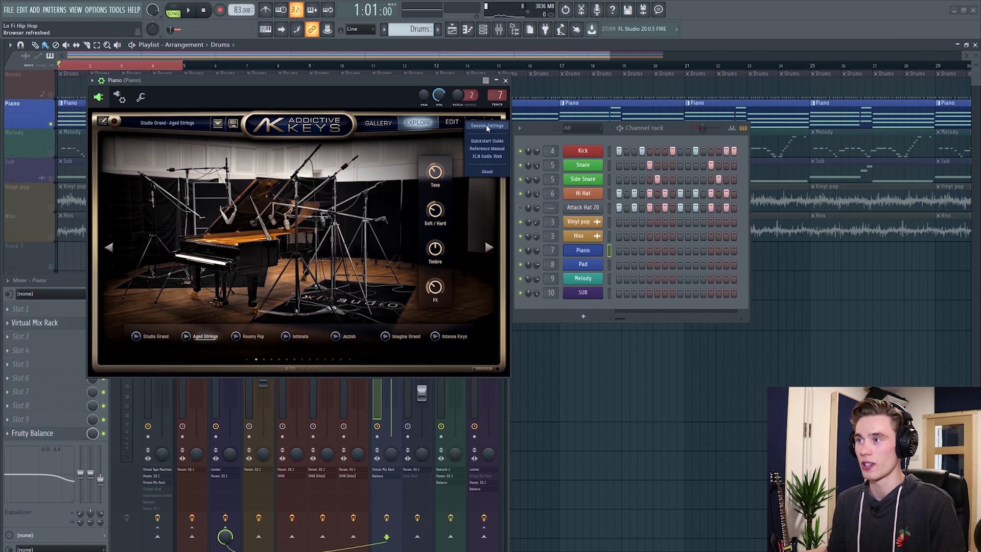
left_click(487, 127)
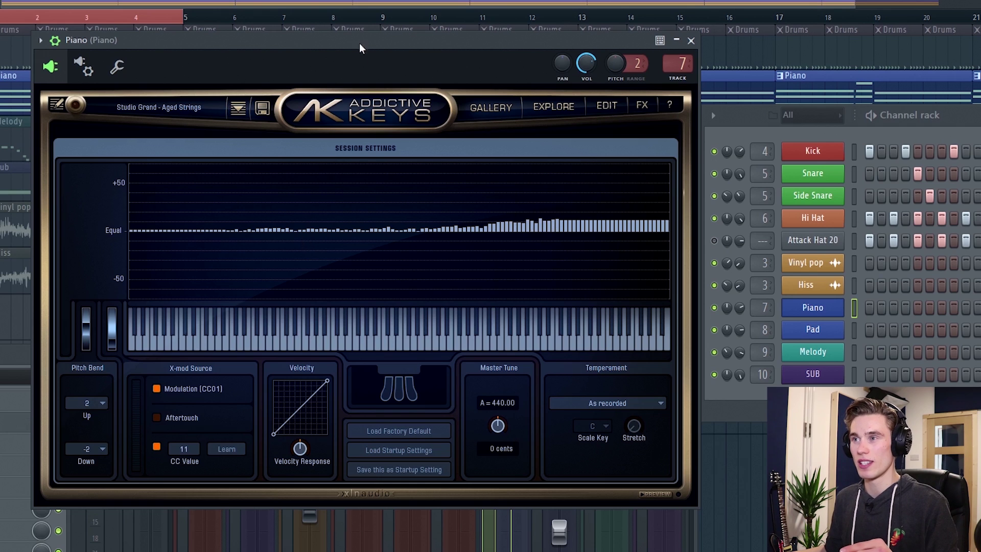
left_click_drag(369, 48, 415, 105)
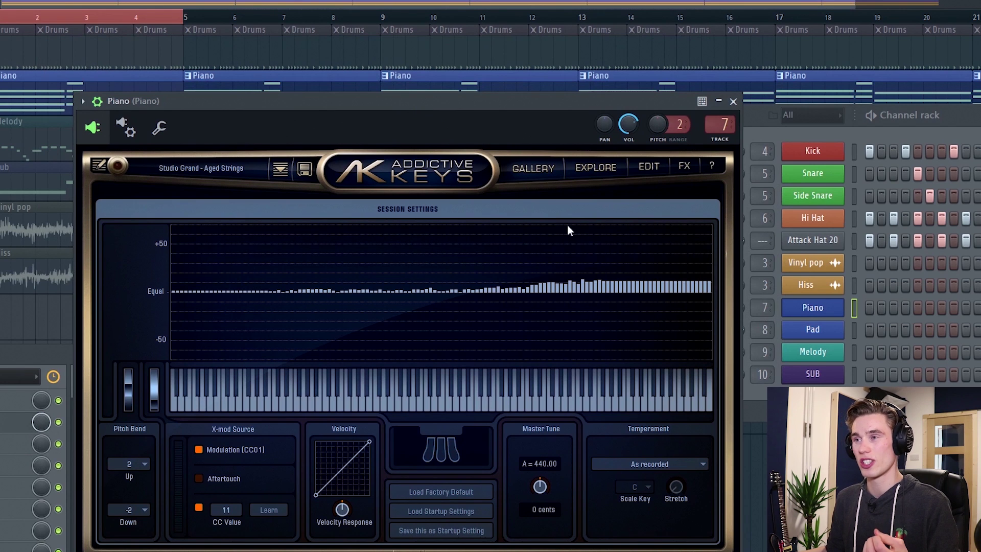
left_click_drag(498, 114, 550, 101)
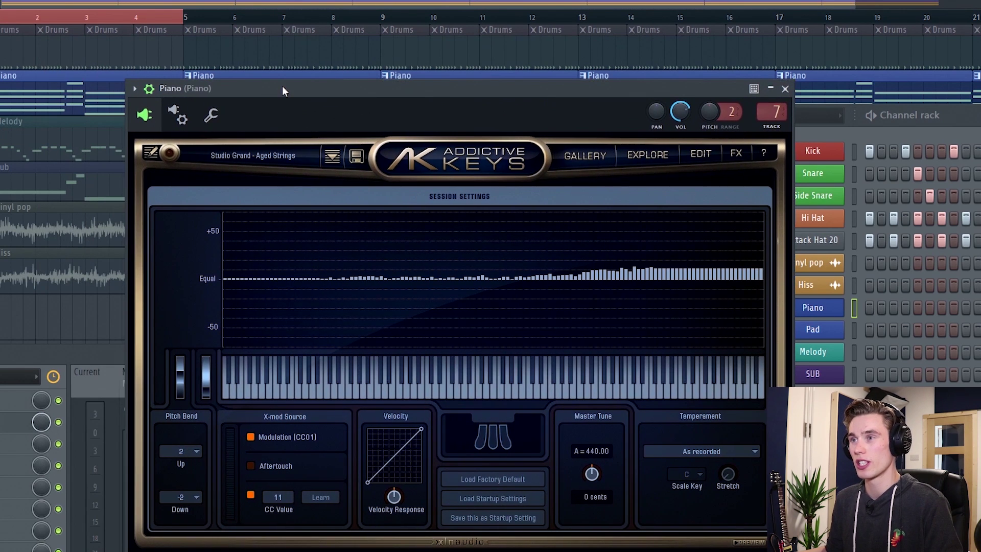
left_click_drag(283, 88, 258, 64)
- Play the piano and melody together with the Melody channel's Addictive Keys tuning graph in view
key("space")
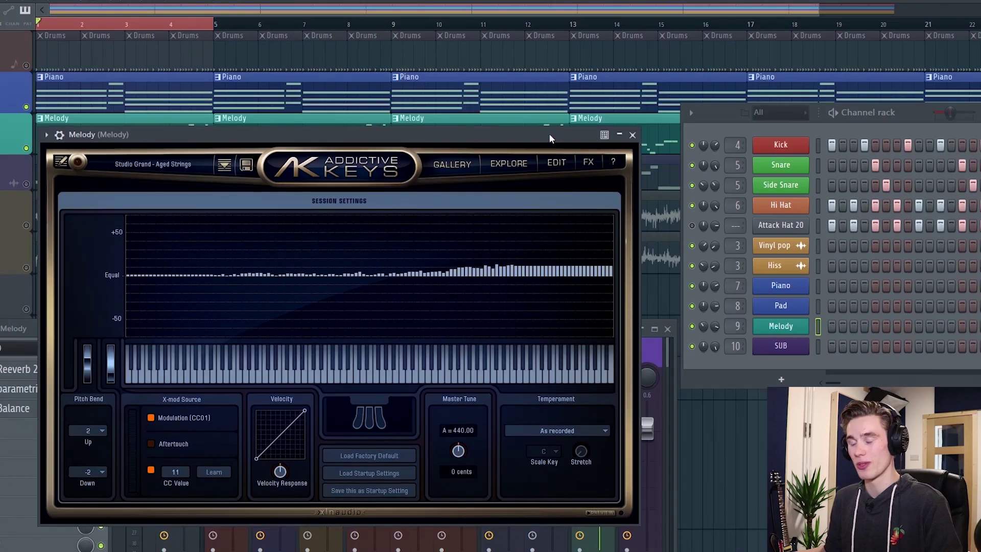
key("space")
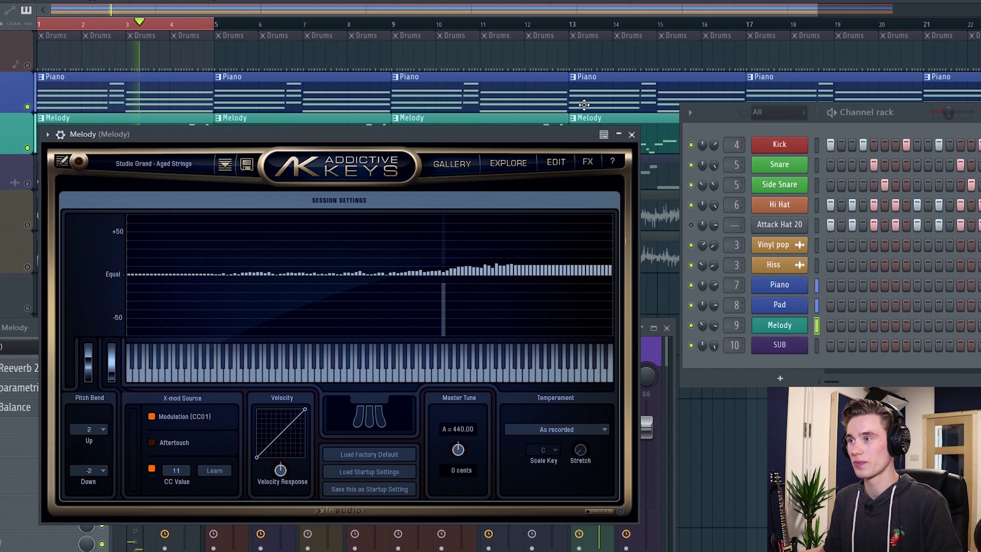
key("space")
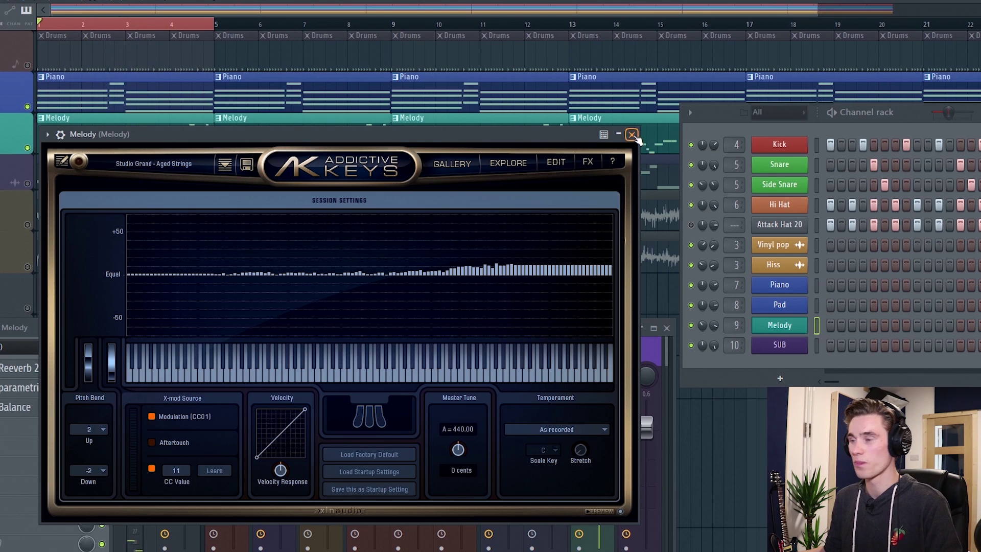
- Try the Equal temperament tuning in the Melody's Addictive Keys and return it to As recorded
left_click(579, 434)
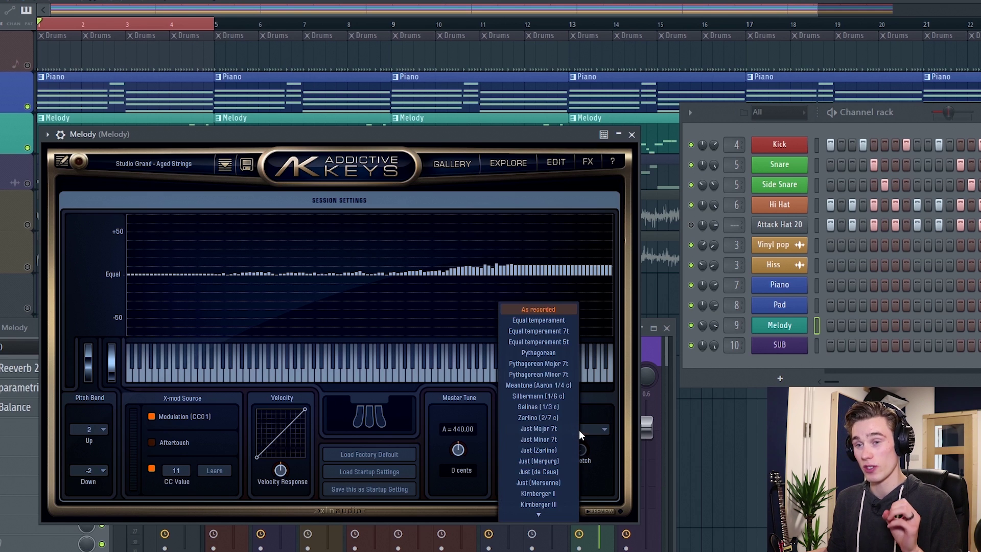
left_click(542, 321)
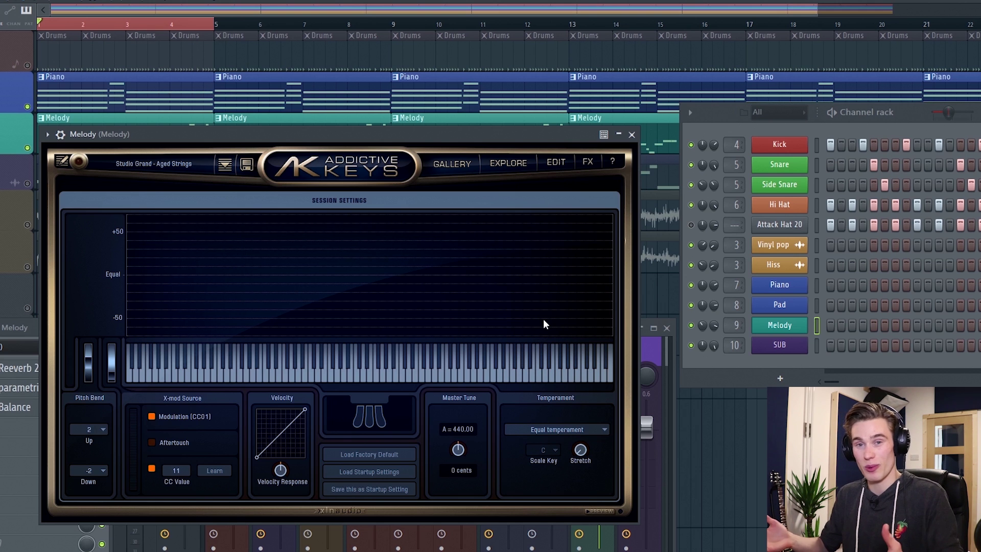
left_click(586, 429)
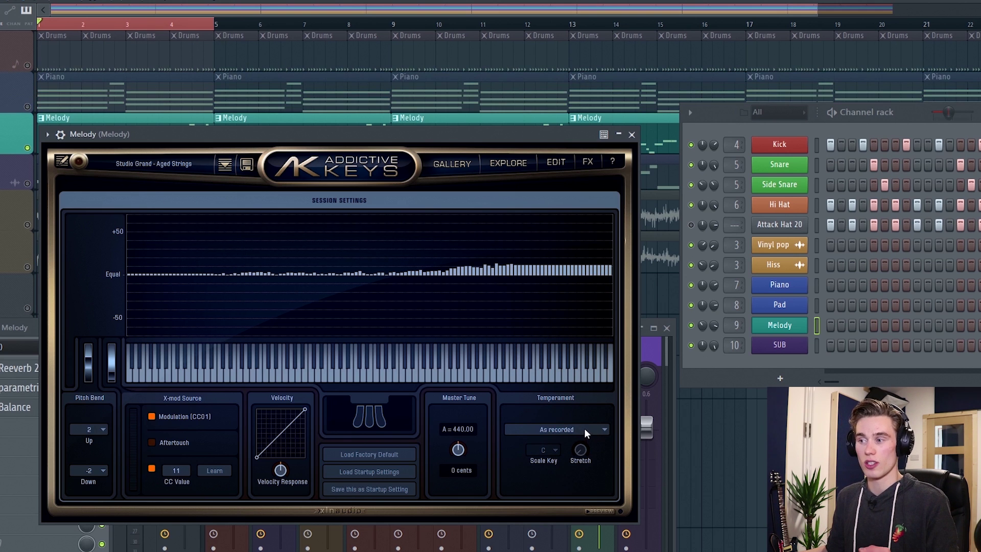
- Play the melody with Equal temperament, switch back to As recorded for comparison, and close the Melody's Addictive Keys
left_click(584, 429)
left_click(549, 323)
key("space")
left_click(556, 429)
left_click(587, 312)
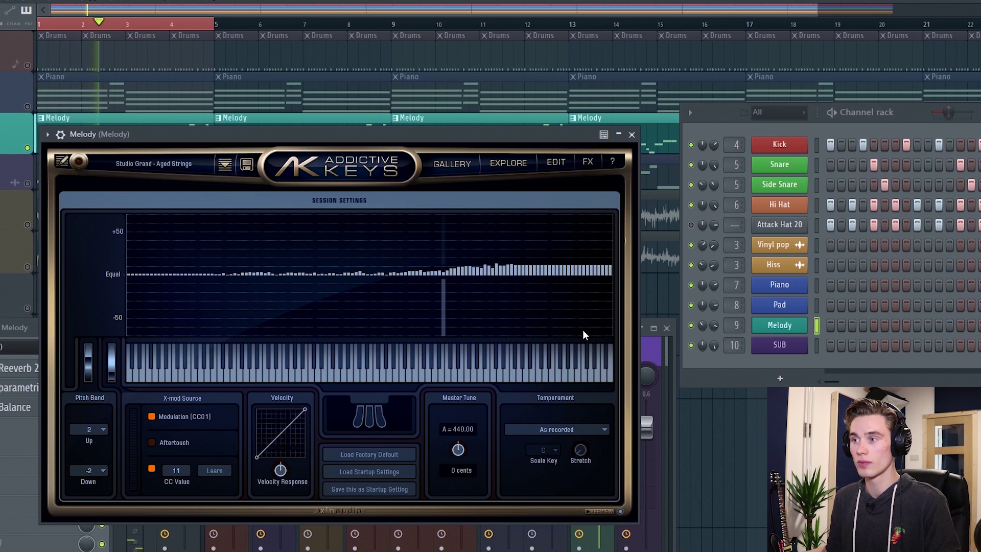
left_click(631, 135)
key("space")
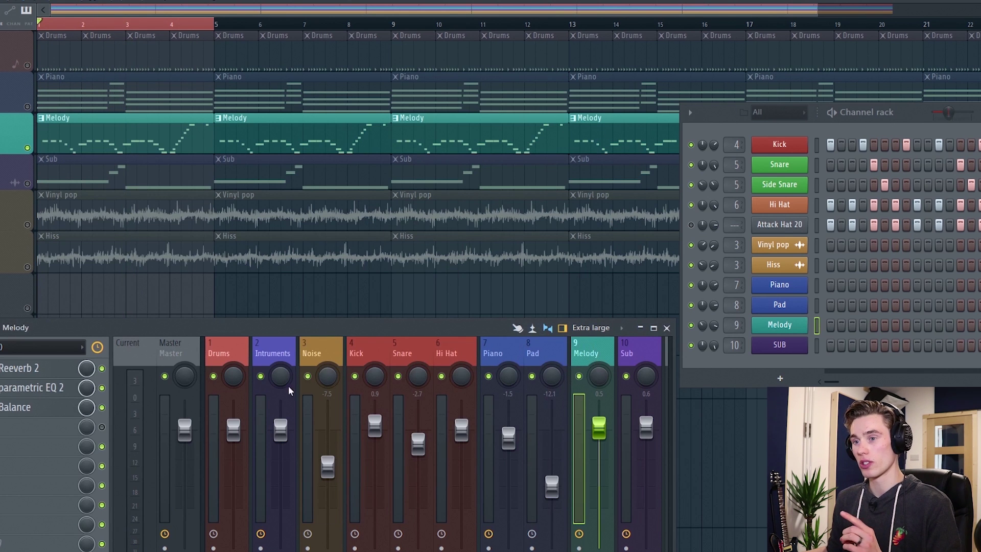
- Play the melody alone with Reeverb 2 bypassed, and unmute the Piano playlist track to play both together
key("space")
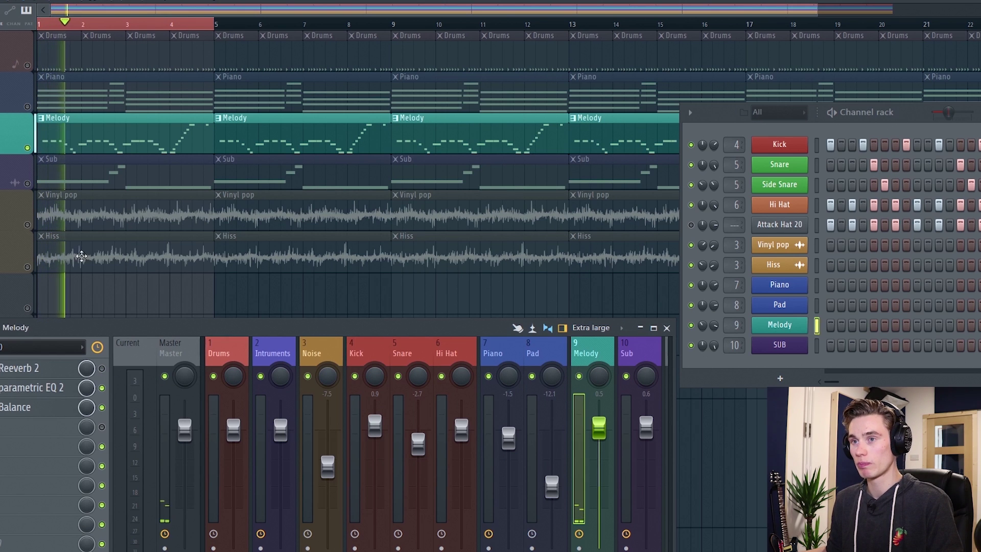
key("space")
left_click(28, 107)
key("space")
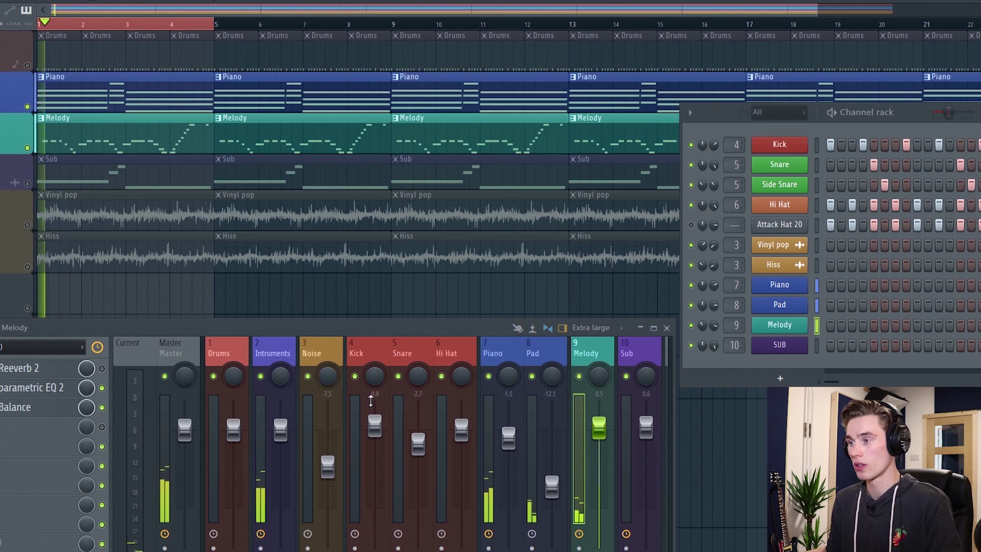
- Raise the Melody mixer fader to 3.6 and play the melody with the piano to compare it with and without Reeverb 2
mouse_move(600, 436)
left_mouse_down()
mouse_move(606, 409)
mouse_move(607, 422)
left_mouse_up()
key("space")
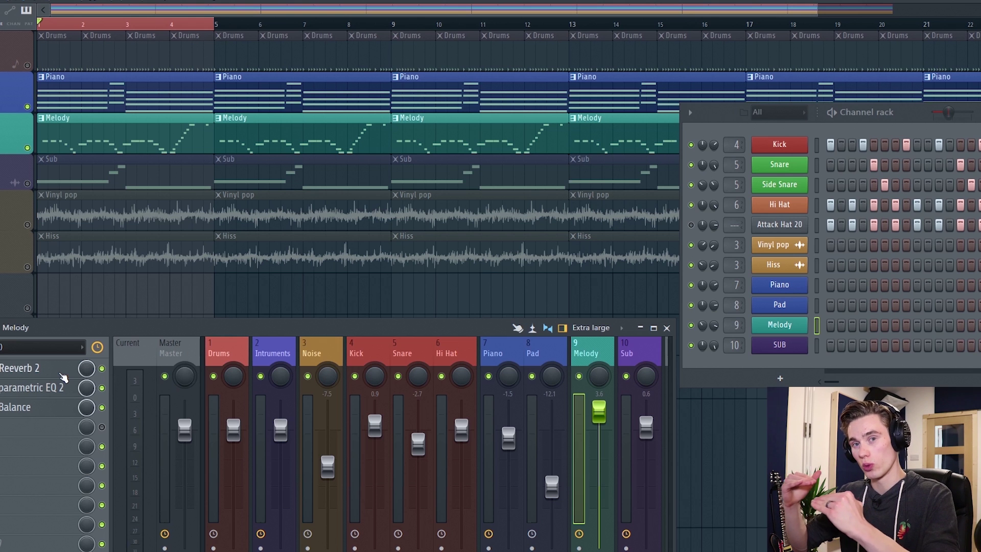
key("space")
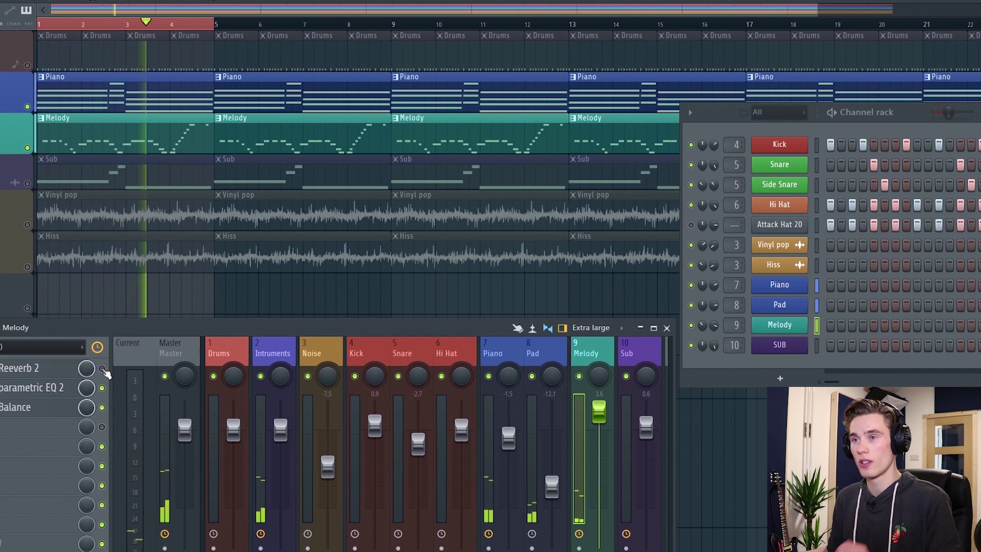
- Stop playback, solo the Piano mixer track and open its Virtual Mix Rack to examine the Trimmer, AirEQ Earth and FG-116 modules
key("space")
left_click(519, 352)
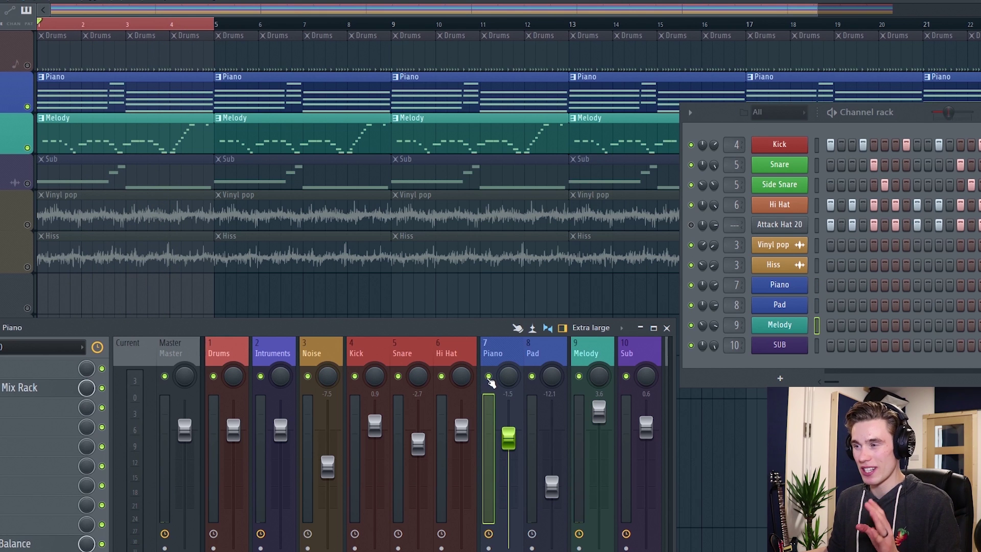
right_click(490, 378)
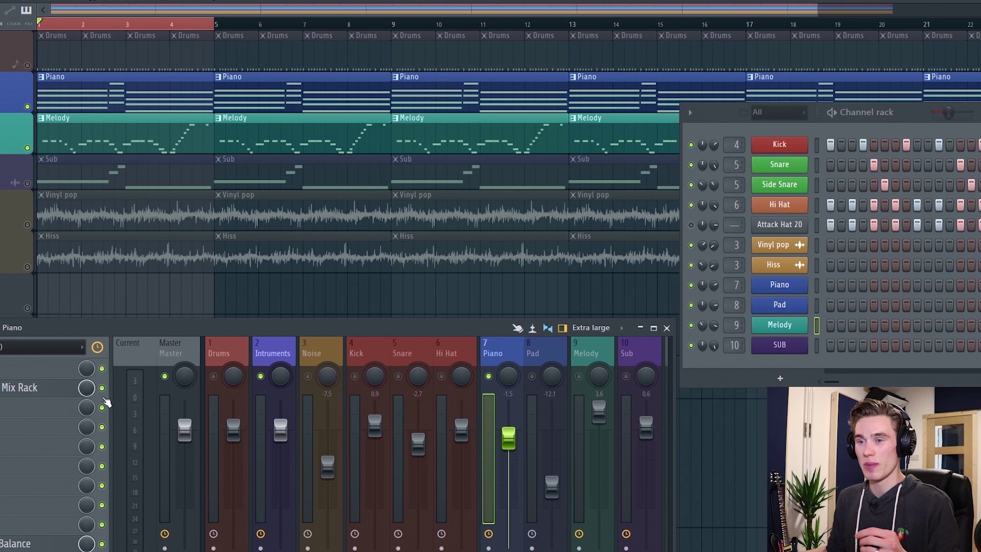
left_click(46, 392)
left_click_drag(906, 1, 393, 42)
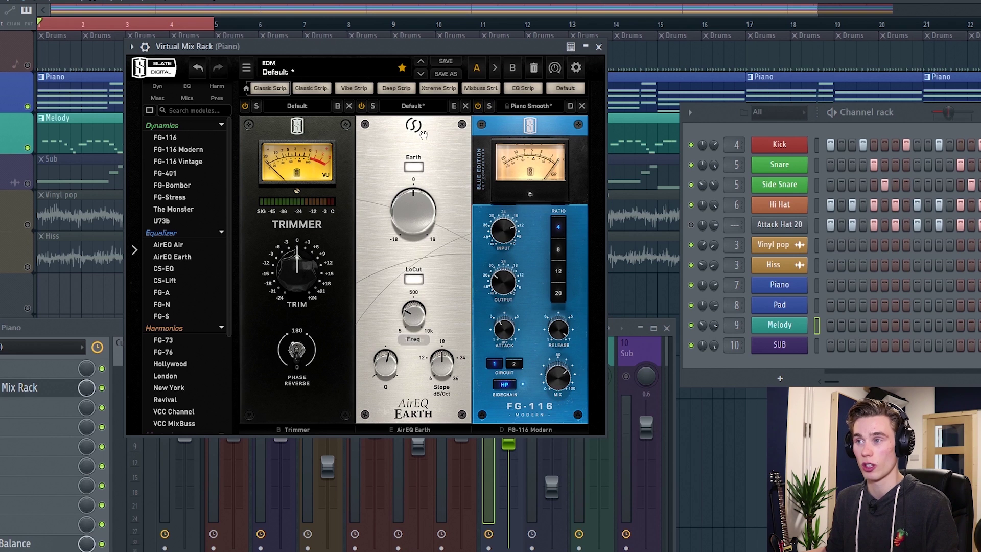
left_click_drag(406, 41, 378, 31)
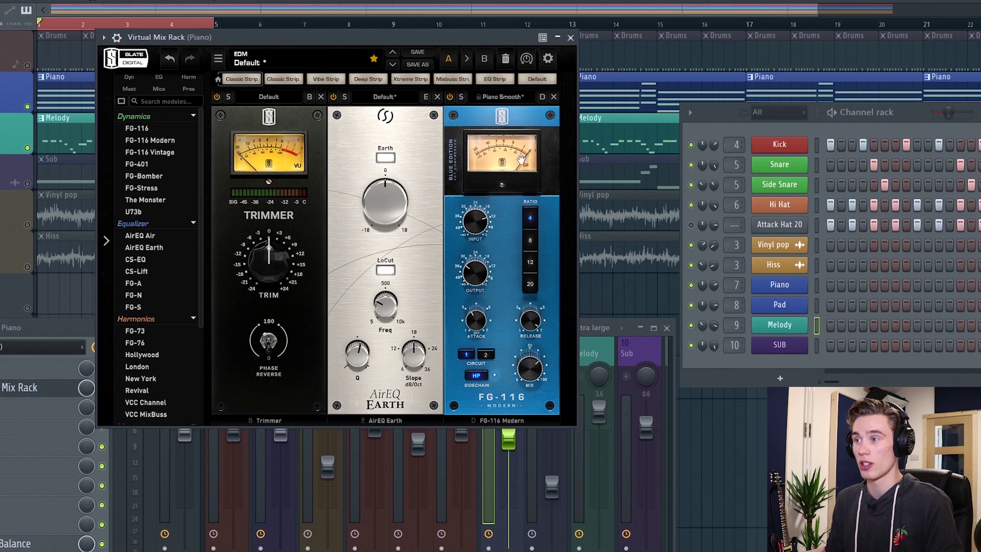
left_click_drag(521, 159, 504, 181)
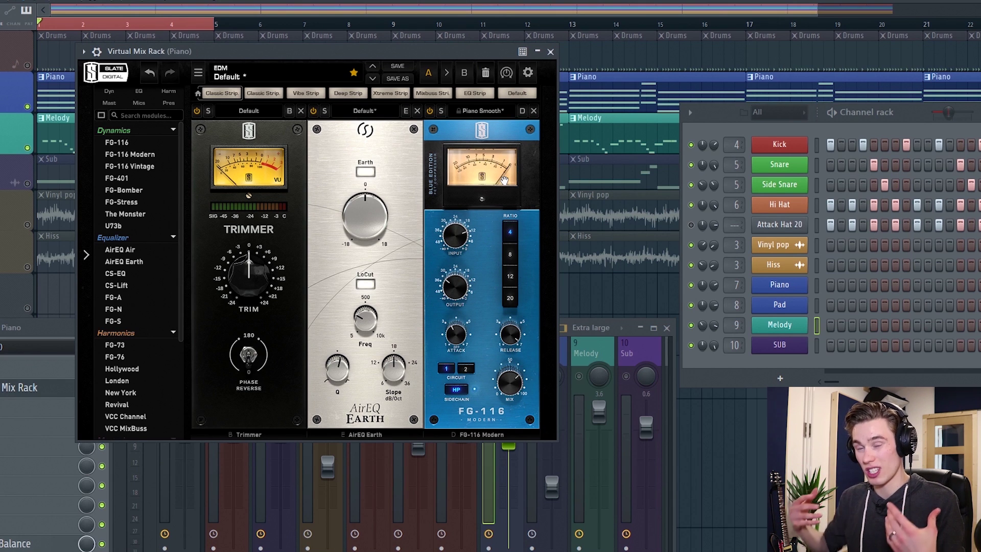
- Play the soloed piano through the Virtual Mix Rack to check the FG-116 compressor's gain reduction, and stop playback
left_click_drag(437, 58, 483, 62)
left_click_drag(482, 114, 492, 60)
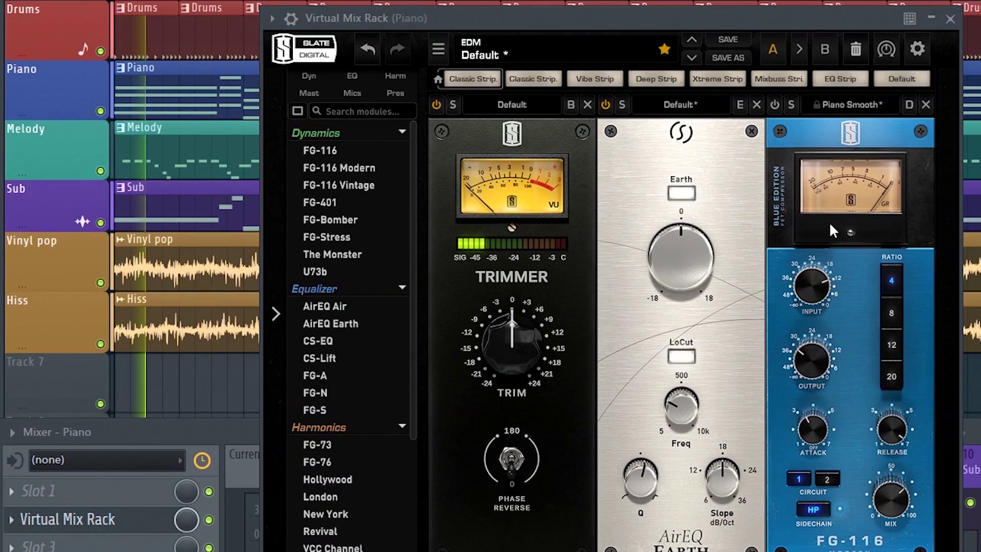
key("space")
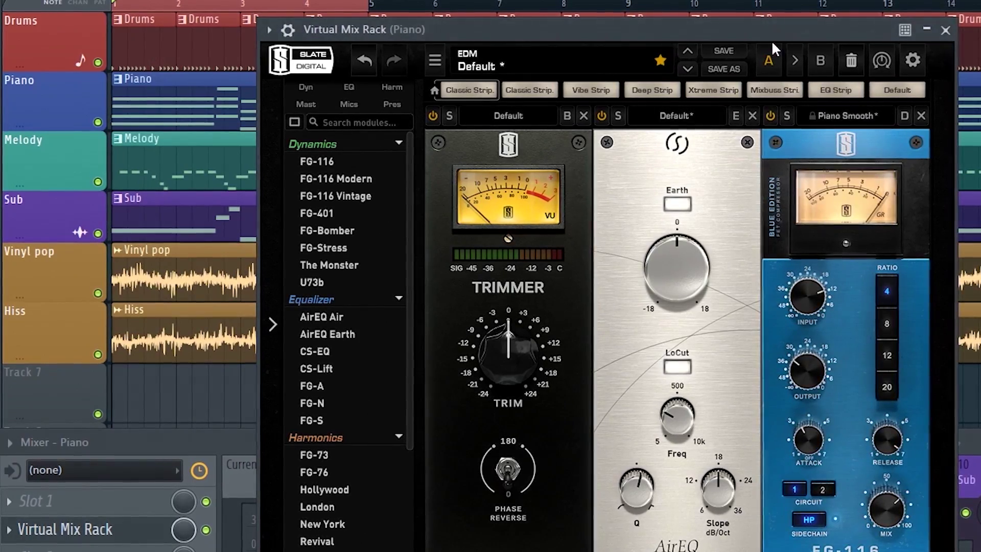
key("space")
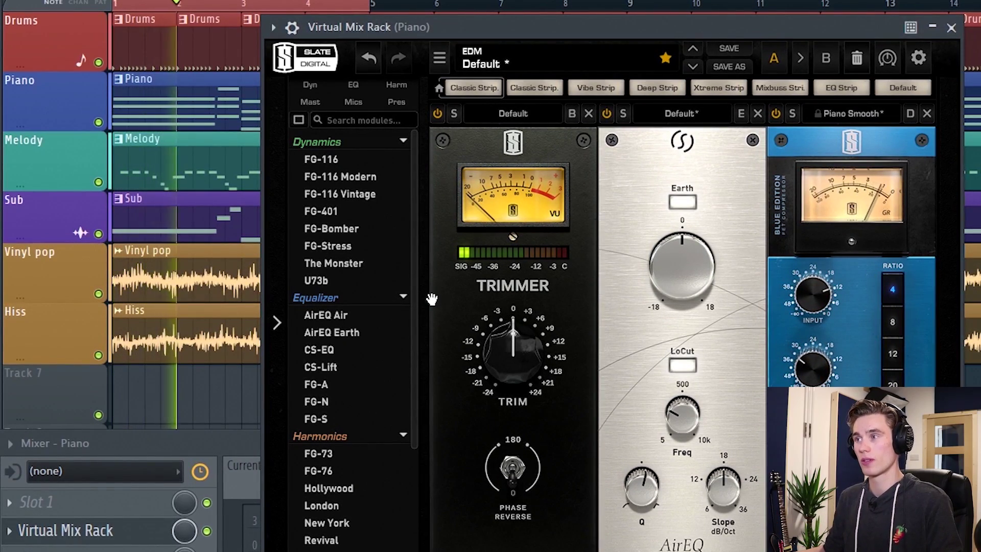
left_click(101, 13)
key("space")
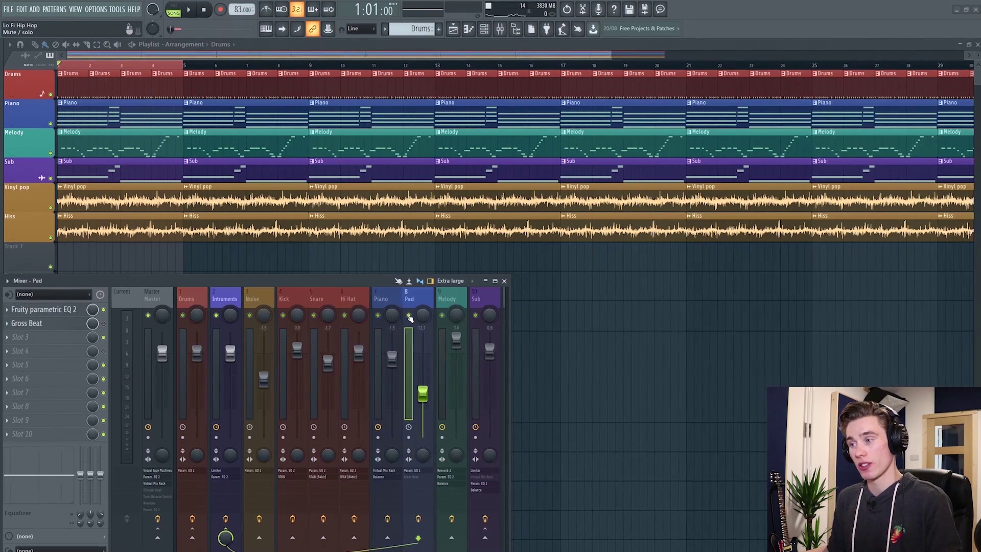
- Play the soloed pad and set the high shelf of its Fruity parametric EQ 2 to about 978 Hz at a lower level
key("space")
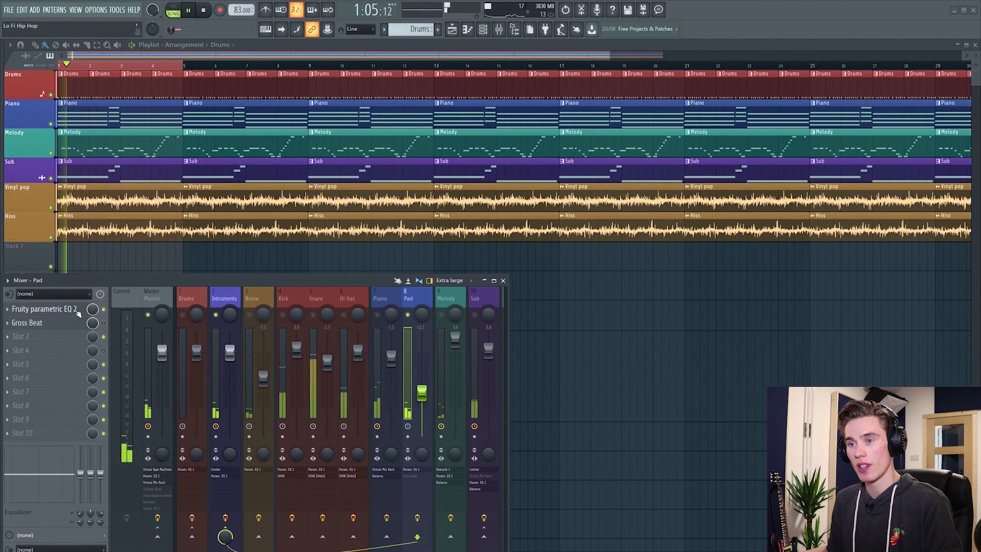
left_click(76, 311)
left_click_drag(169, 115, 216, 99)
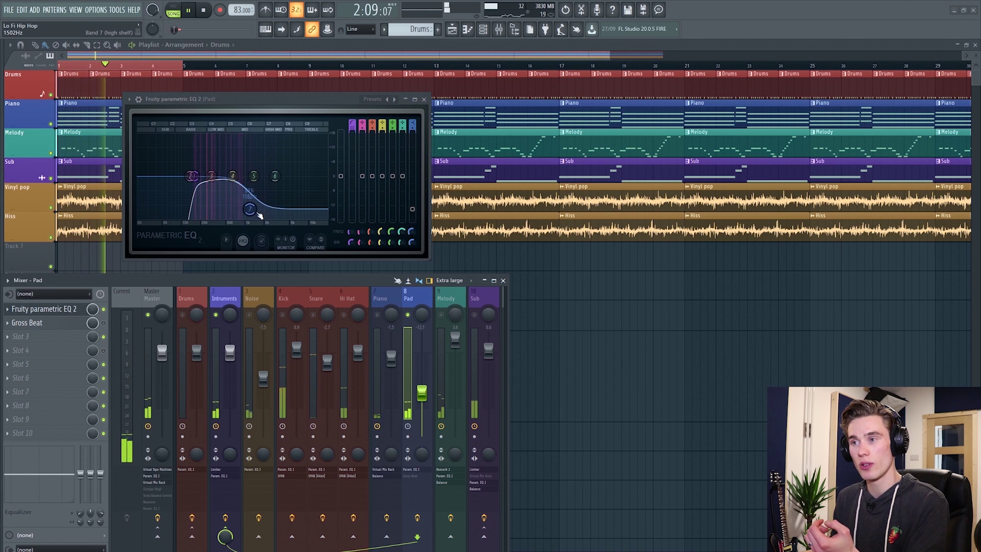
mouse_move(250, 209)
left_mouse_down()
mouse_move(266, 139)
mouse_move(251, 214)
left_mouse_up()
key("space")
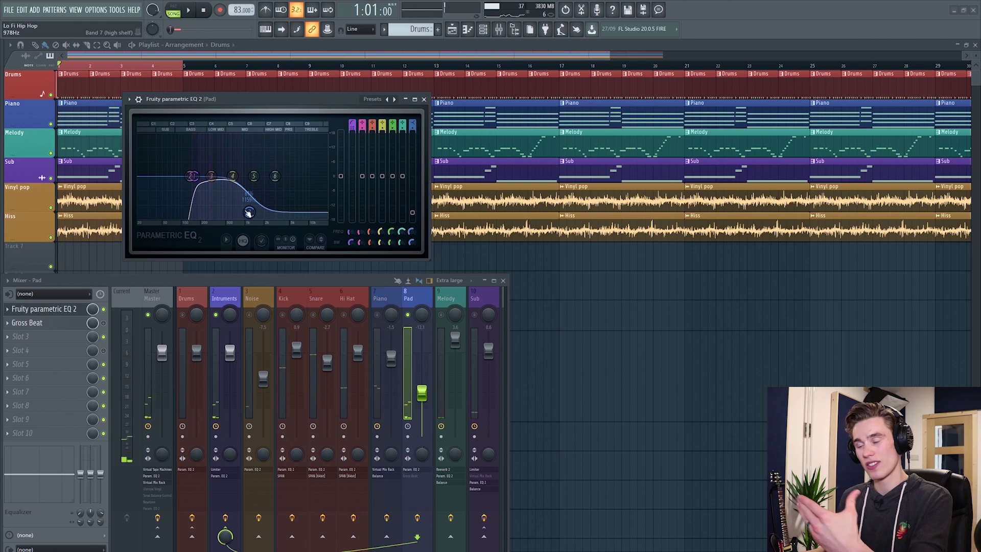
- Try moving the pad EQ's high-pass band down to 42 Hz during playback, restore it, and close the EQ
key("space")
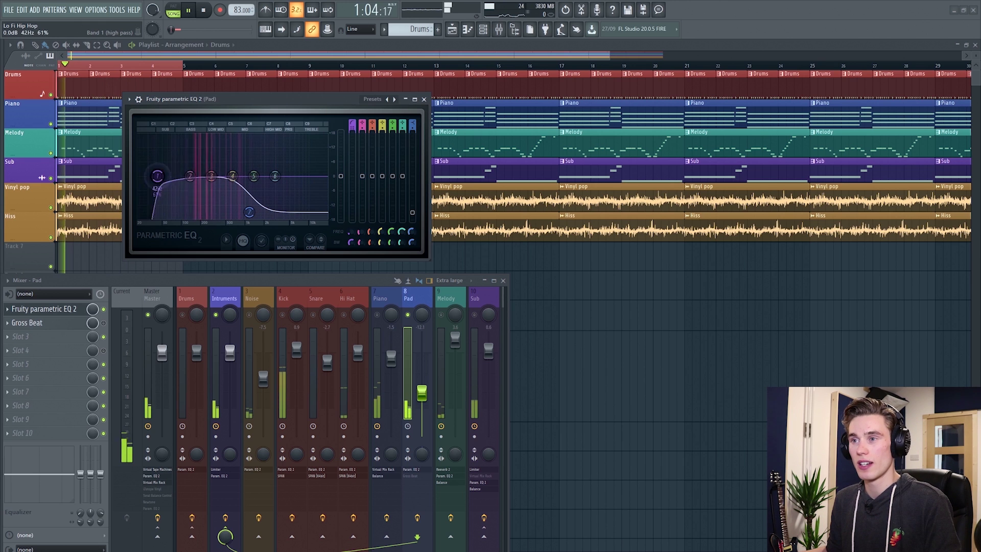
left_click_drag(193, 176, 197, 176)
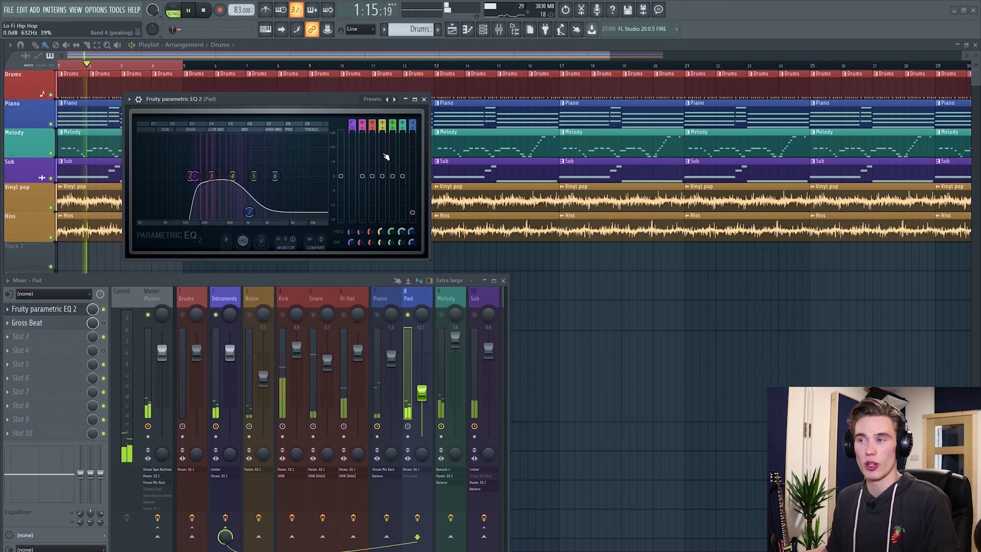
left_click(424, 99)
key("space")
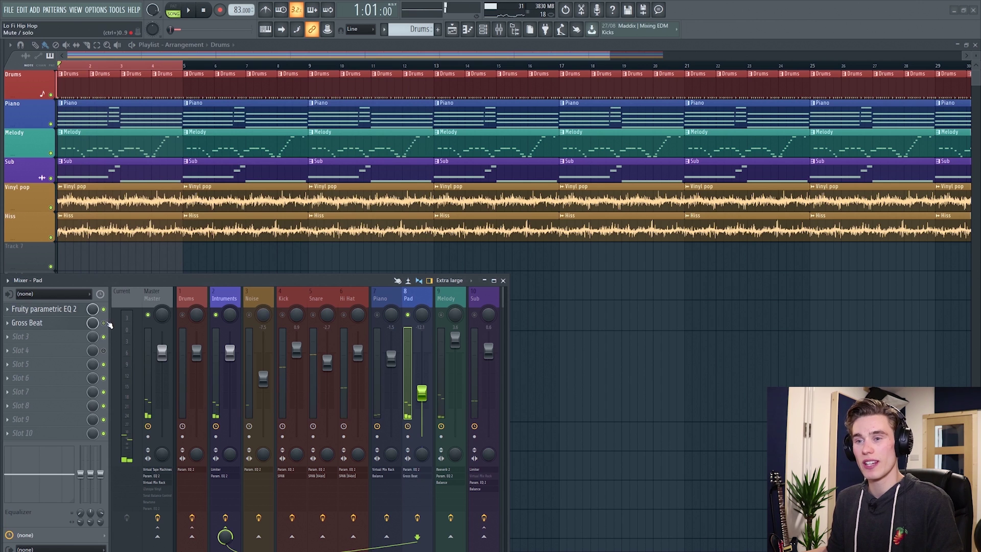
- Open the Pad's Gross Beat and play the soloed pad with the Sidechain volume preset
left_click(49, 325)
left_click_drag(310, 121, 328, 108)
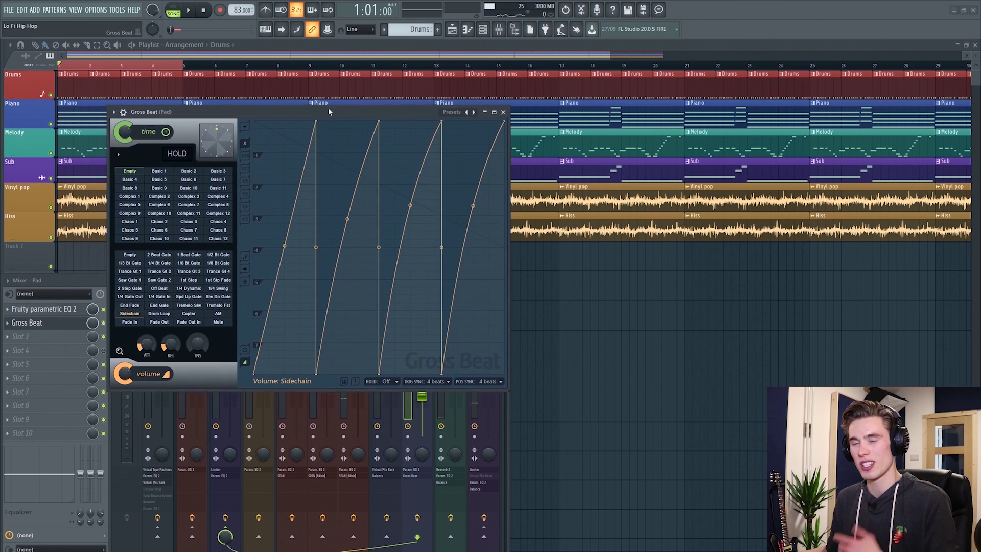
key("space")
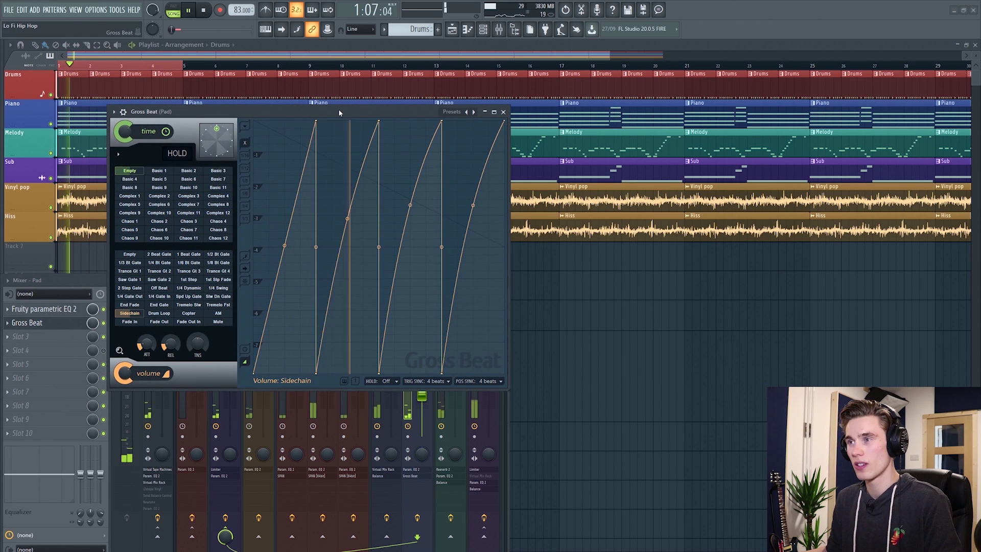
left_click_drag(339, 112, 460, 117)
left_click(318, 318)
key("space")
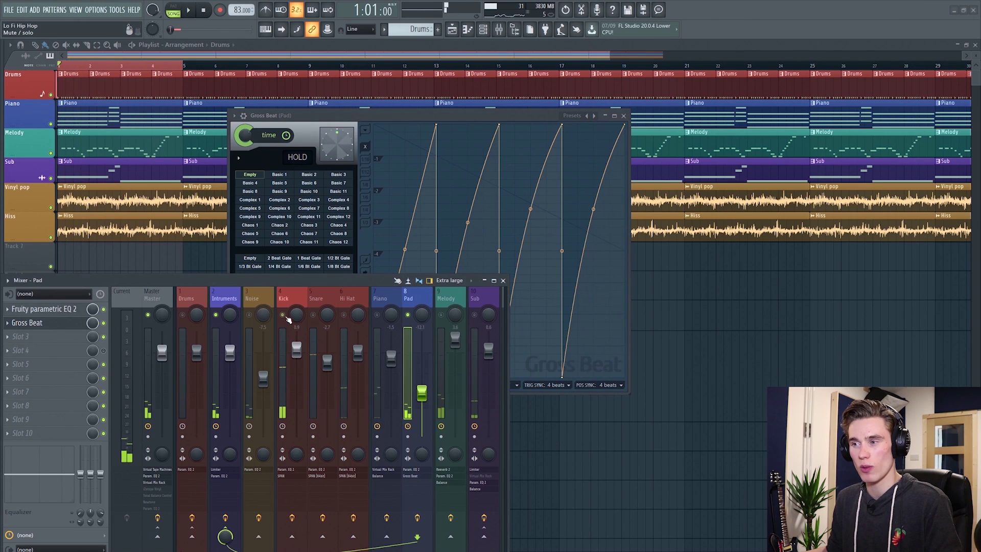
- Play the pad with the drums and piano to hear the Gross Beat sidechain, and bypass Gross Beat on the Pad
key("space")
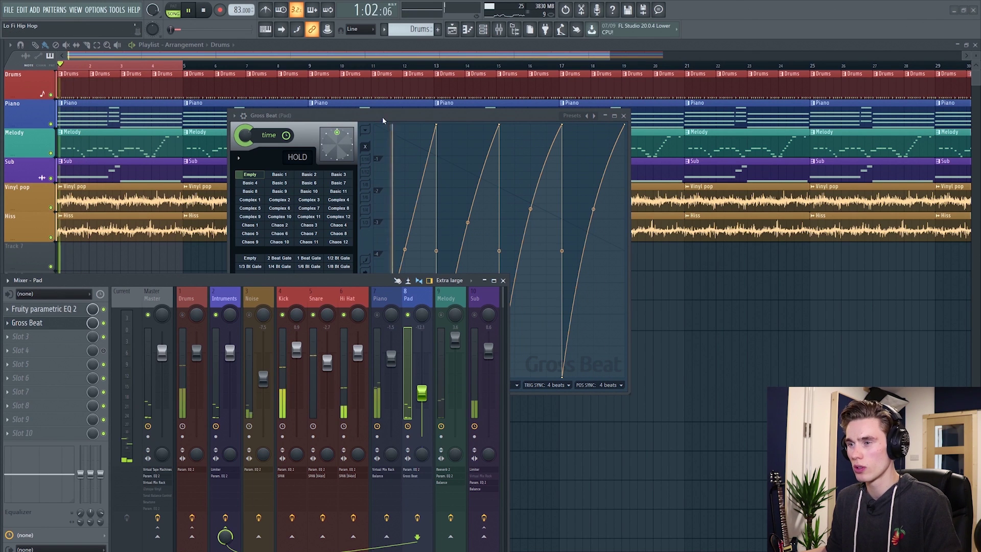
left_click(395, 114)
left_click_drag(395, 114, 379, 99)
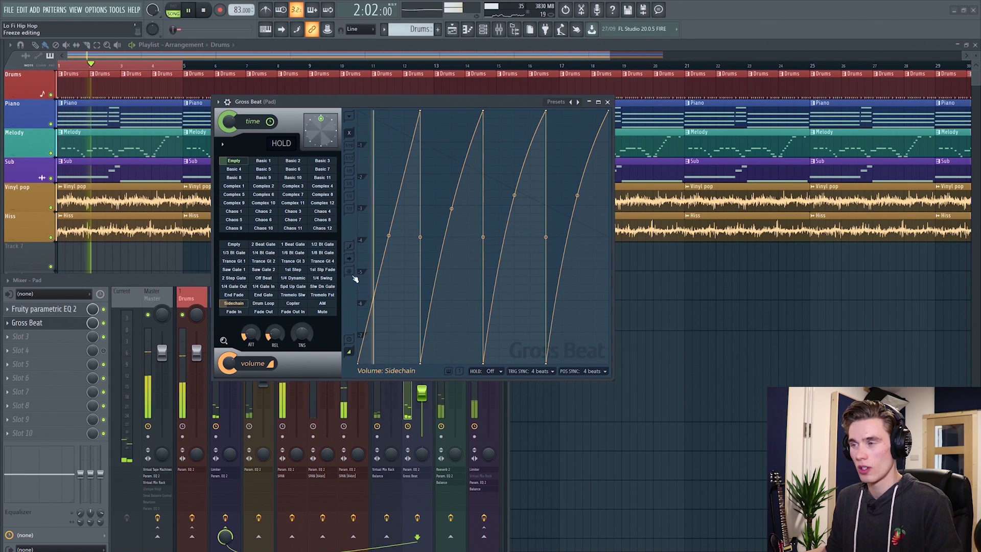
left_click(197, 280)
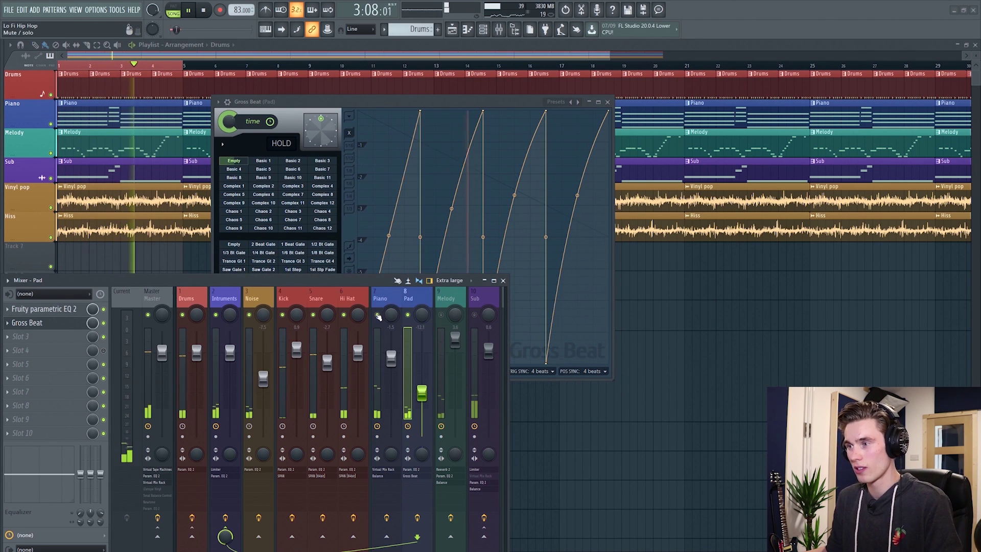
left_click(103, 323)
key("space")
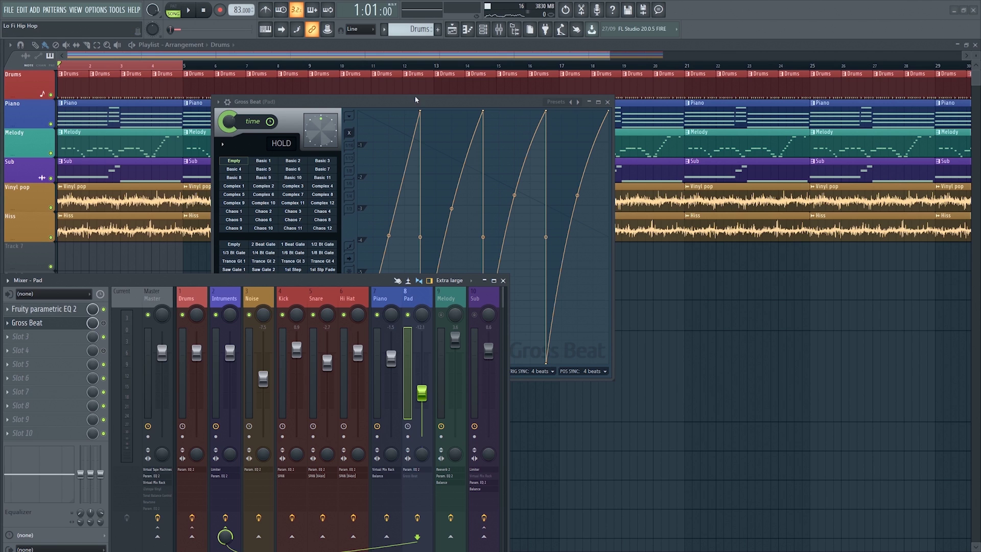
- Close Gross Beat and route the Pad mixer track to the Intruments track only
left_click(404, 102)
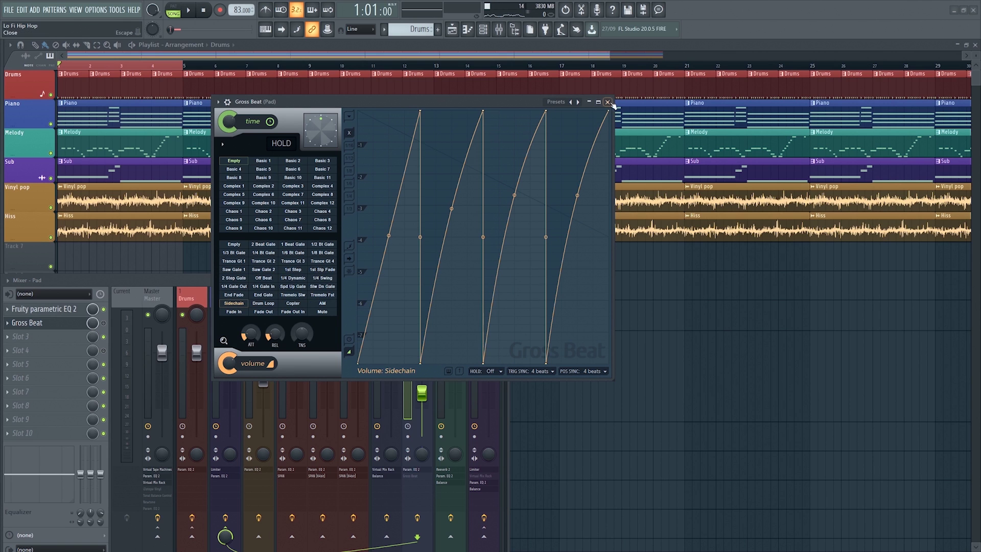
left_click(608, 101)
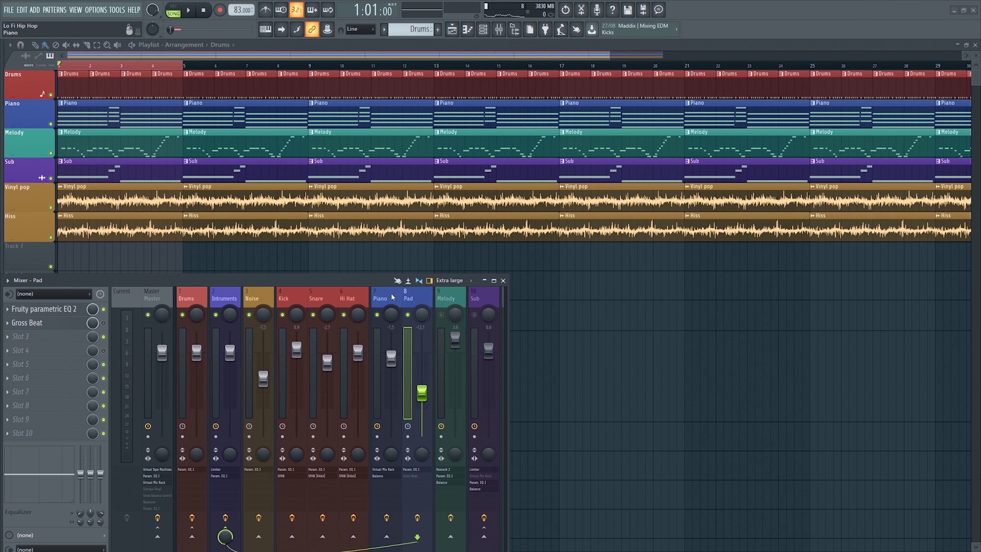
left_click_drag(392, 297, 394, 271)
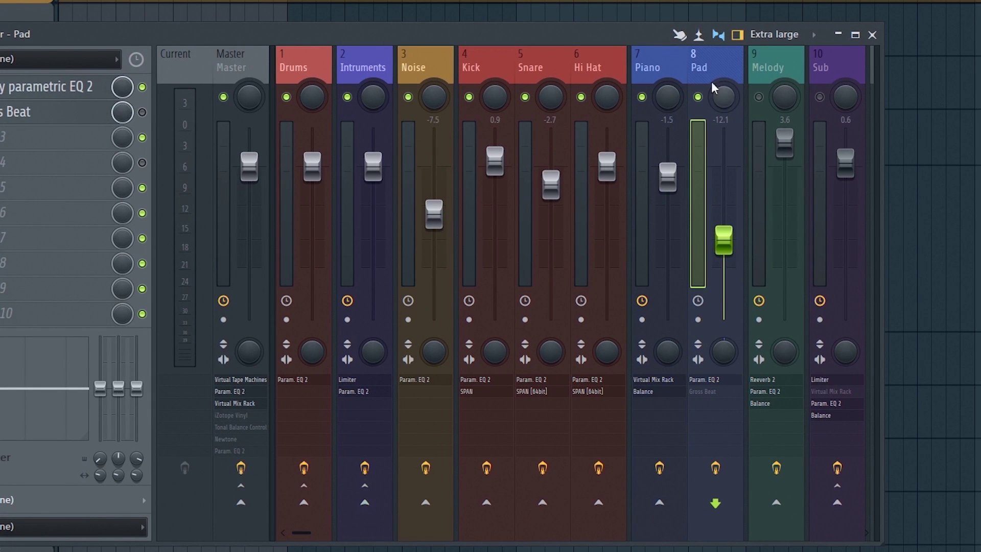
right_click(380, 503)
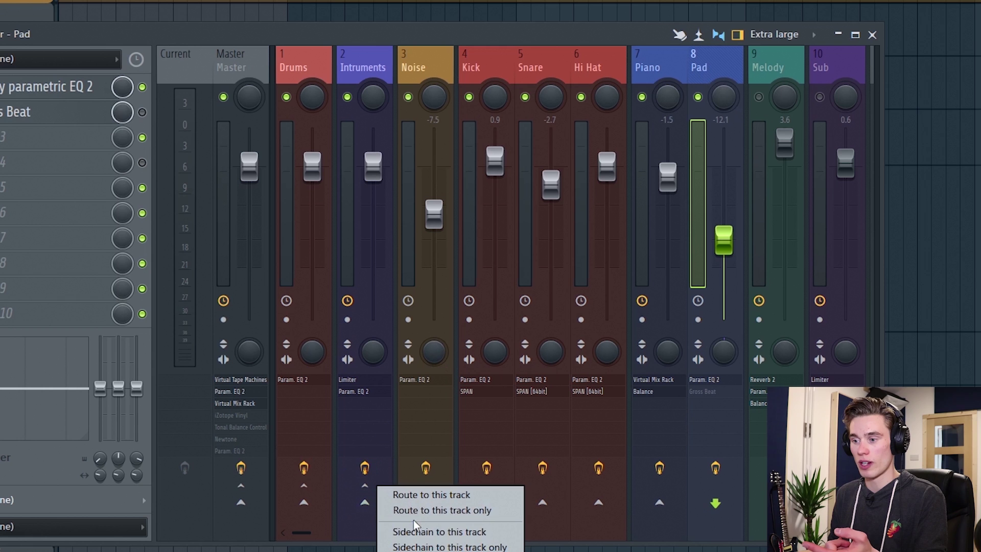
left_click(438, 510)
- Lower the frequency of band 7 in the Intruments track's Fruity parametric EQ 2 during playback, and close the EQ
left_click(370, 74)
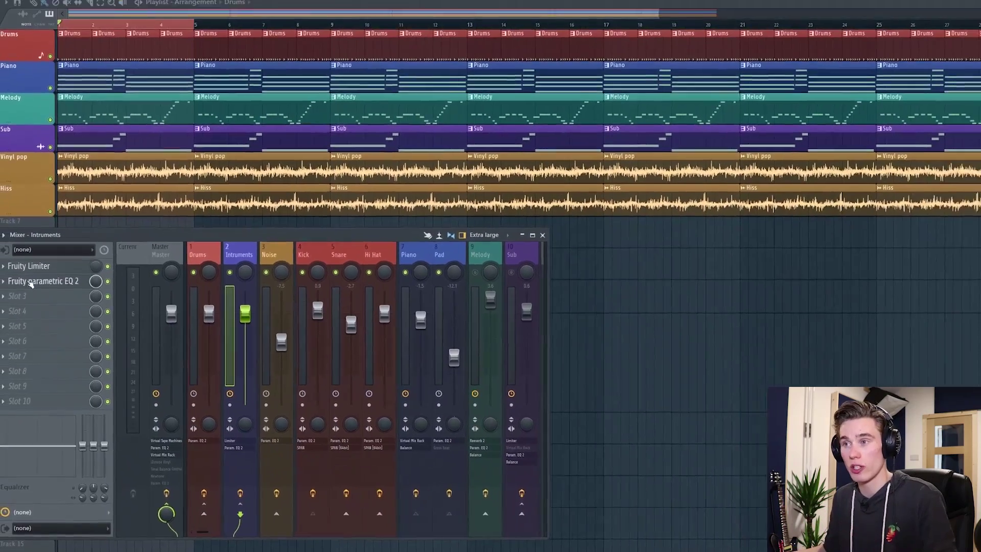
left_click(44, 197)
left_click_drag(239, 123, 347, 90)
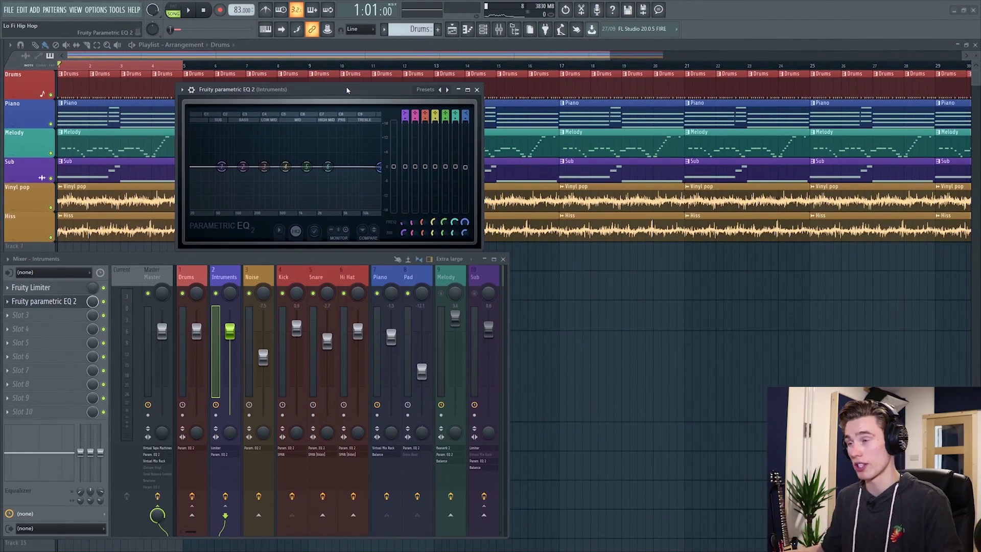
key("space")
left_click_drag(379, 167, 350, 170)
key("space")
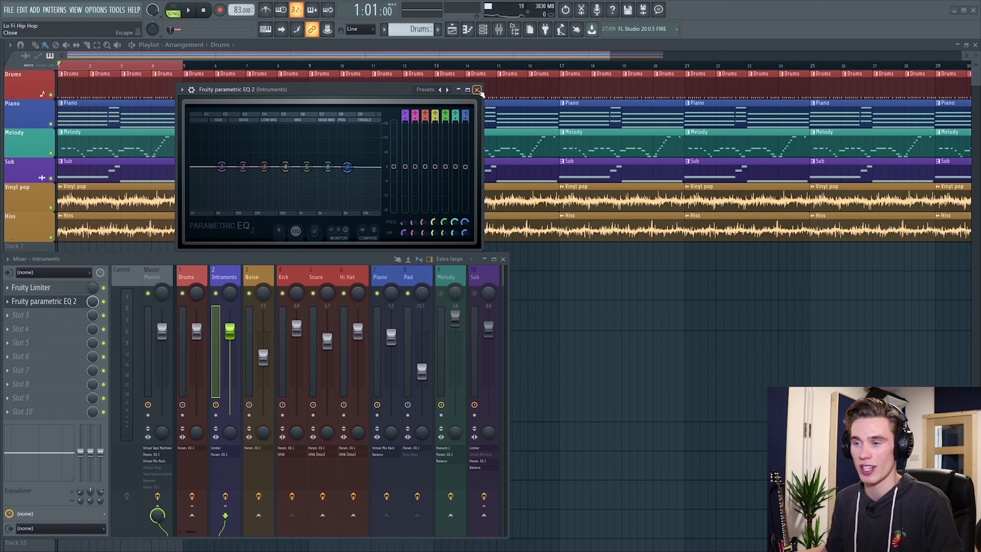
left_click(476, 90)
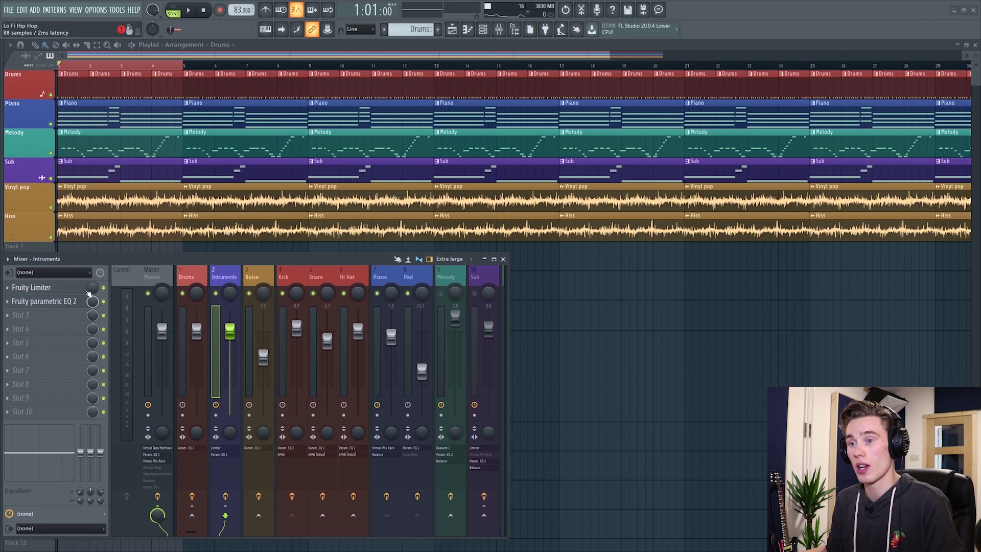
- Open the Intruments track's Fruity Limiter to examine its compressor settings
left_click(65, 289)
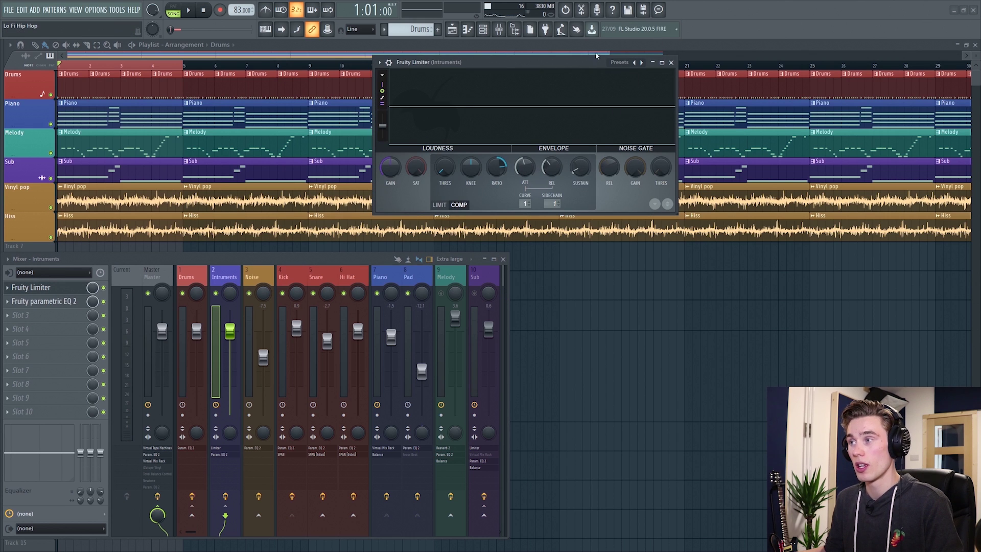
left_click_drag(511, 61, 508, 93)
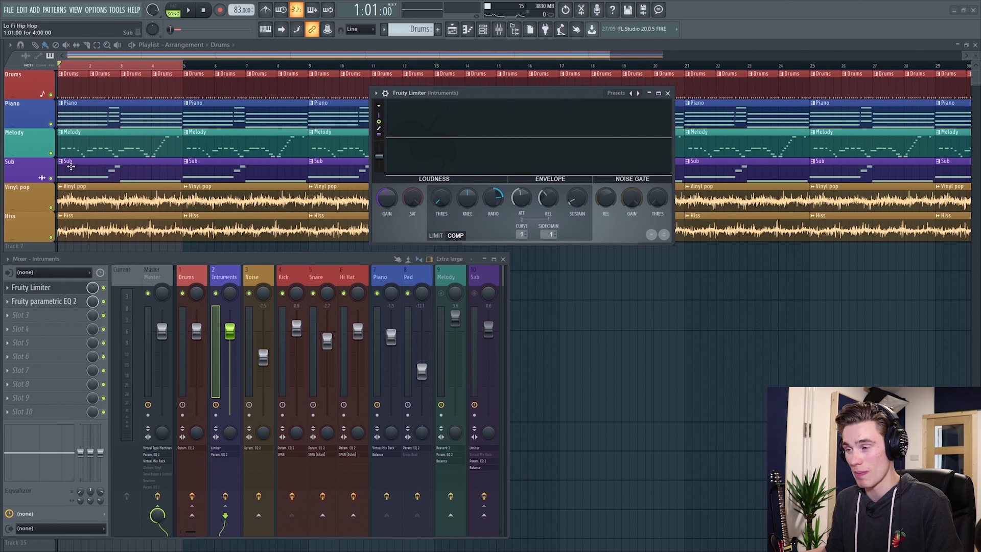
key("space")
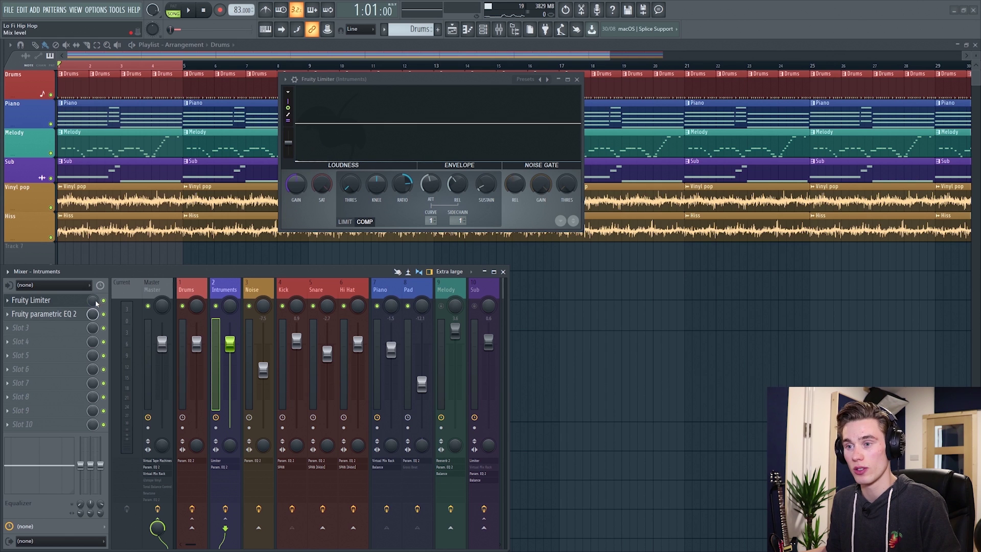
- Create an automation clip for the mix level of the Intruments track's Fruity Limiter
right_click(95, 303)
left_click(125, 358)
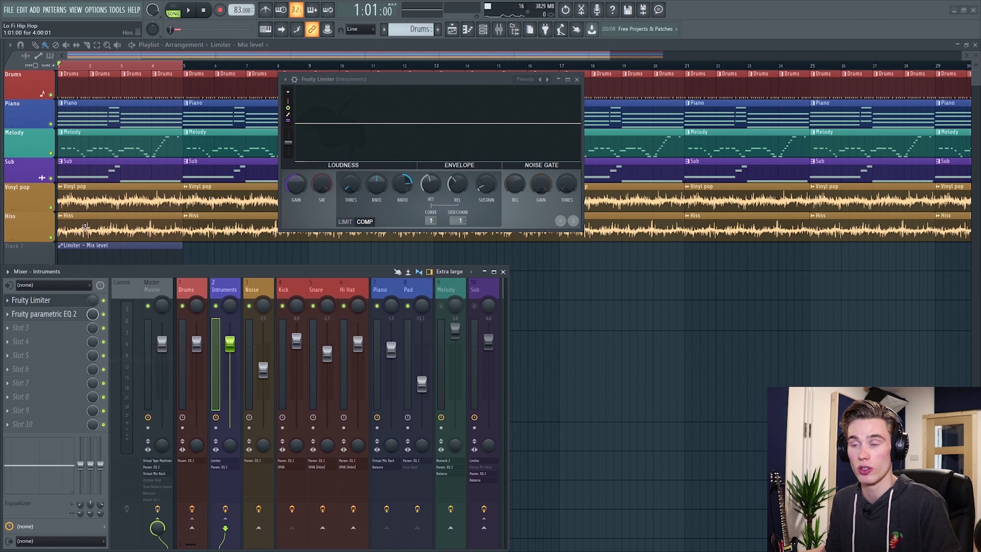
scroll(50, 73, "down", 1)
scroll(72, 205, "up", 3)
scroll(71, 205, "down", 1)
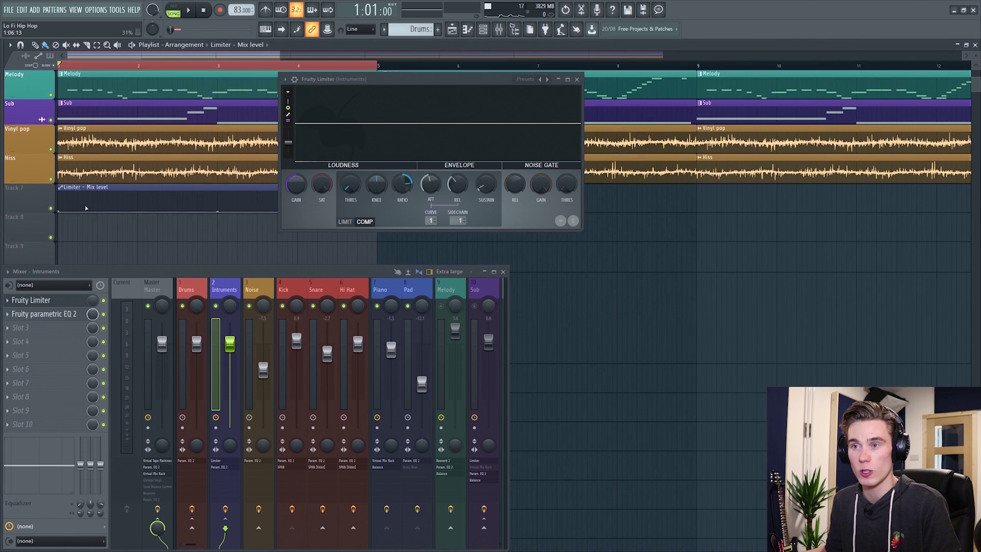
- Shape the Limiter mix level automation into a raised block from early in bar 1 to midway through bar 2, and audition it
mouse_move(73, 204)
left_mouse_down()
mouse_move(81, 189)
mouse_move(73, 216)
left_mouse_up()
left_click_drag(218, 202, 188, 192)
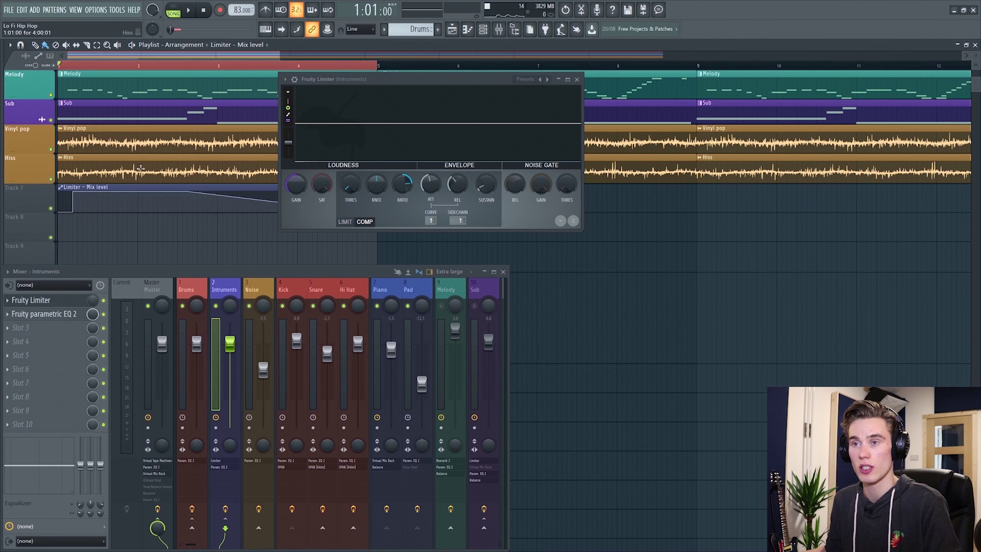
key("space")
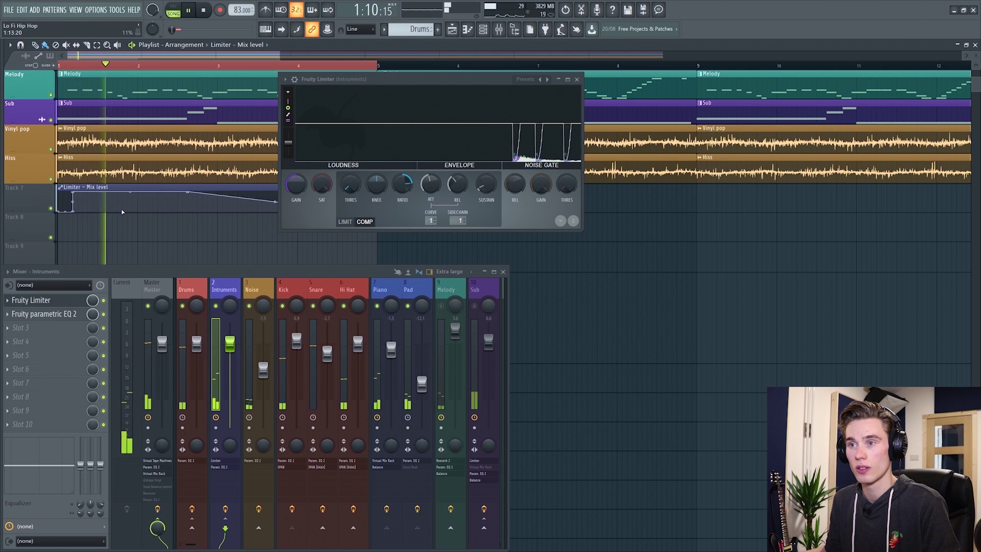
left_click_drag(183, 192, 182, 211)
left_click_drag(73, 211, 79, 213)
key("space")
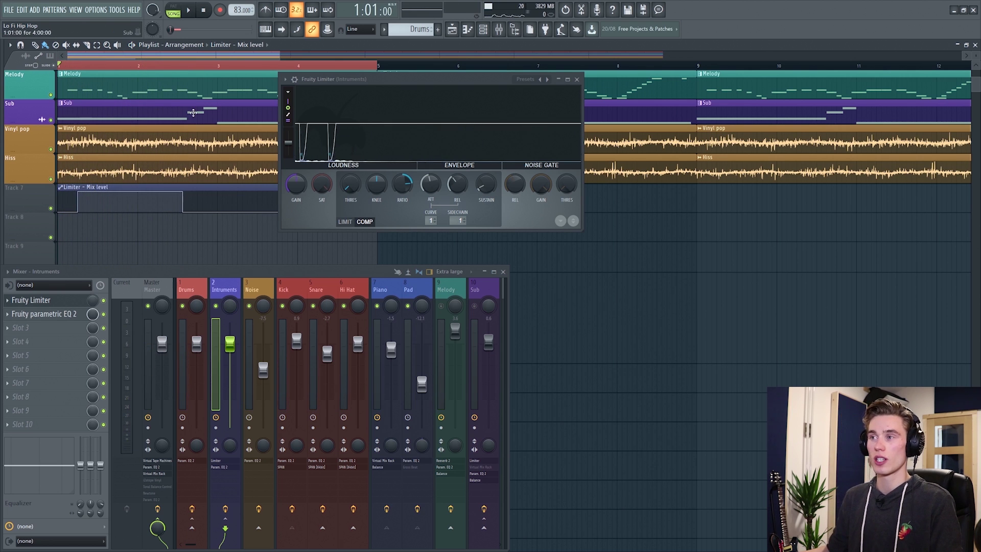
key("space")
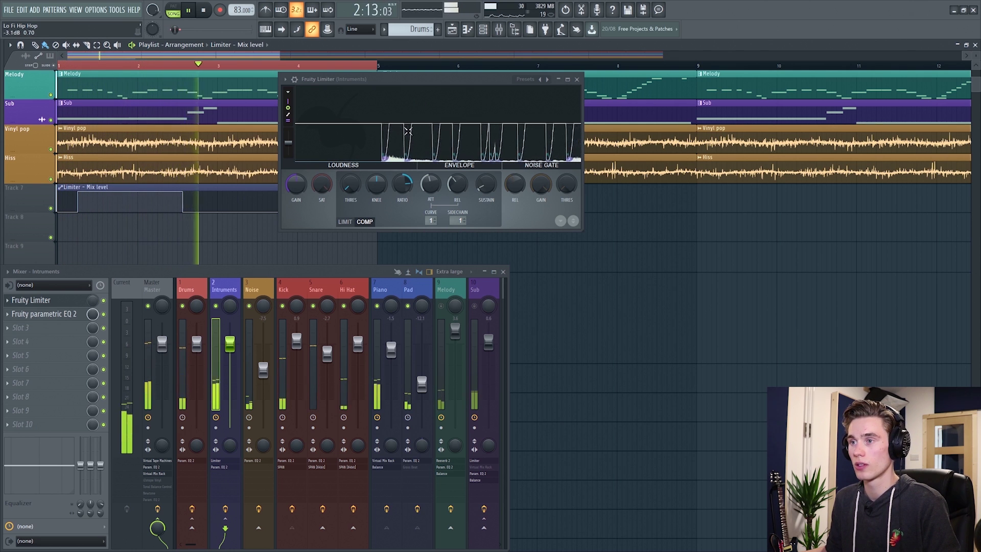
key("space")
- Add a second raised block to the mix level automation from early in bar 3 to the start of bar 5, and close the Fruity Limiter
right_click(243, 193)
right_click(243, 204)
left_click_drag(244, 204, 237, 211)
right_click(268, 192)
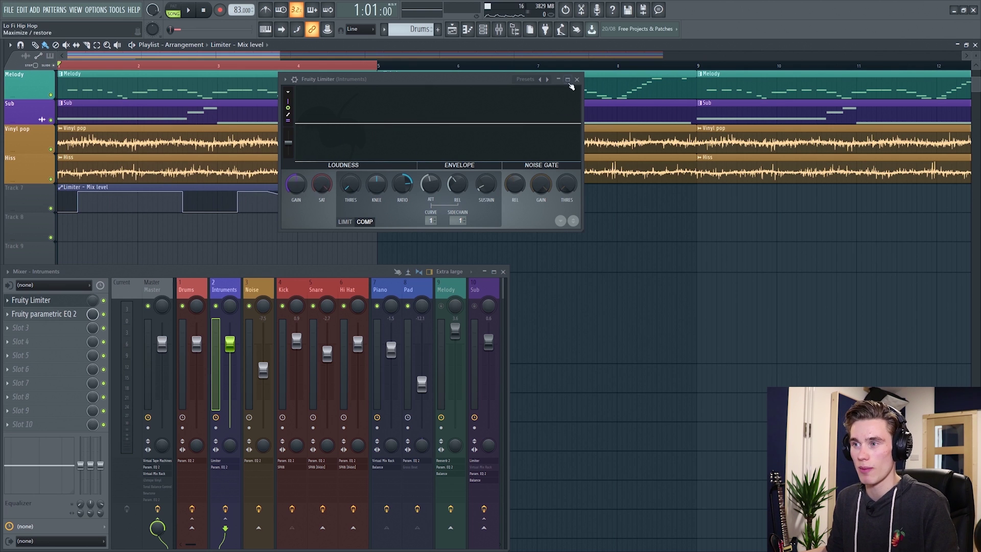
left_click(577, 79)
key("ctrl+z")
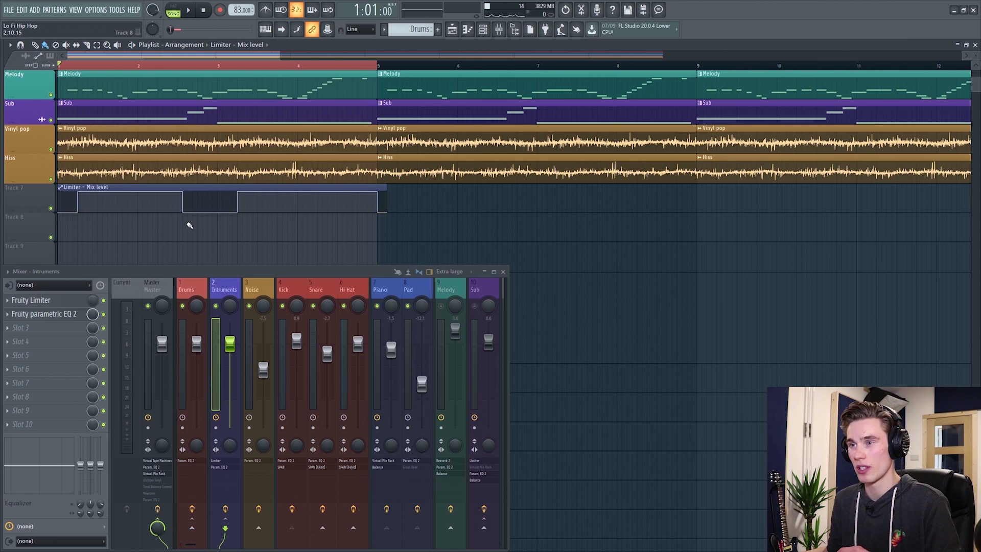
- Play the arrangement from bar 2 to hear the automated limiter mix level
scroll(189, 225, "up", 2)
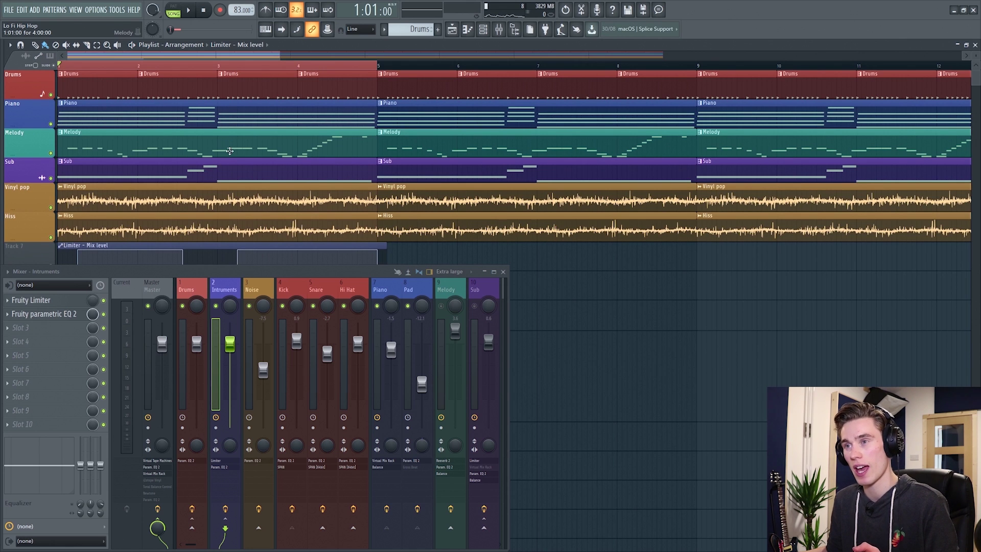
scroll(230, 153, "down", 2)
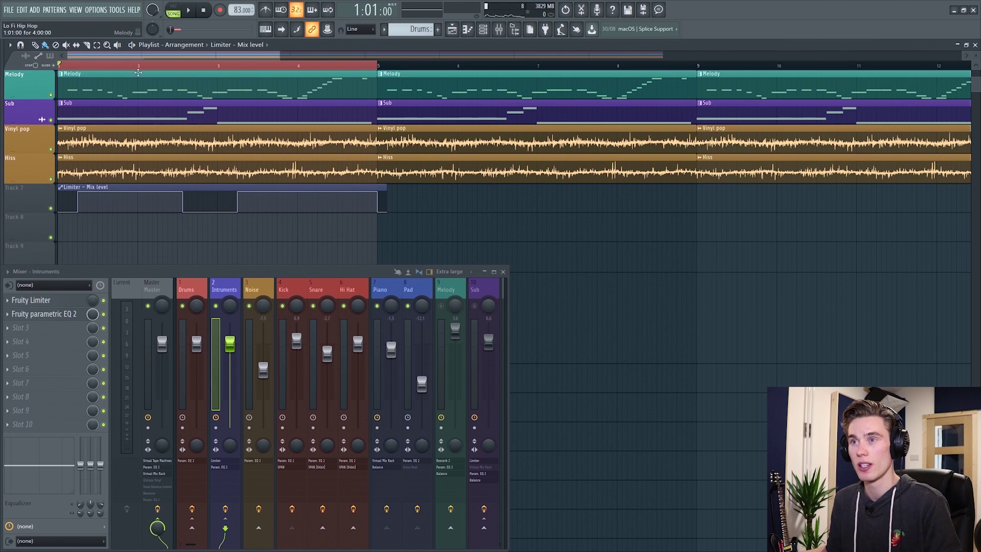
left_click(145, 70)
key("space")
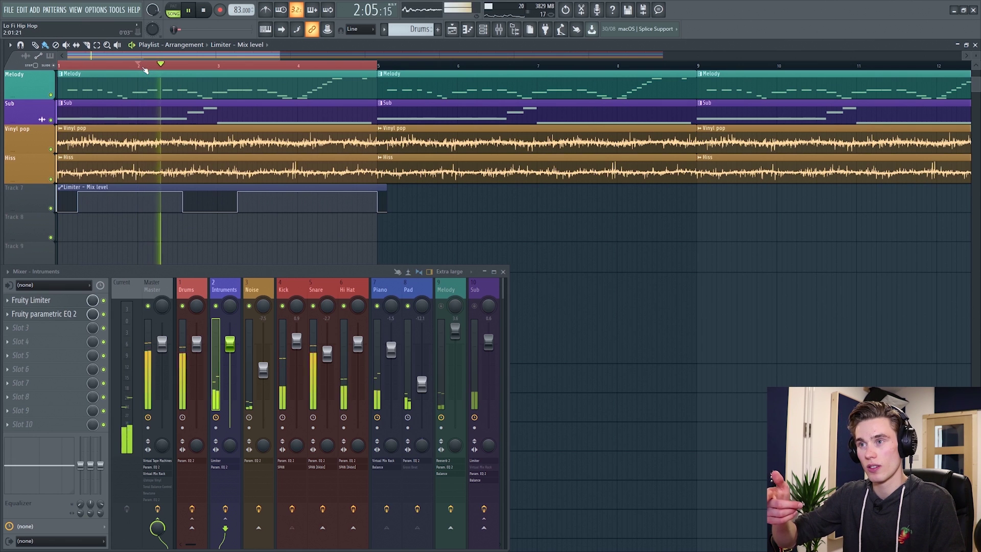